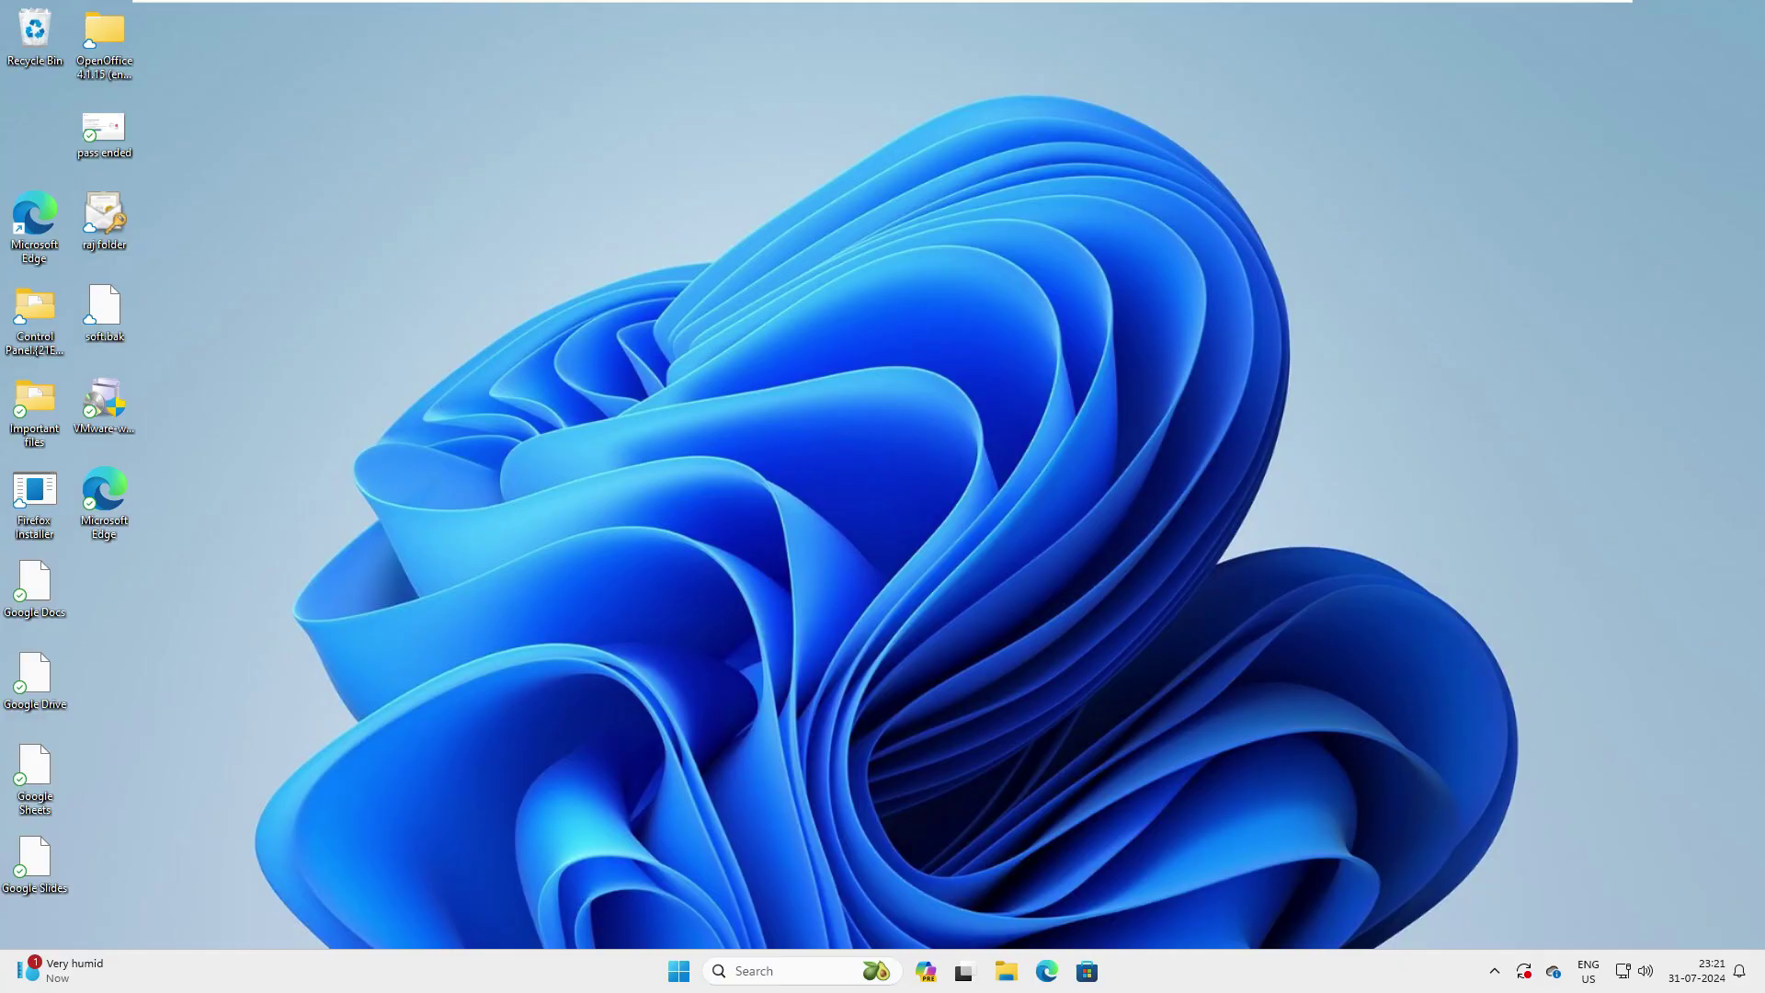
# Step: Open Microsoft Edge and search the web for "winget gui"
pyautogui.click(1046, 971)
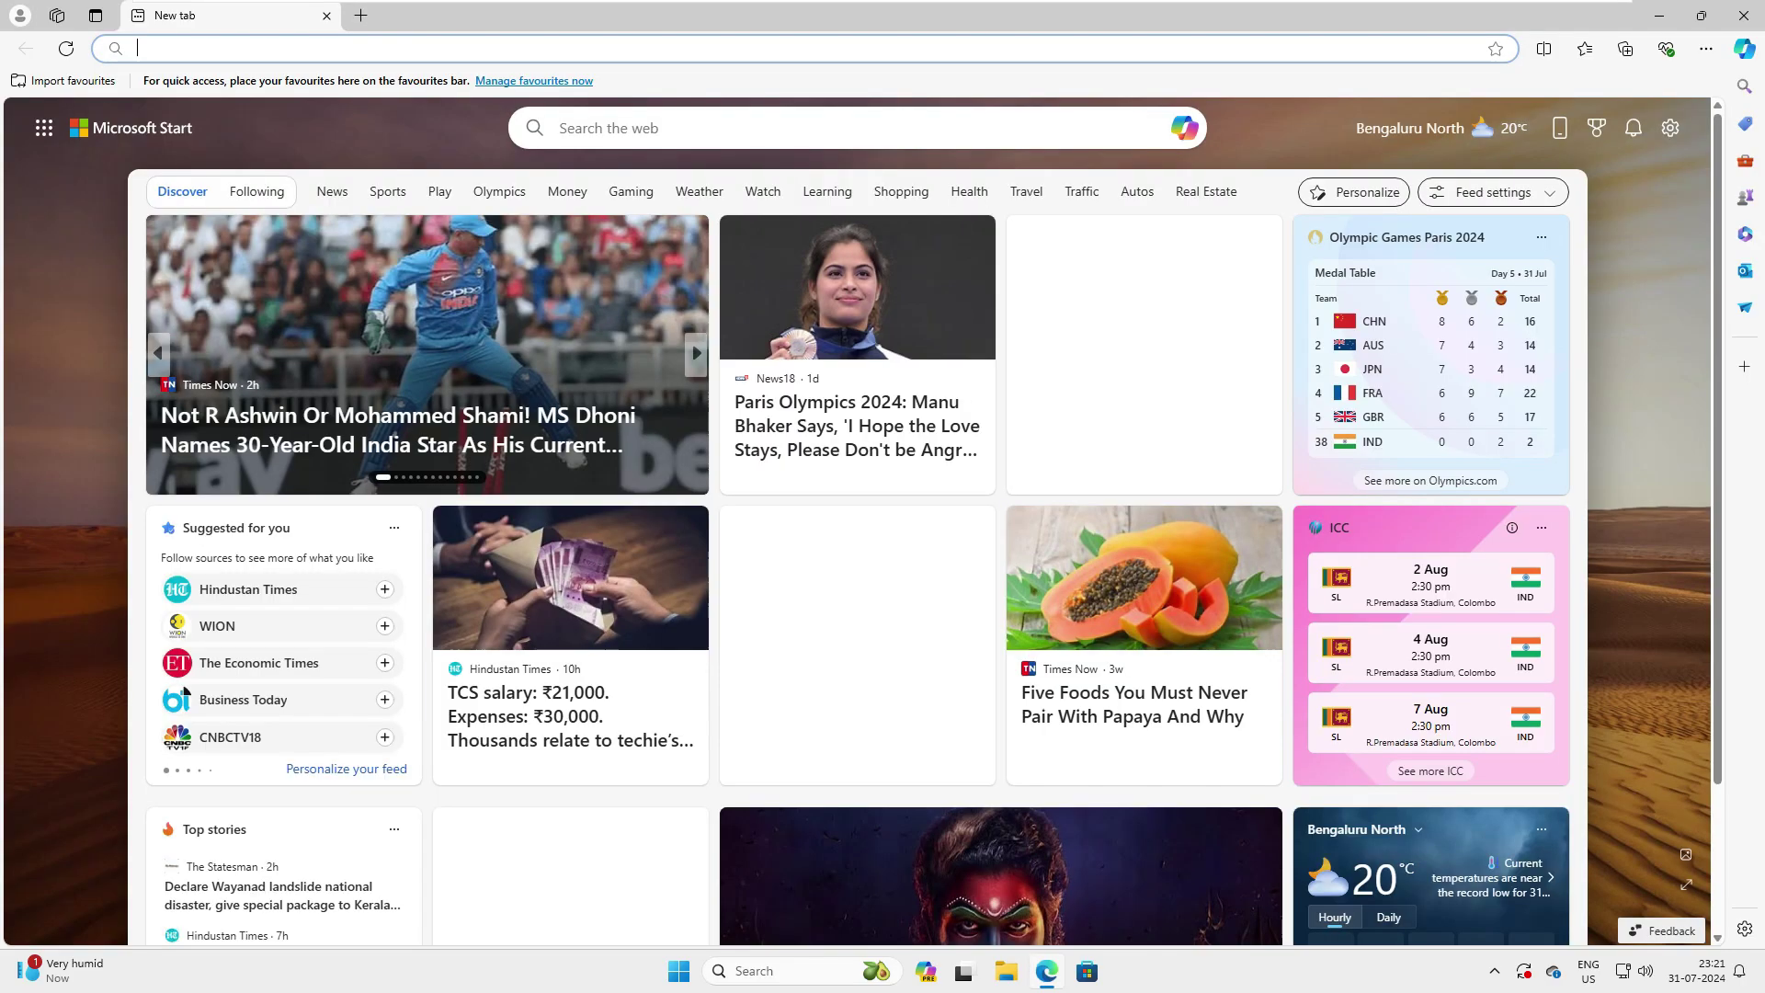
pyautogui.click(806, 49)
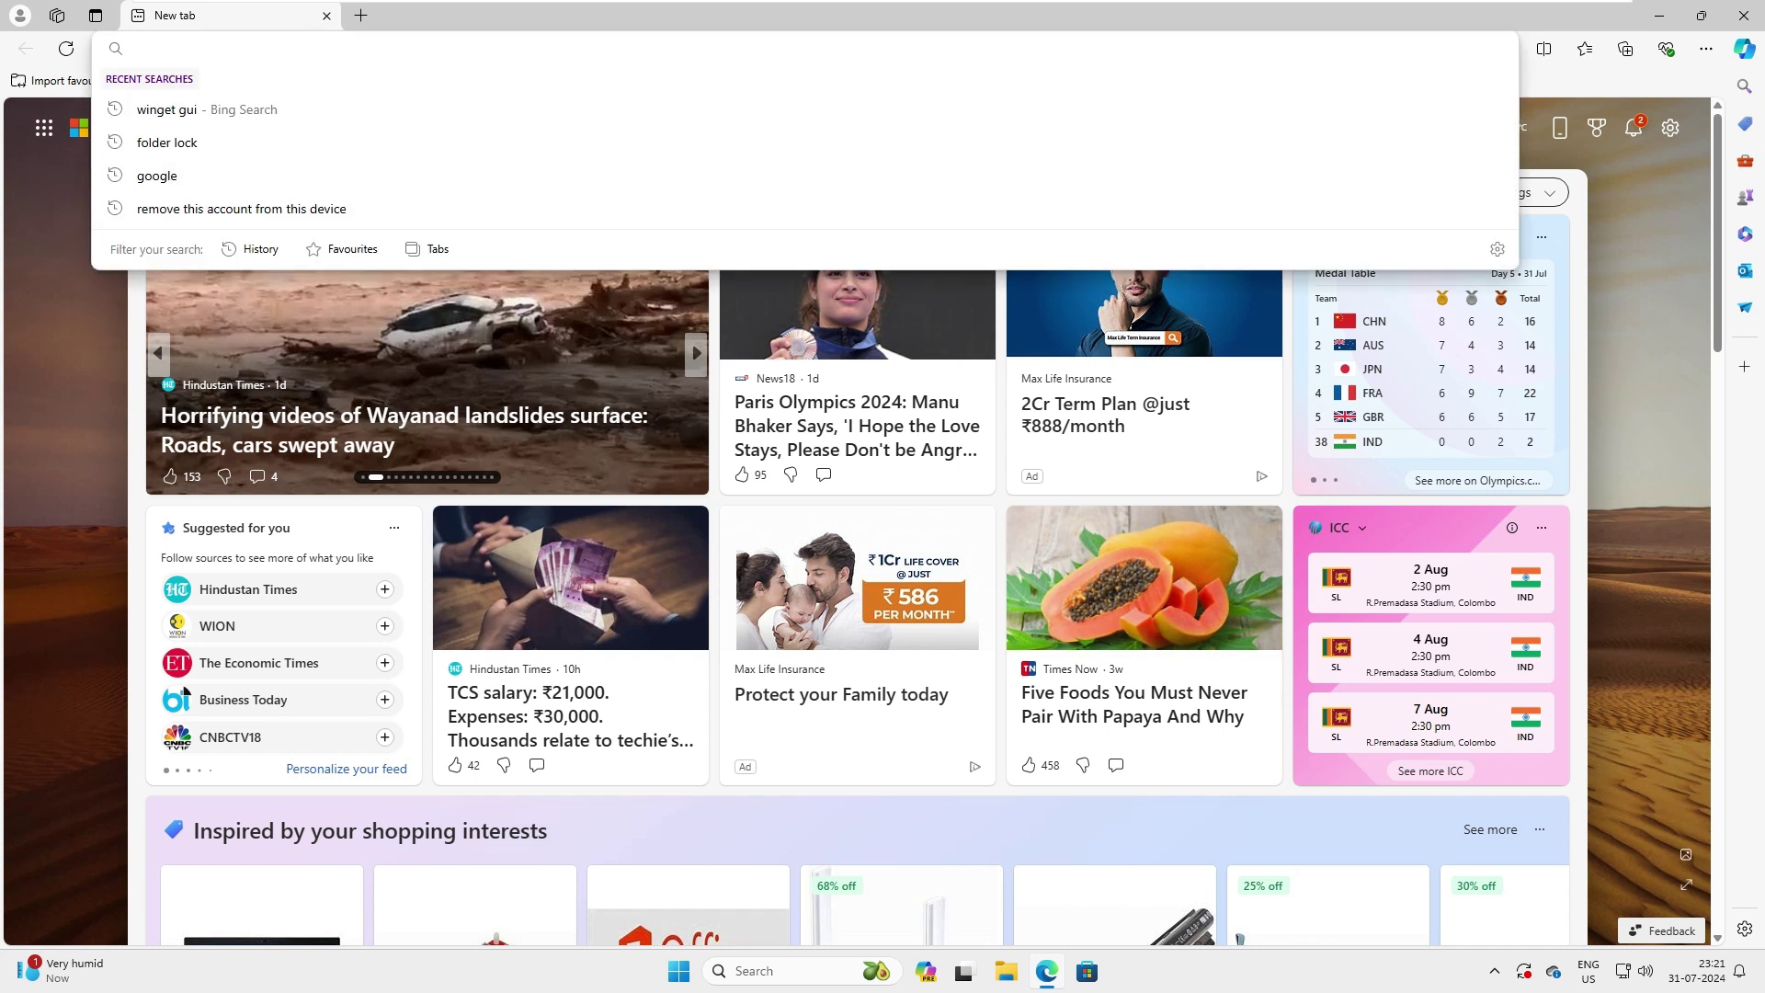
pyautogui.press('Down')
pyautogui.press('Return')
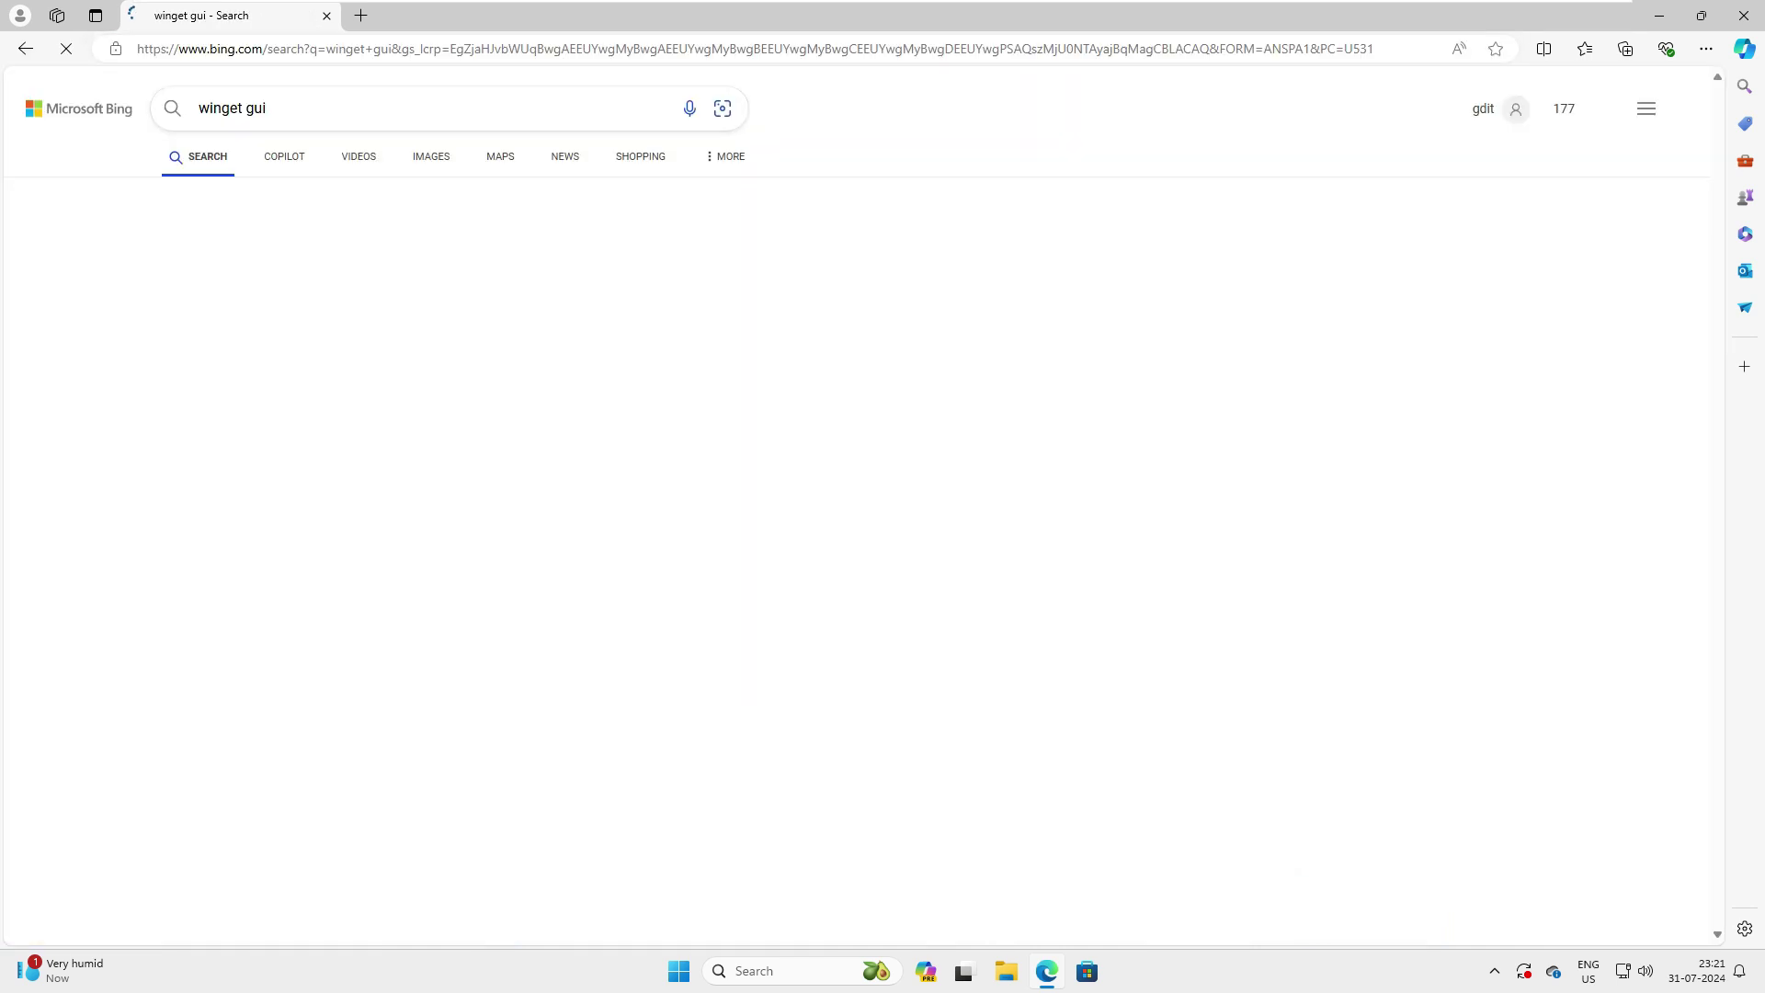
pyautogui.moveTo(269, 109); pyautogui.dragTo(173, 108)
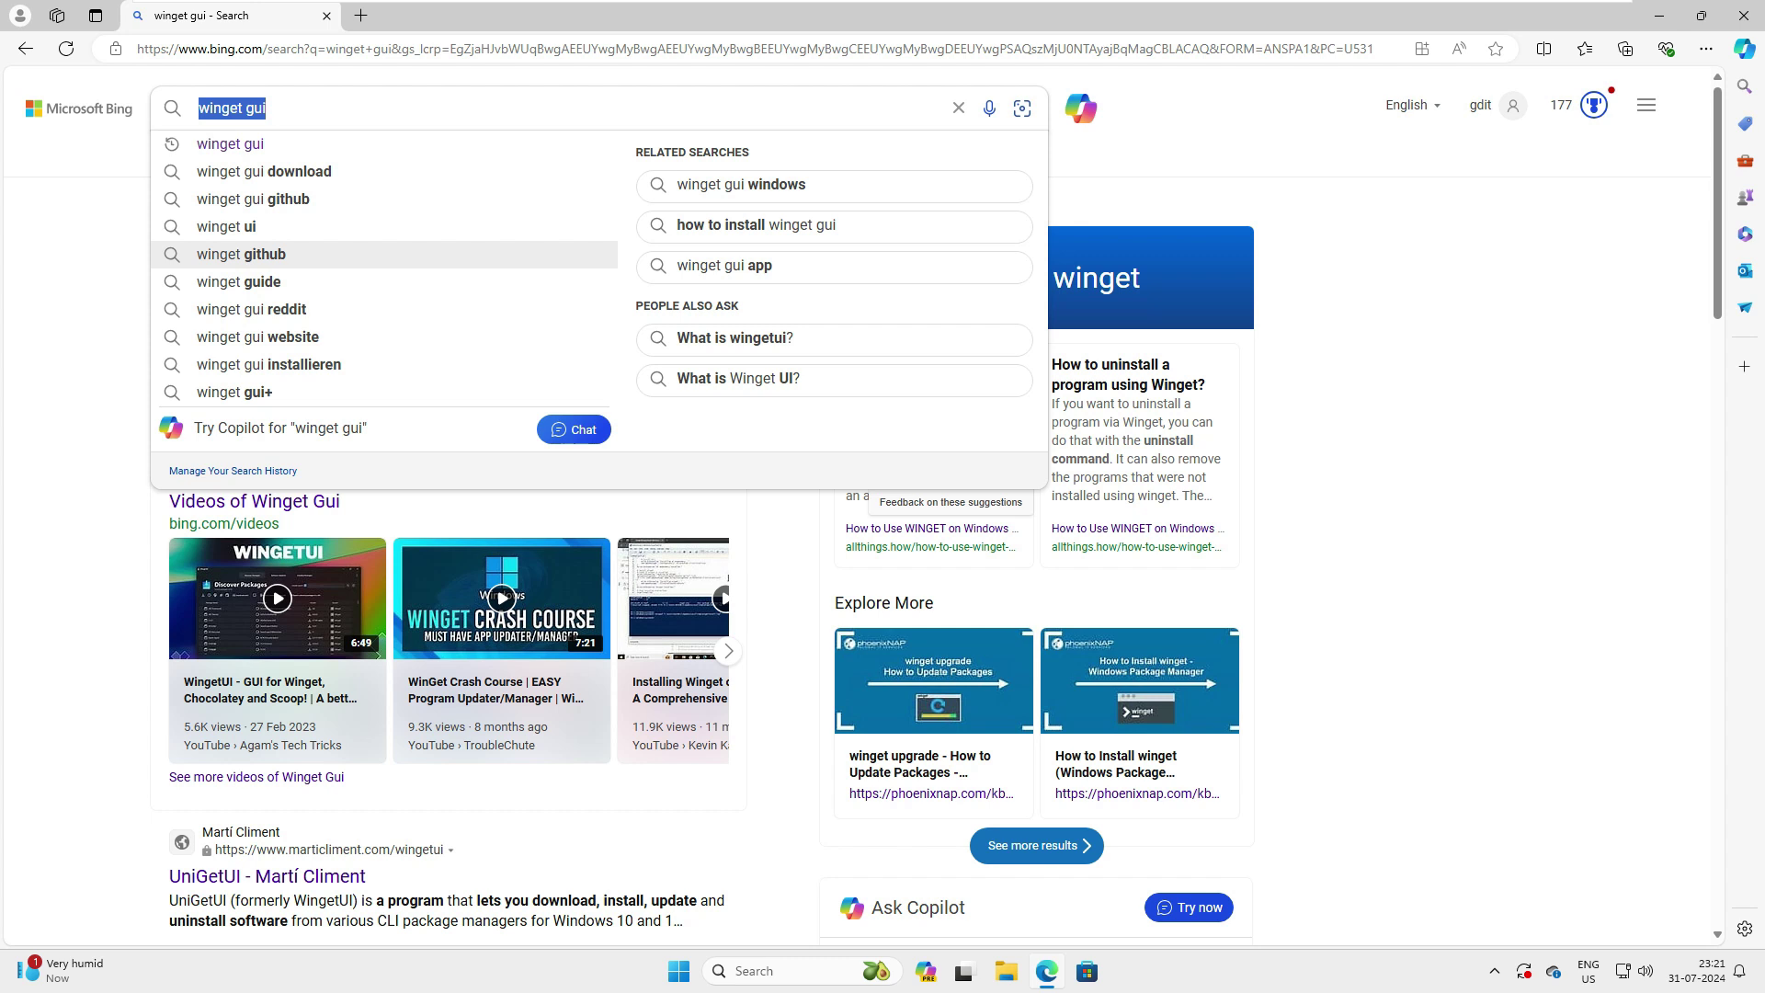
pyautogui.click(90, 331)
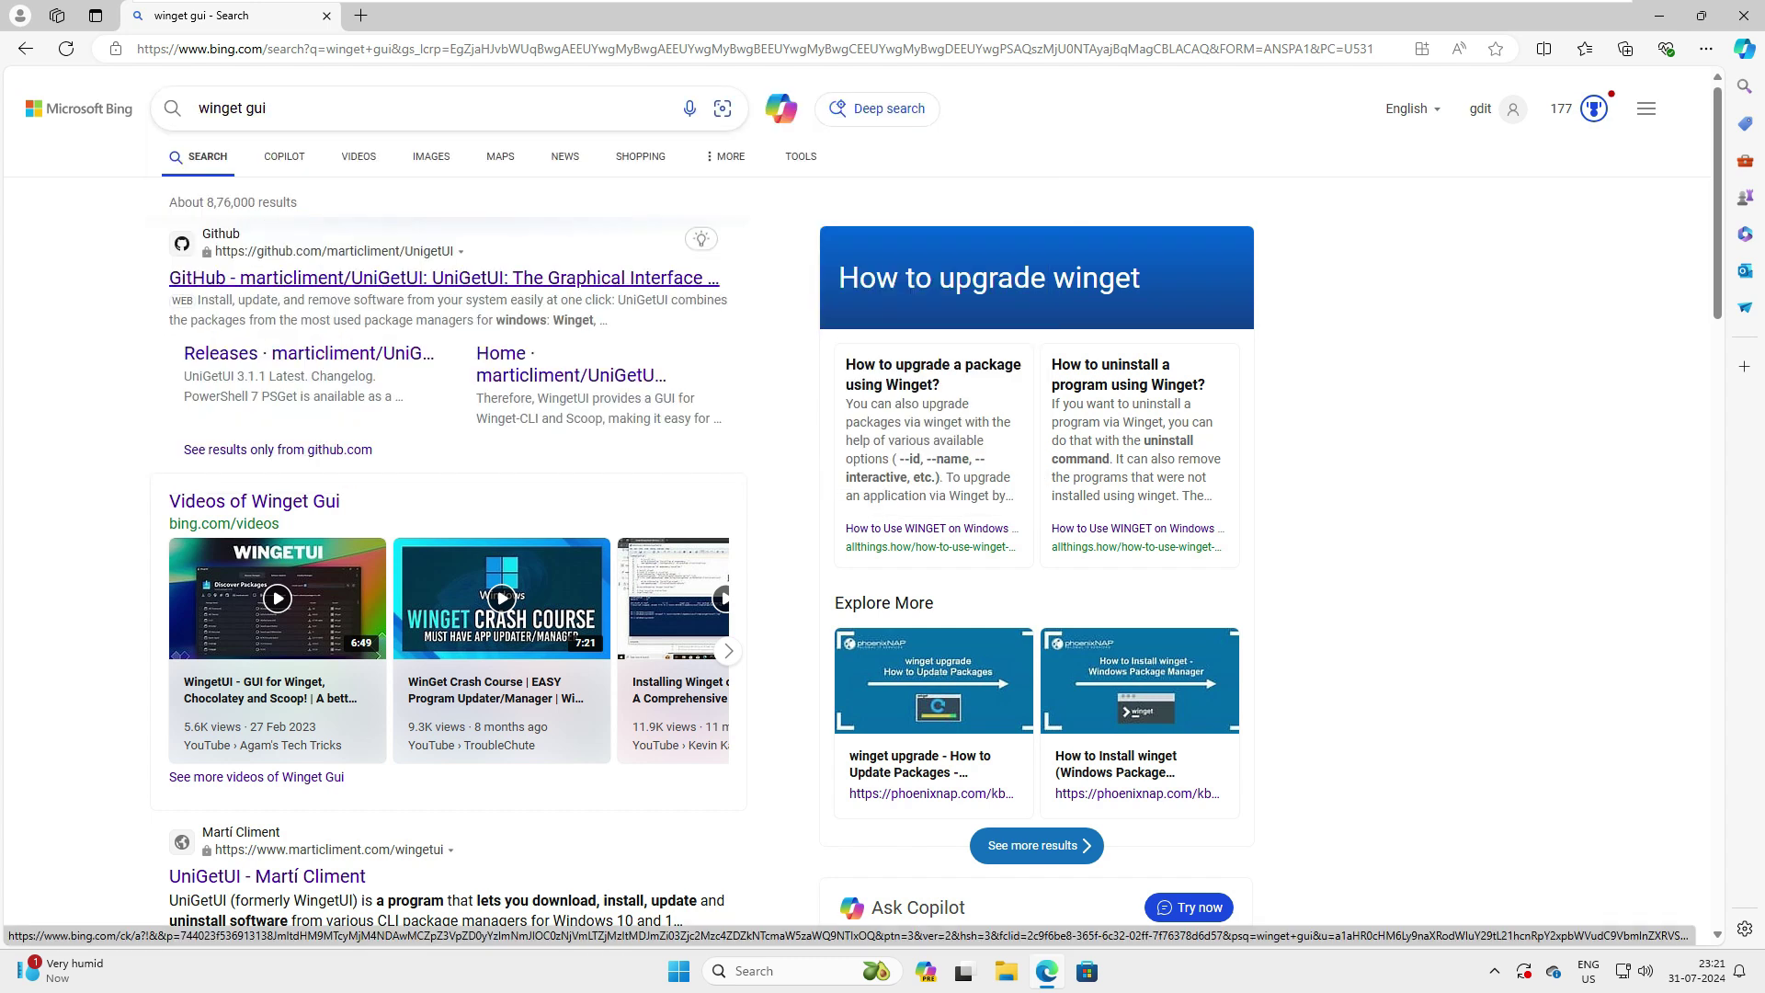
# Step: Open the GitHub search result for UniGetUI in a new browser tab and switch to it
pyautogui.rightClick(406, 277)
pyautogui.click(460, 294)
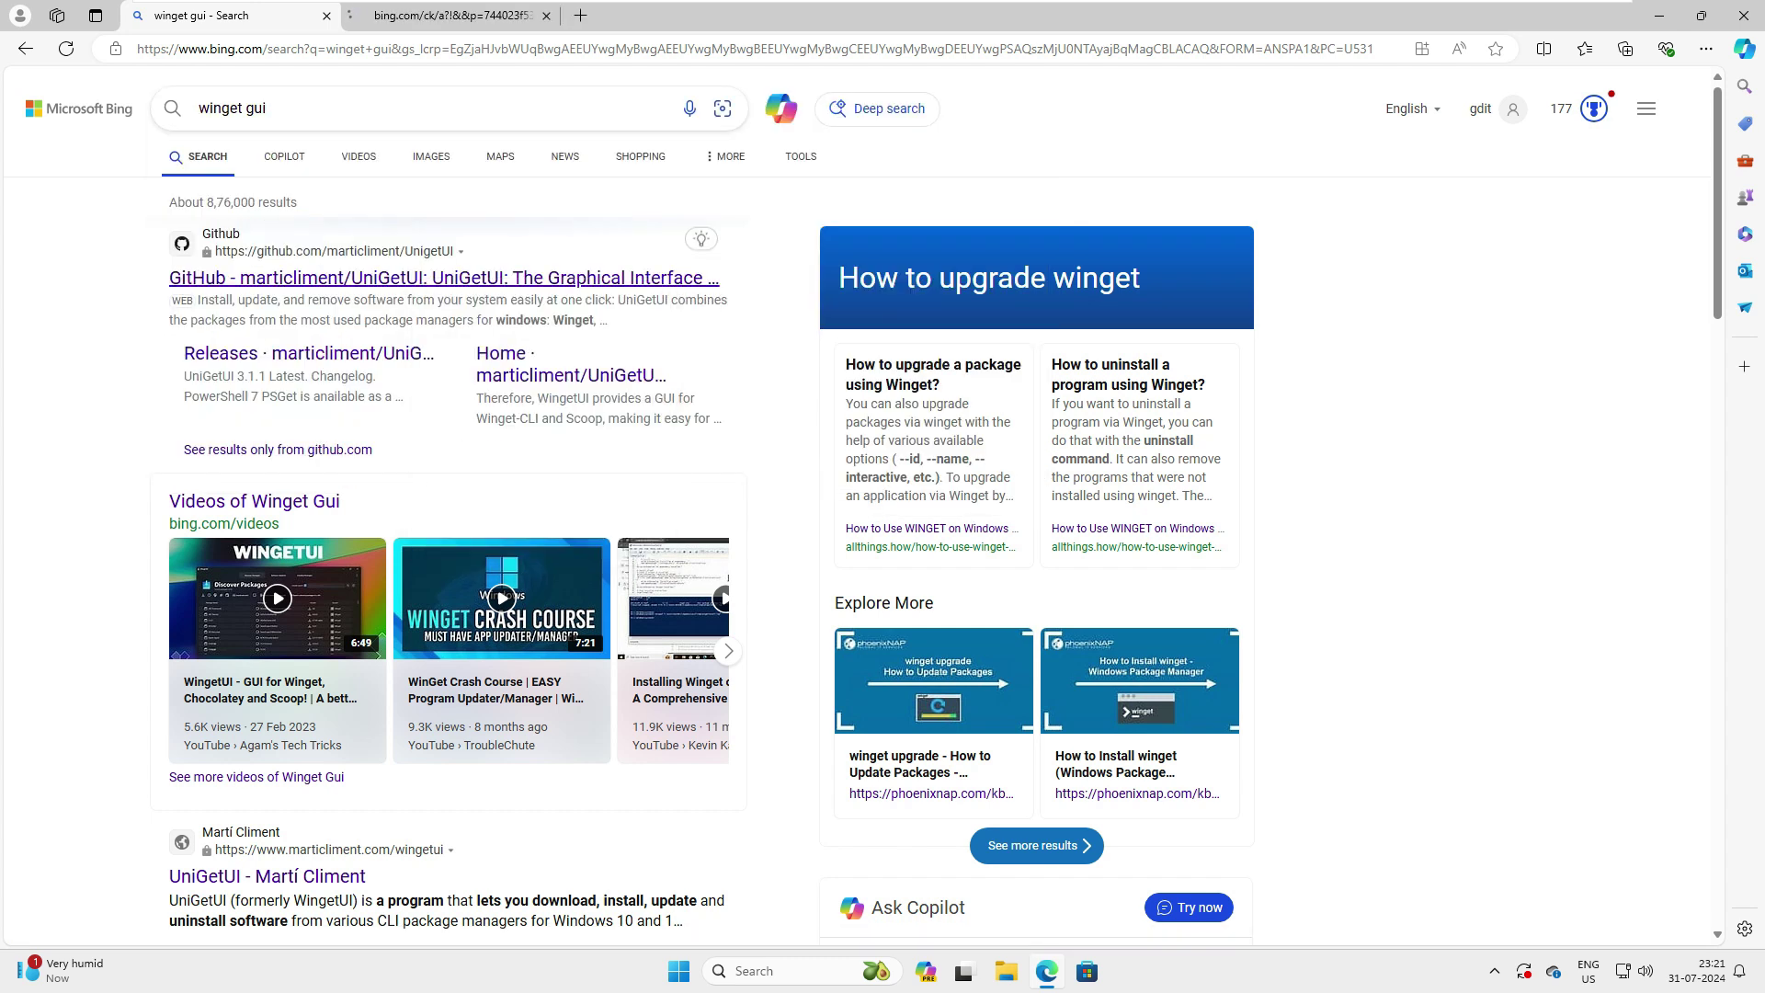
pyautogui.hotkey('ctrl', 'Tab')
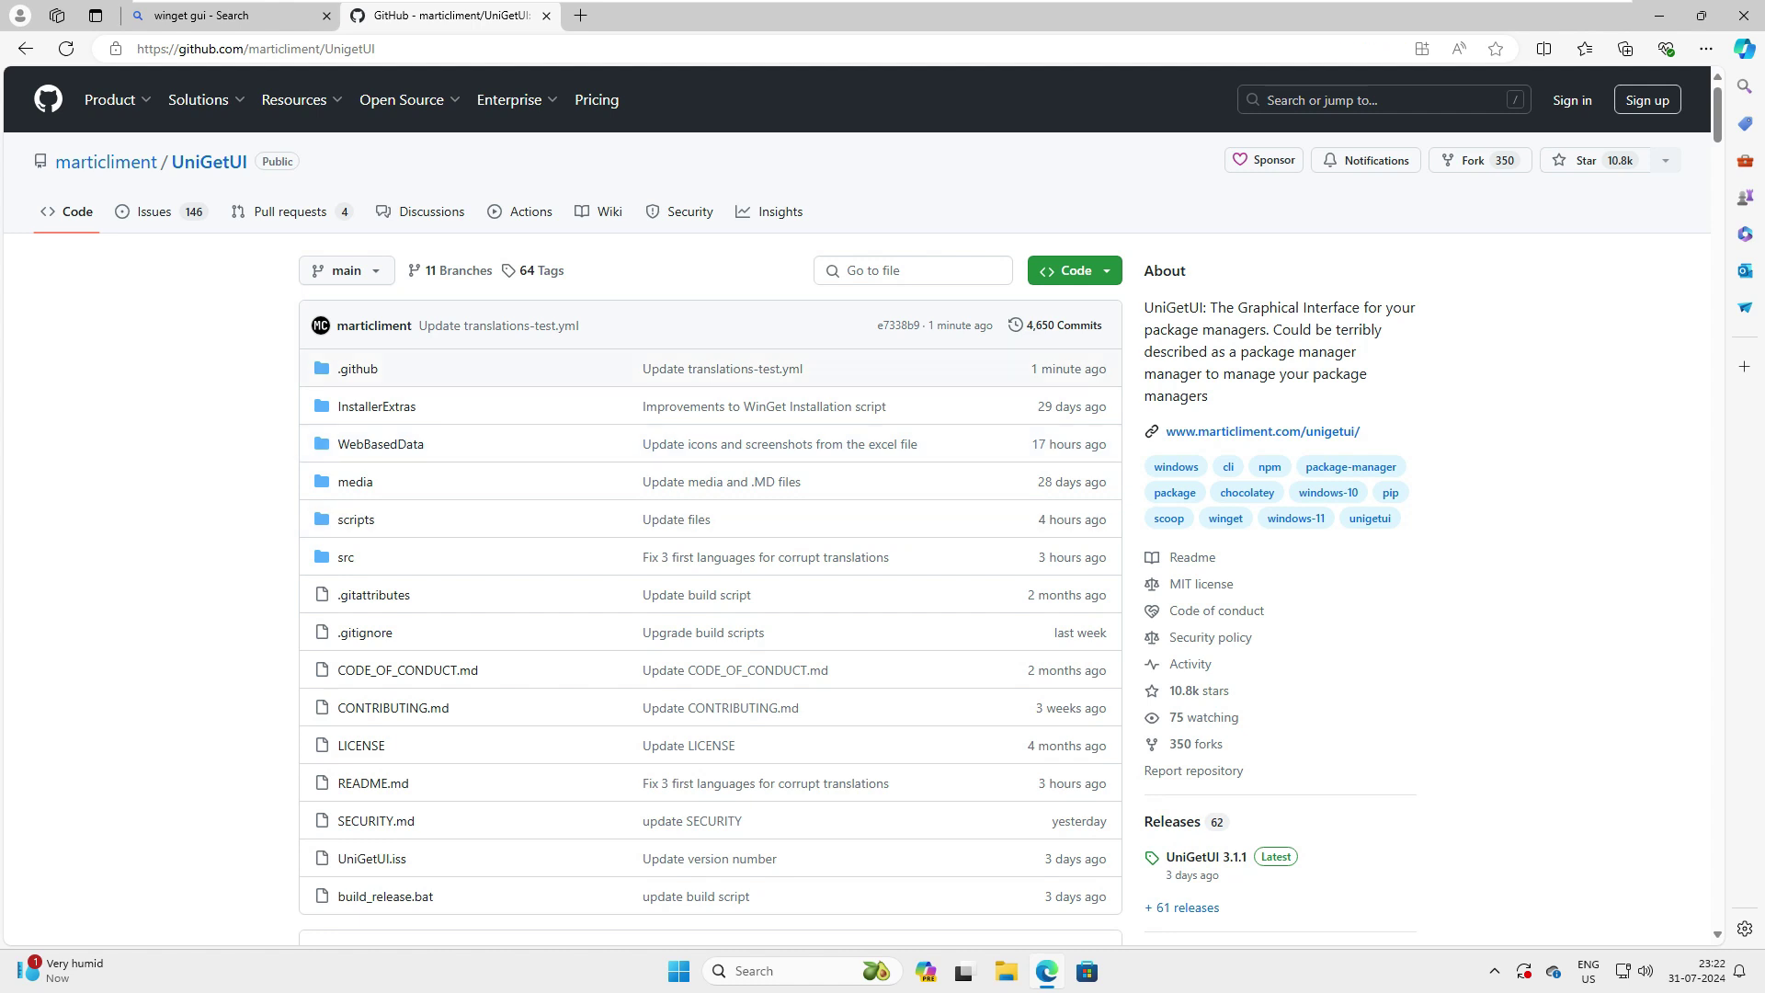
# Step: Find the Installation section in the UniGetUI README and download the recommended installer
pyautogui.scroll(-8, 709, 482)
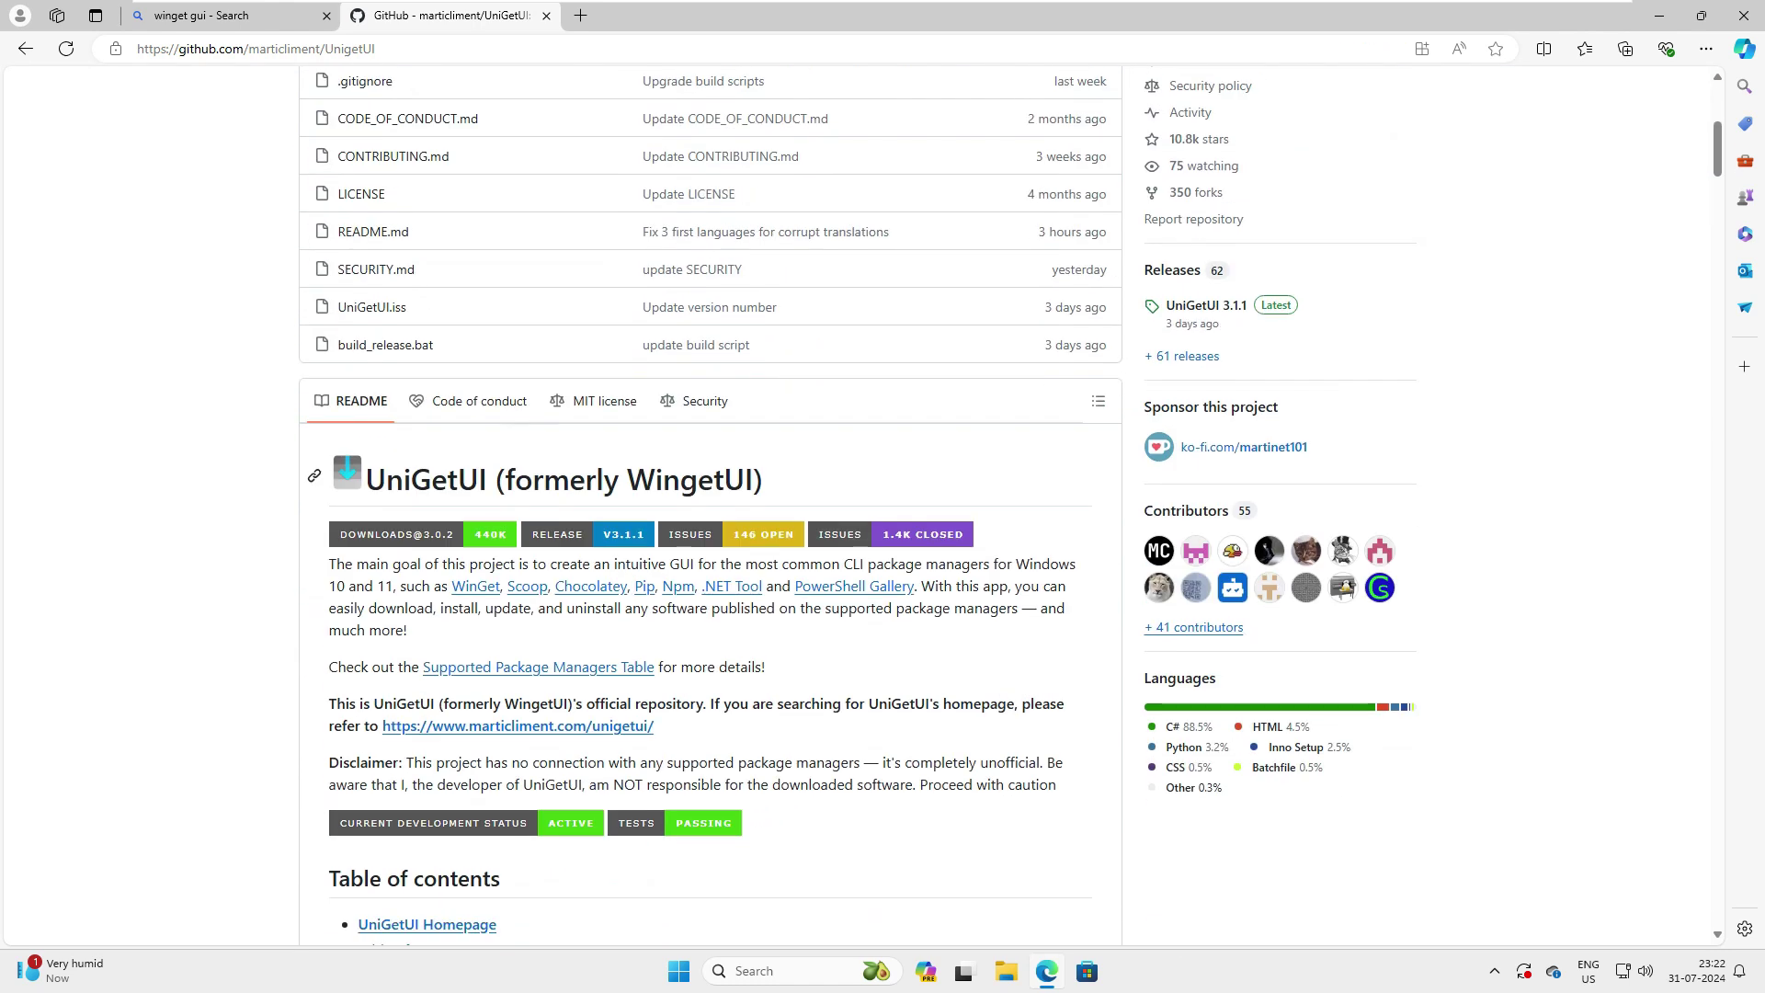
pyautogui.moveTo(384, 521)
pyautogui.mouseDown()
pyautogui.moveTo(566, 521)
pyautogui.moveTo(563, 541)
pyautogui.moveTo(396, 542)
pyautogui.mouseUp()
pyautogui.click(565, 521)
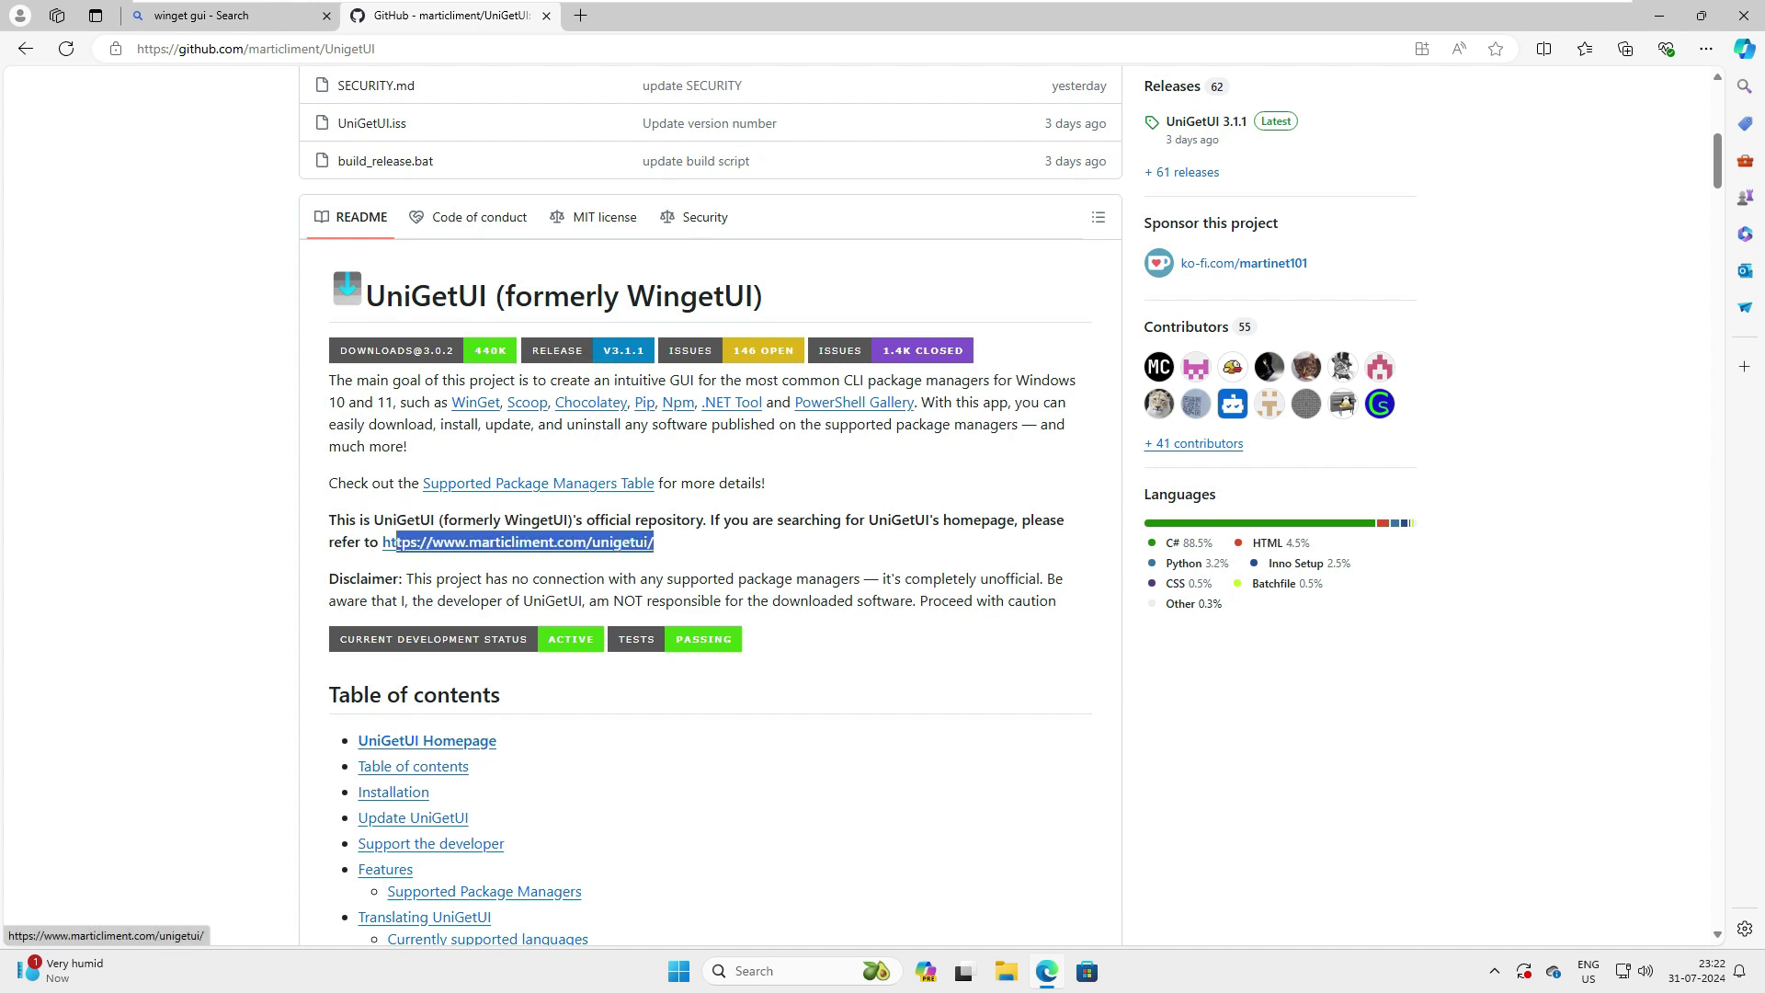
pyautogui.scroll(-9, 397, 542)
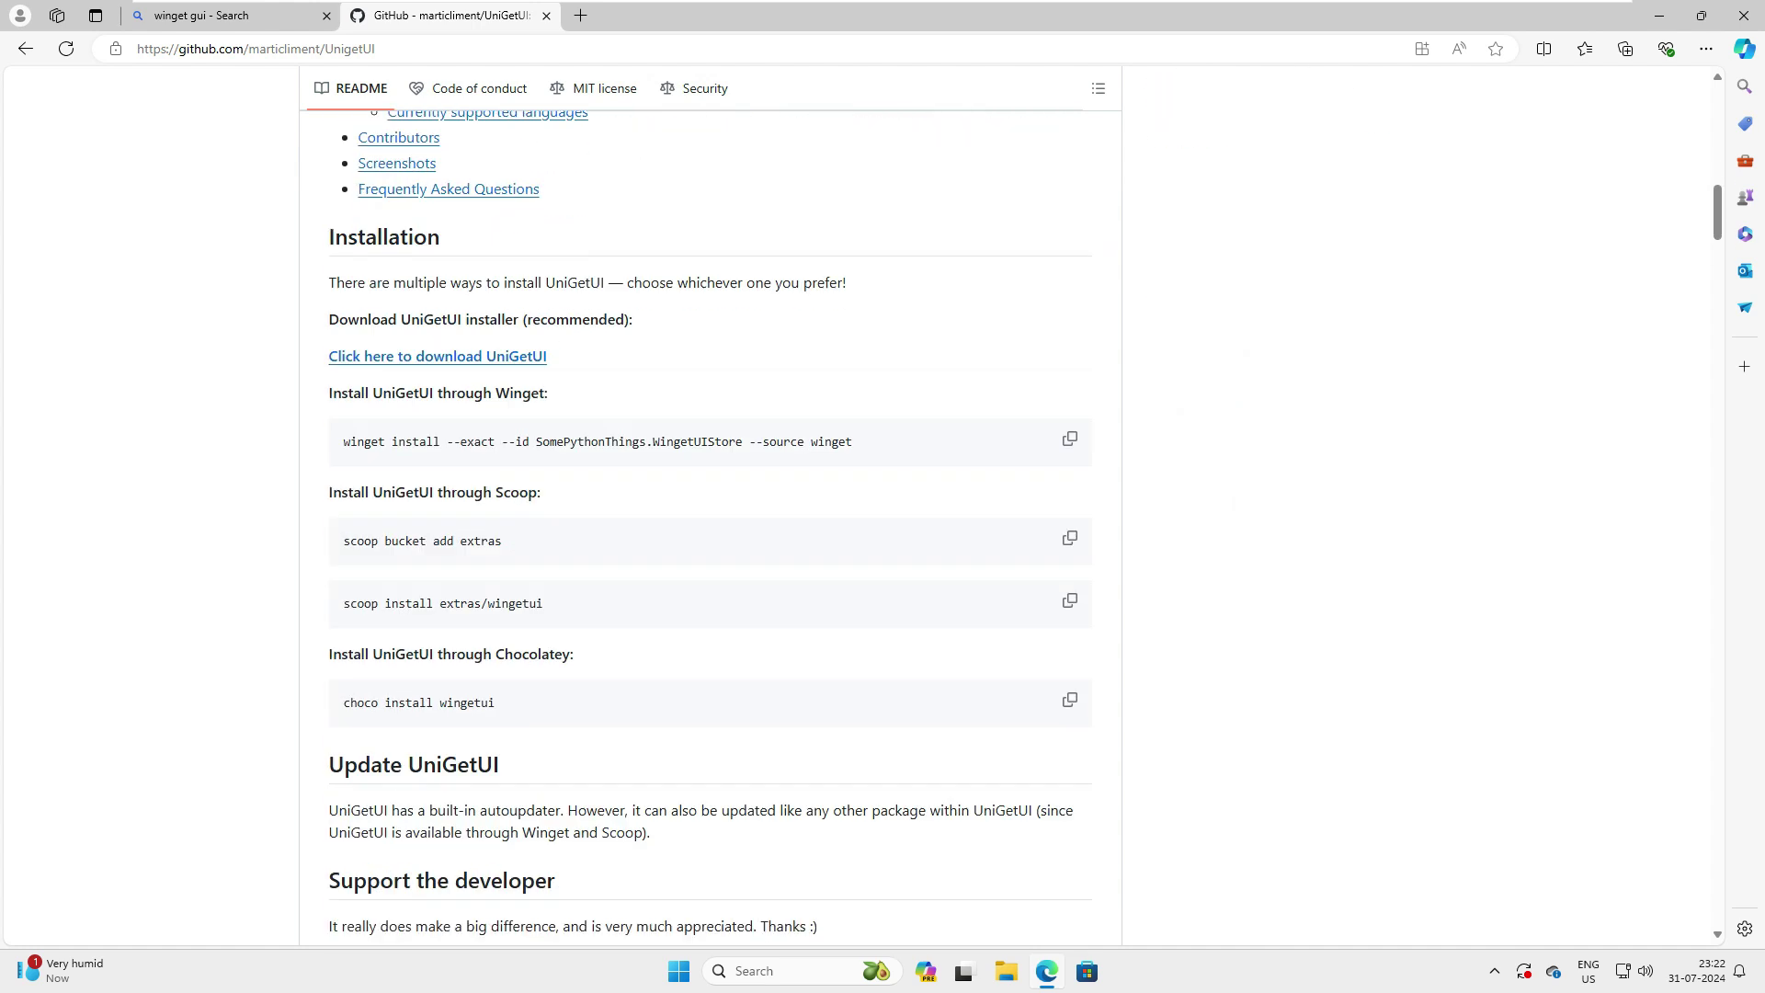
pyautogui.moveTo(347, 320); pyautogui.dragTo(571, 320)
pyautogui.click(574, 321)
pyautogui.click(438, 356)
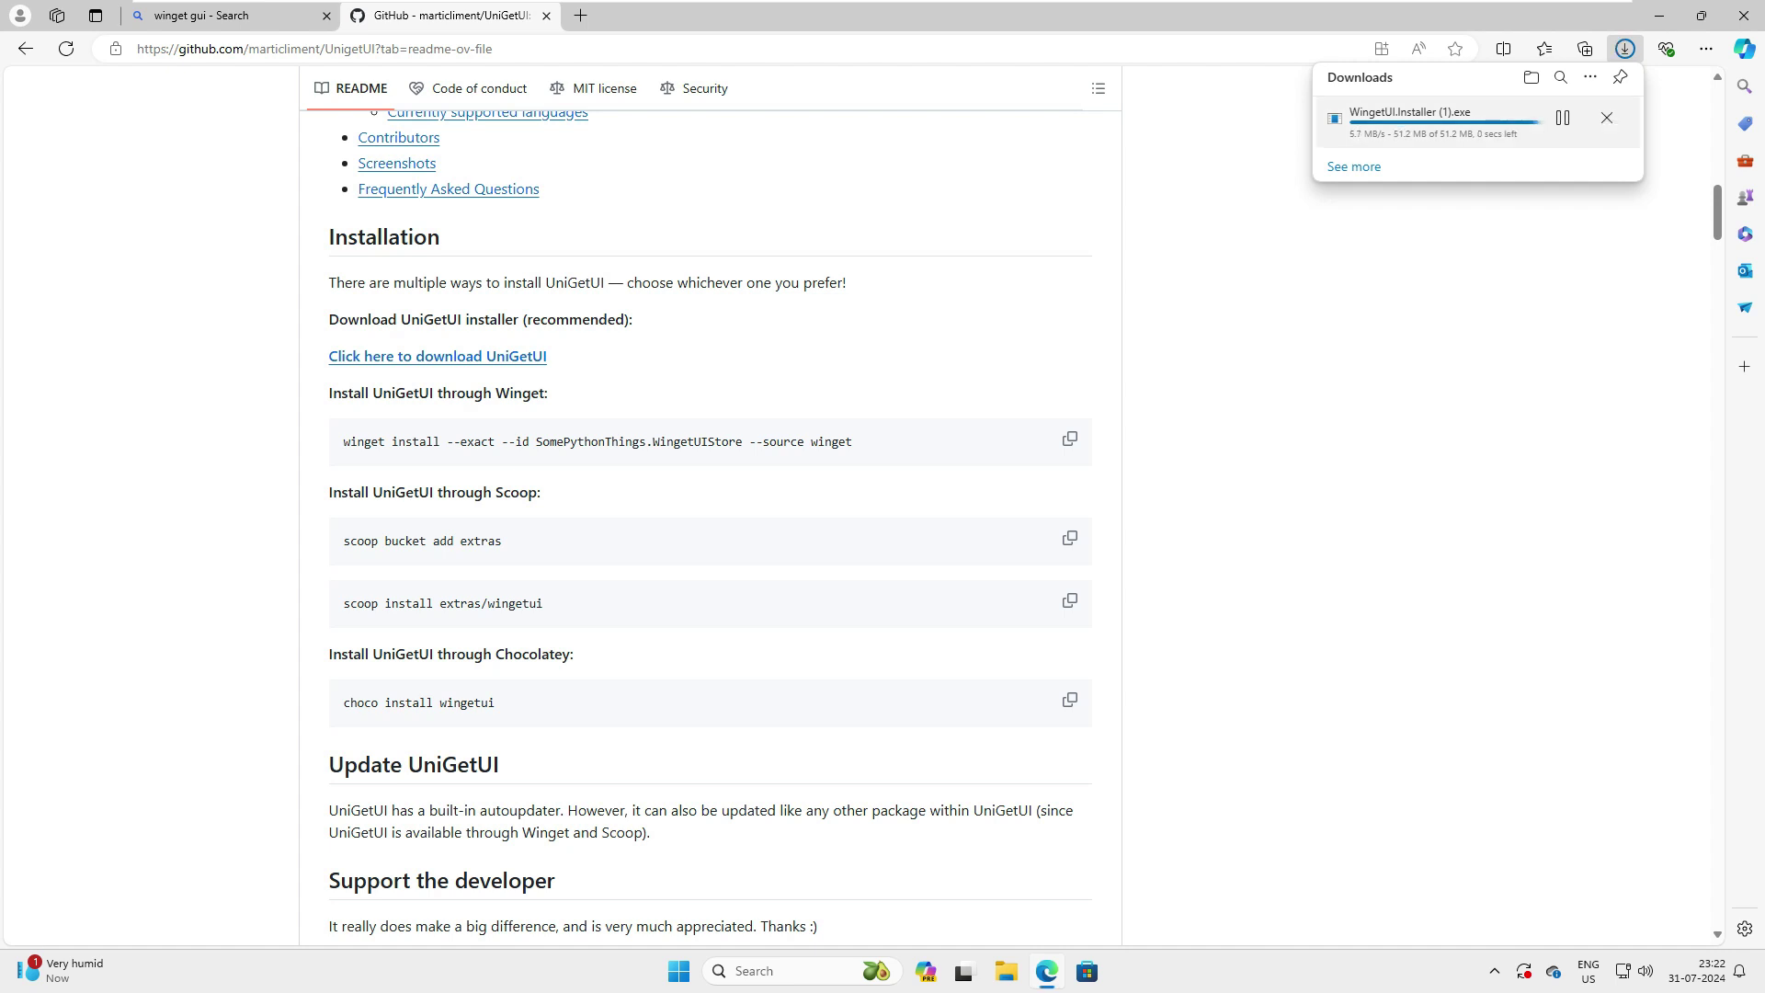
# Step: Run the downloaded WingetUI installer, choosing installation for all users and English as the setup language
pyautogui.click(1368, 127)
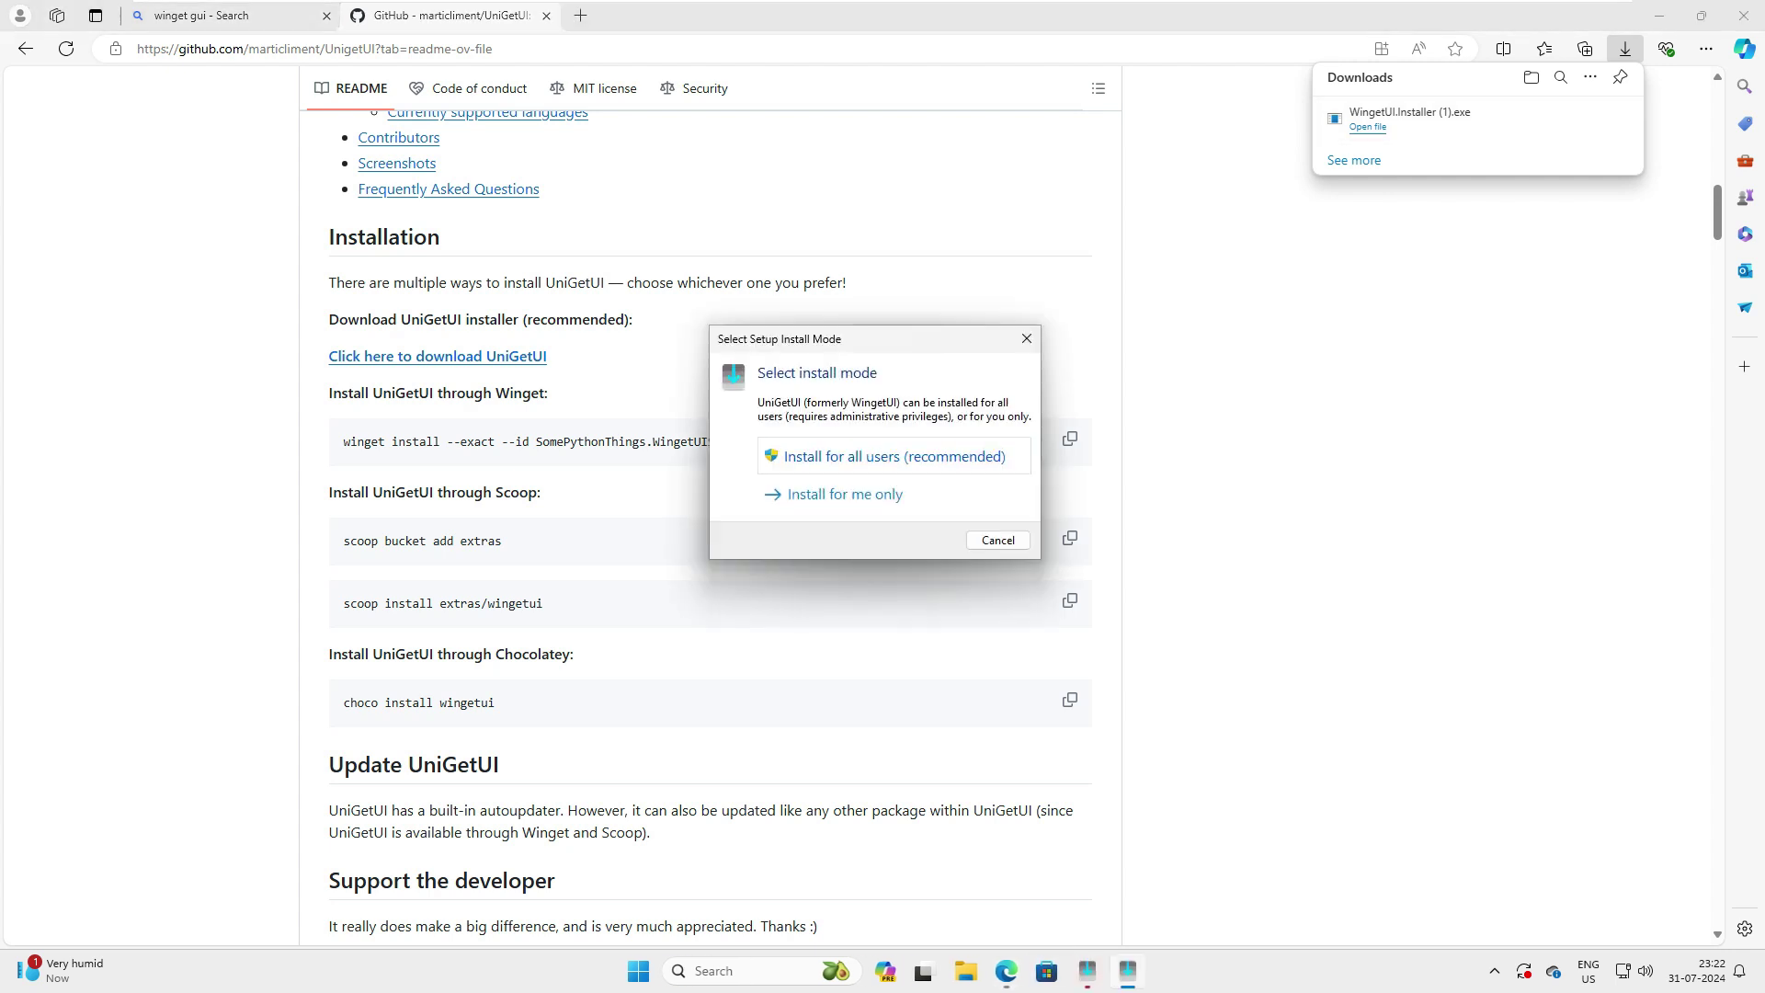
pyautogui.click(894, 457)
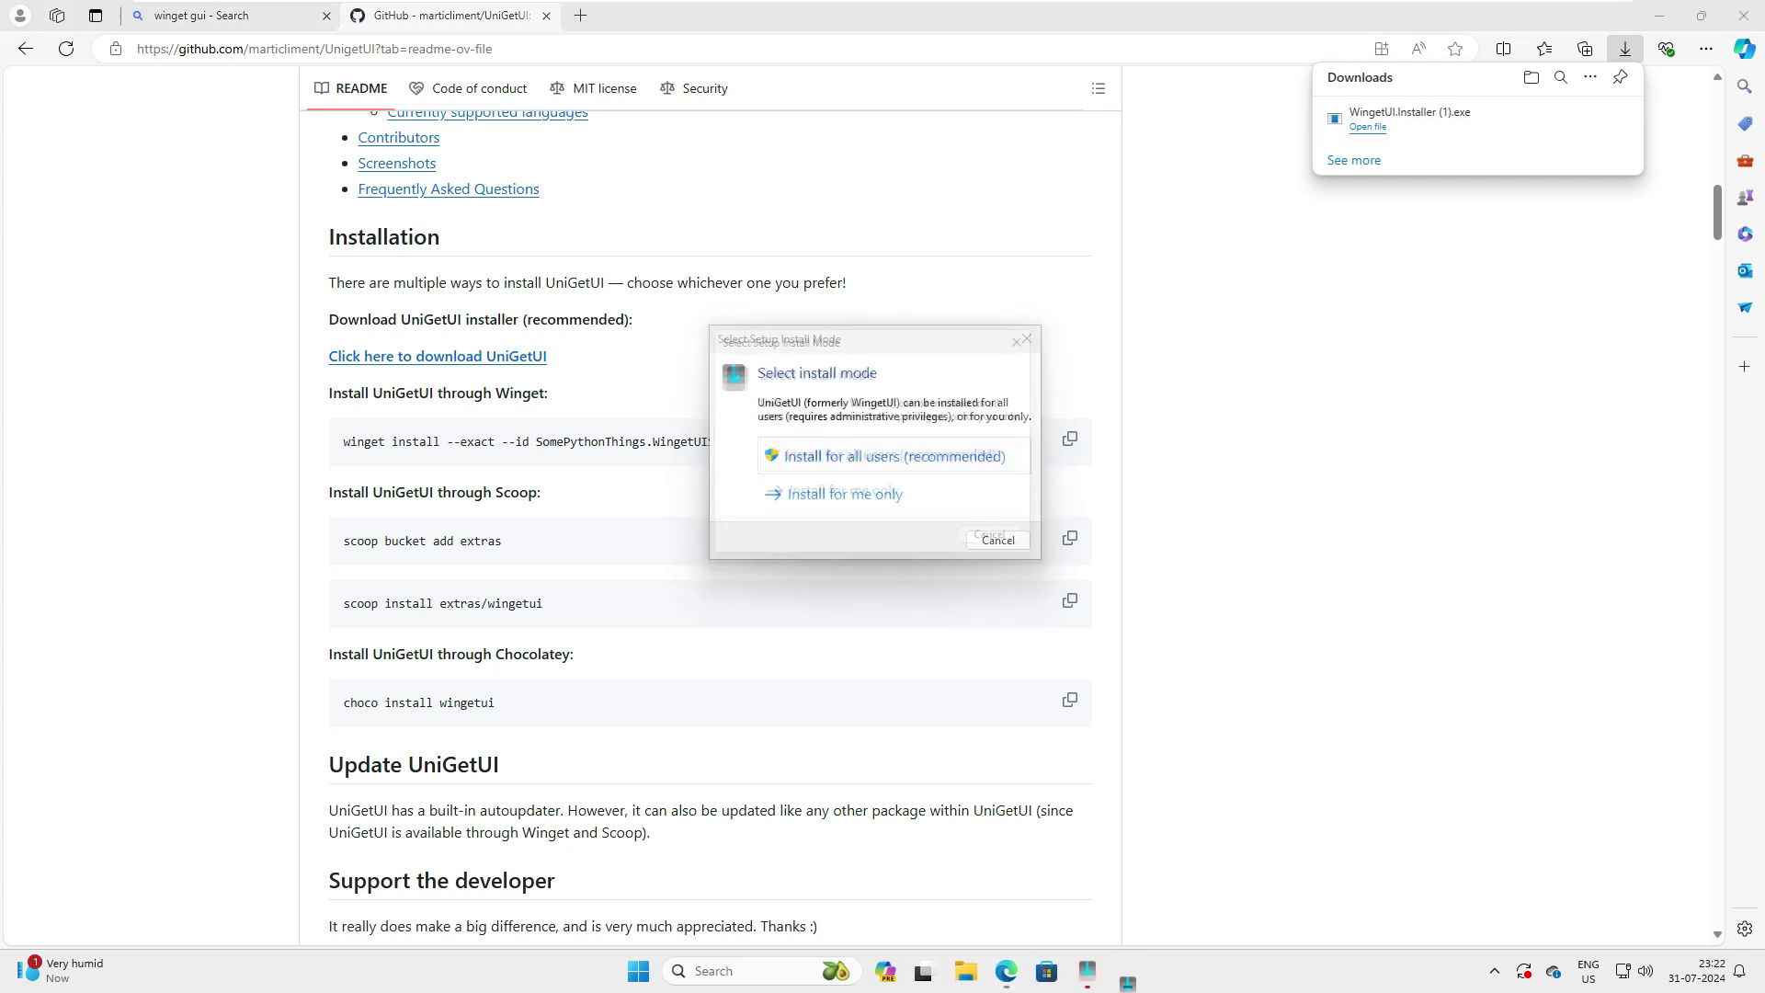
pyautogui.hotkey('alt', 'y')
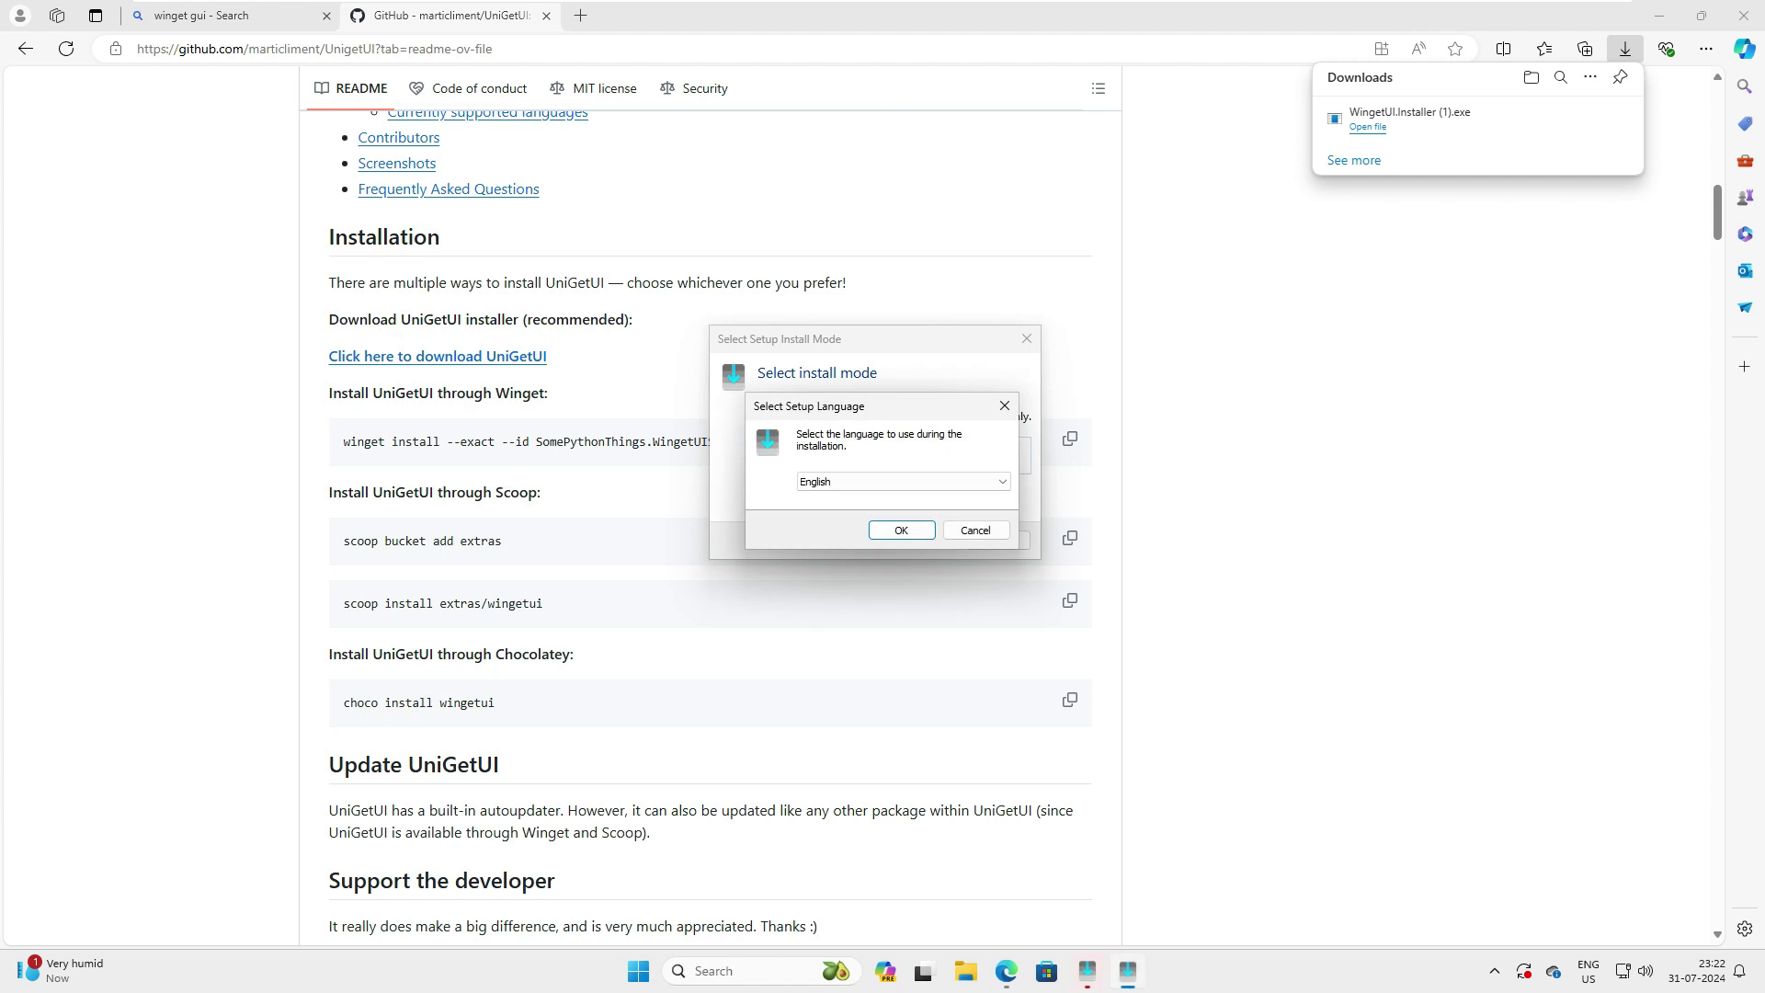
pyautogui.press('Return')
# Step: Install UniGetUI into C:\Program Files\UniGetUI with the default options and finish setup with the launch option enabled
pyautogui.press('Return')
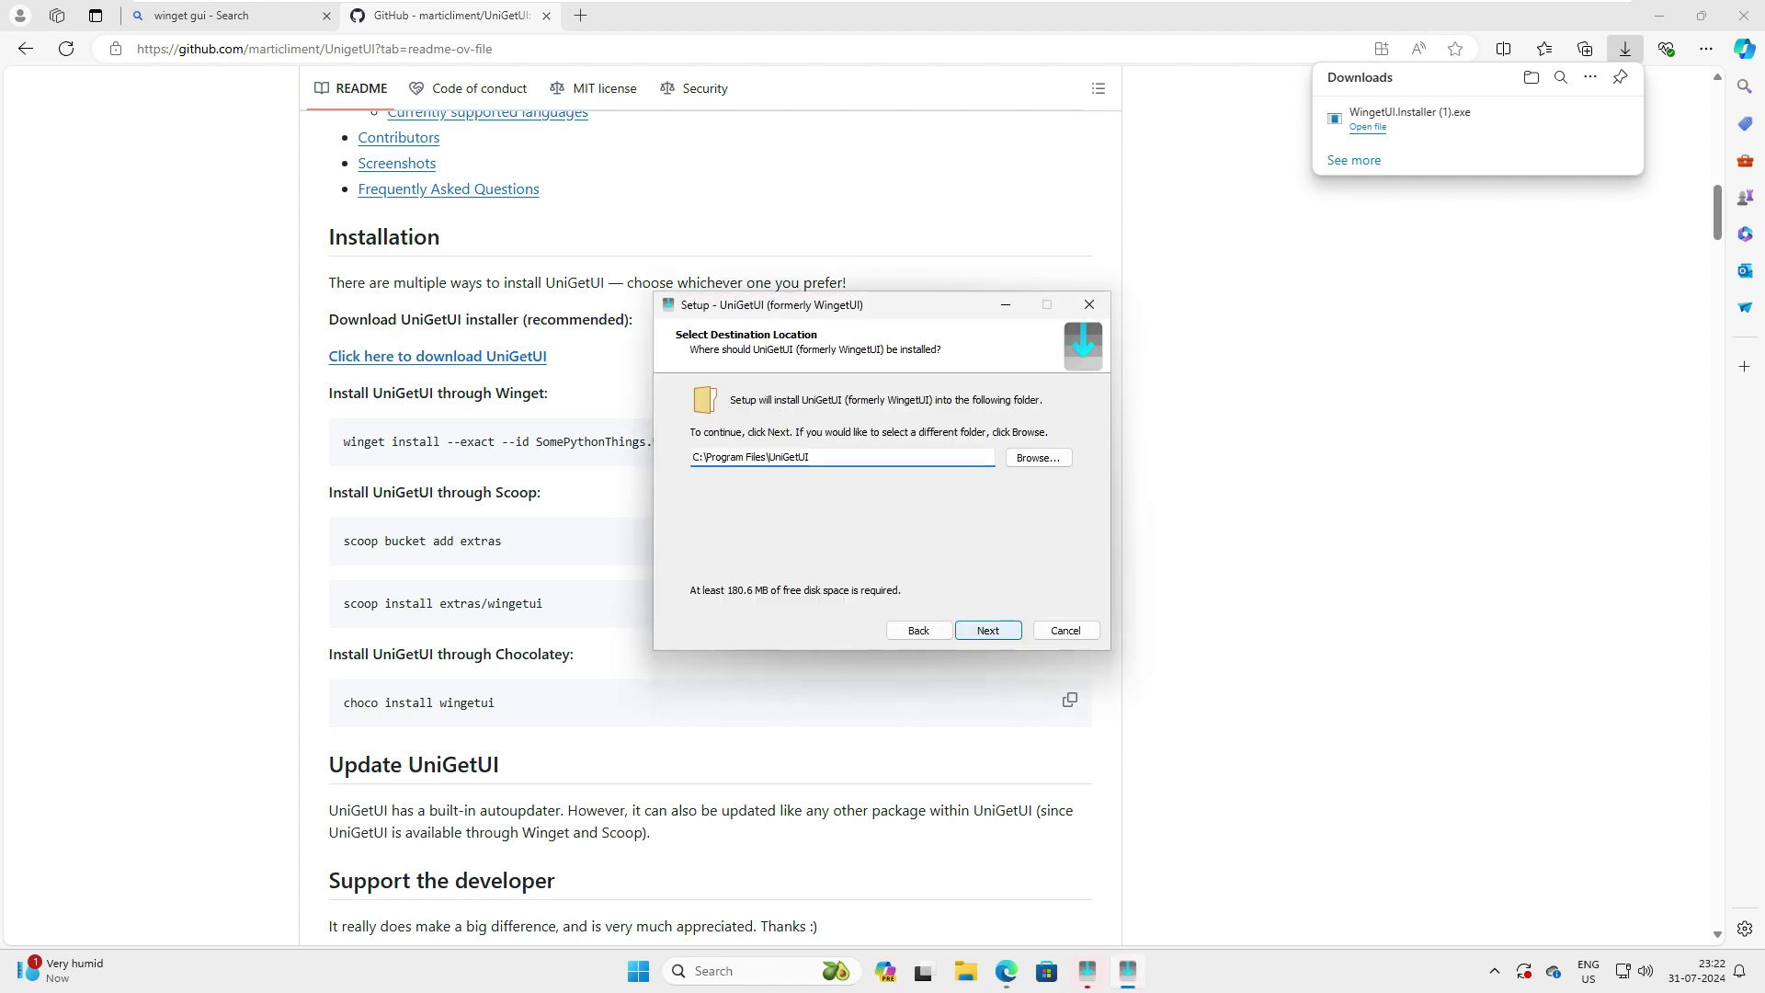
pyautogui.press('Return')
pyautogui.press('Return')
pyautogui.press('Return')
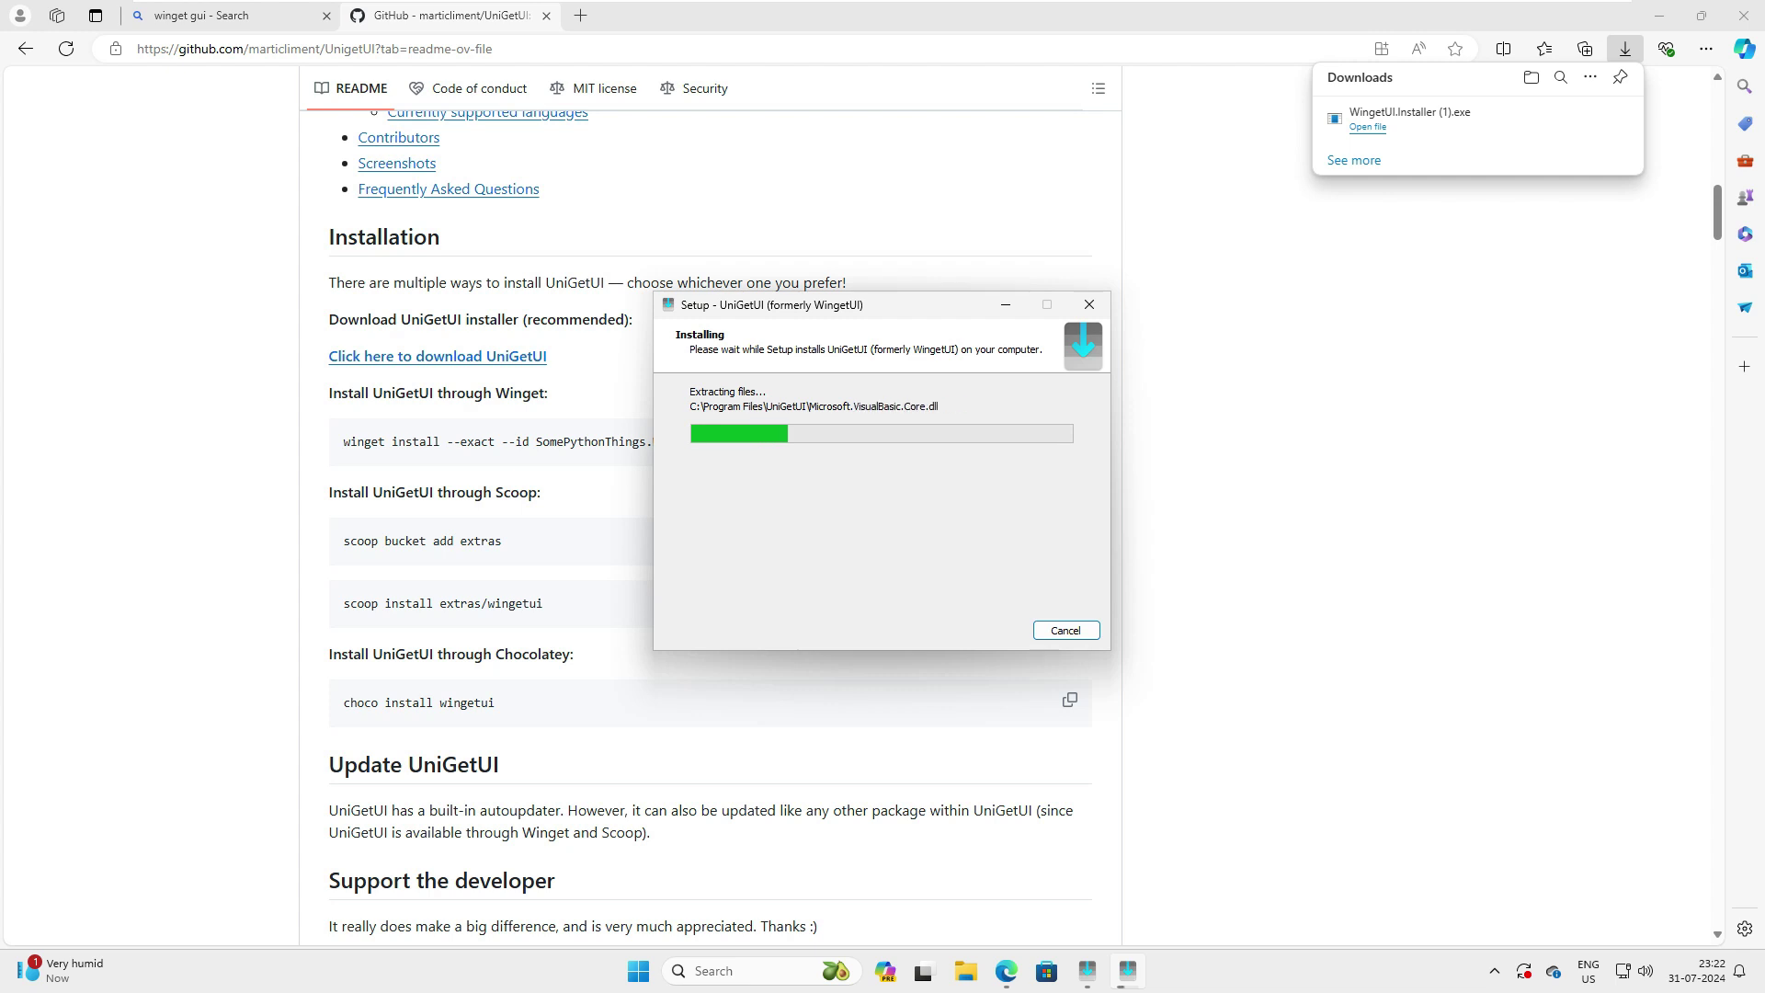
pyautogui.click(1660, 16)
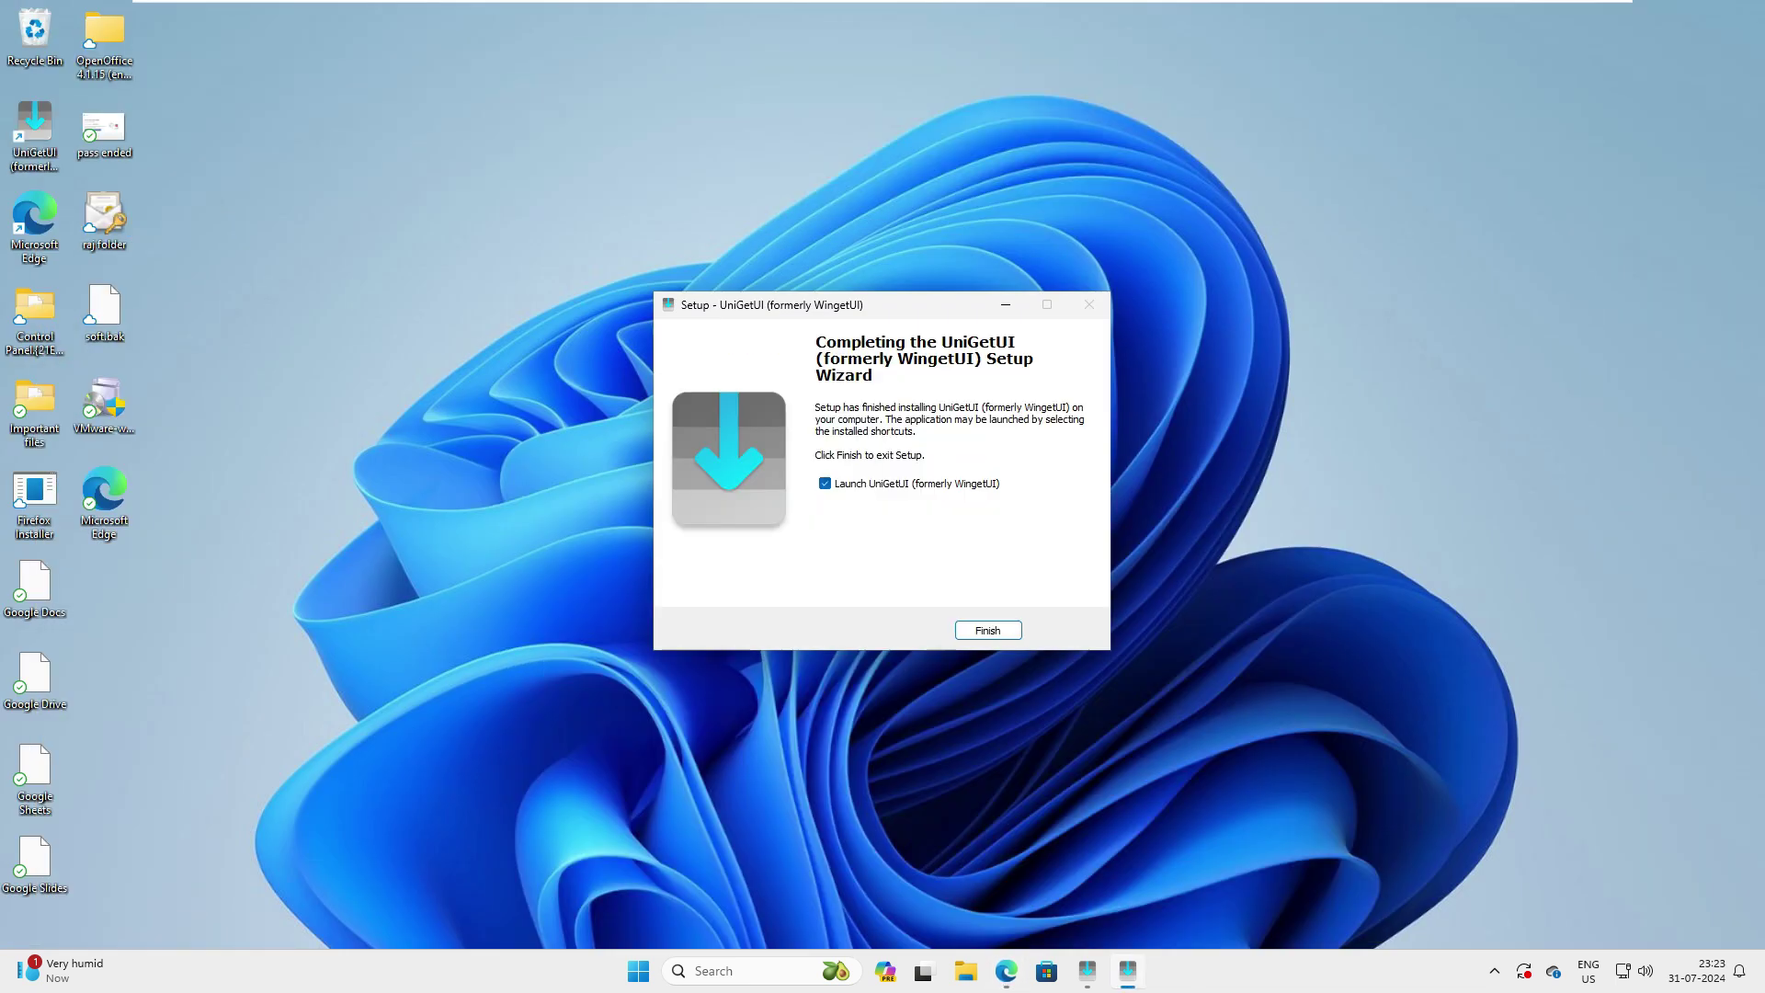
pyautogui.press('Return')
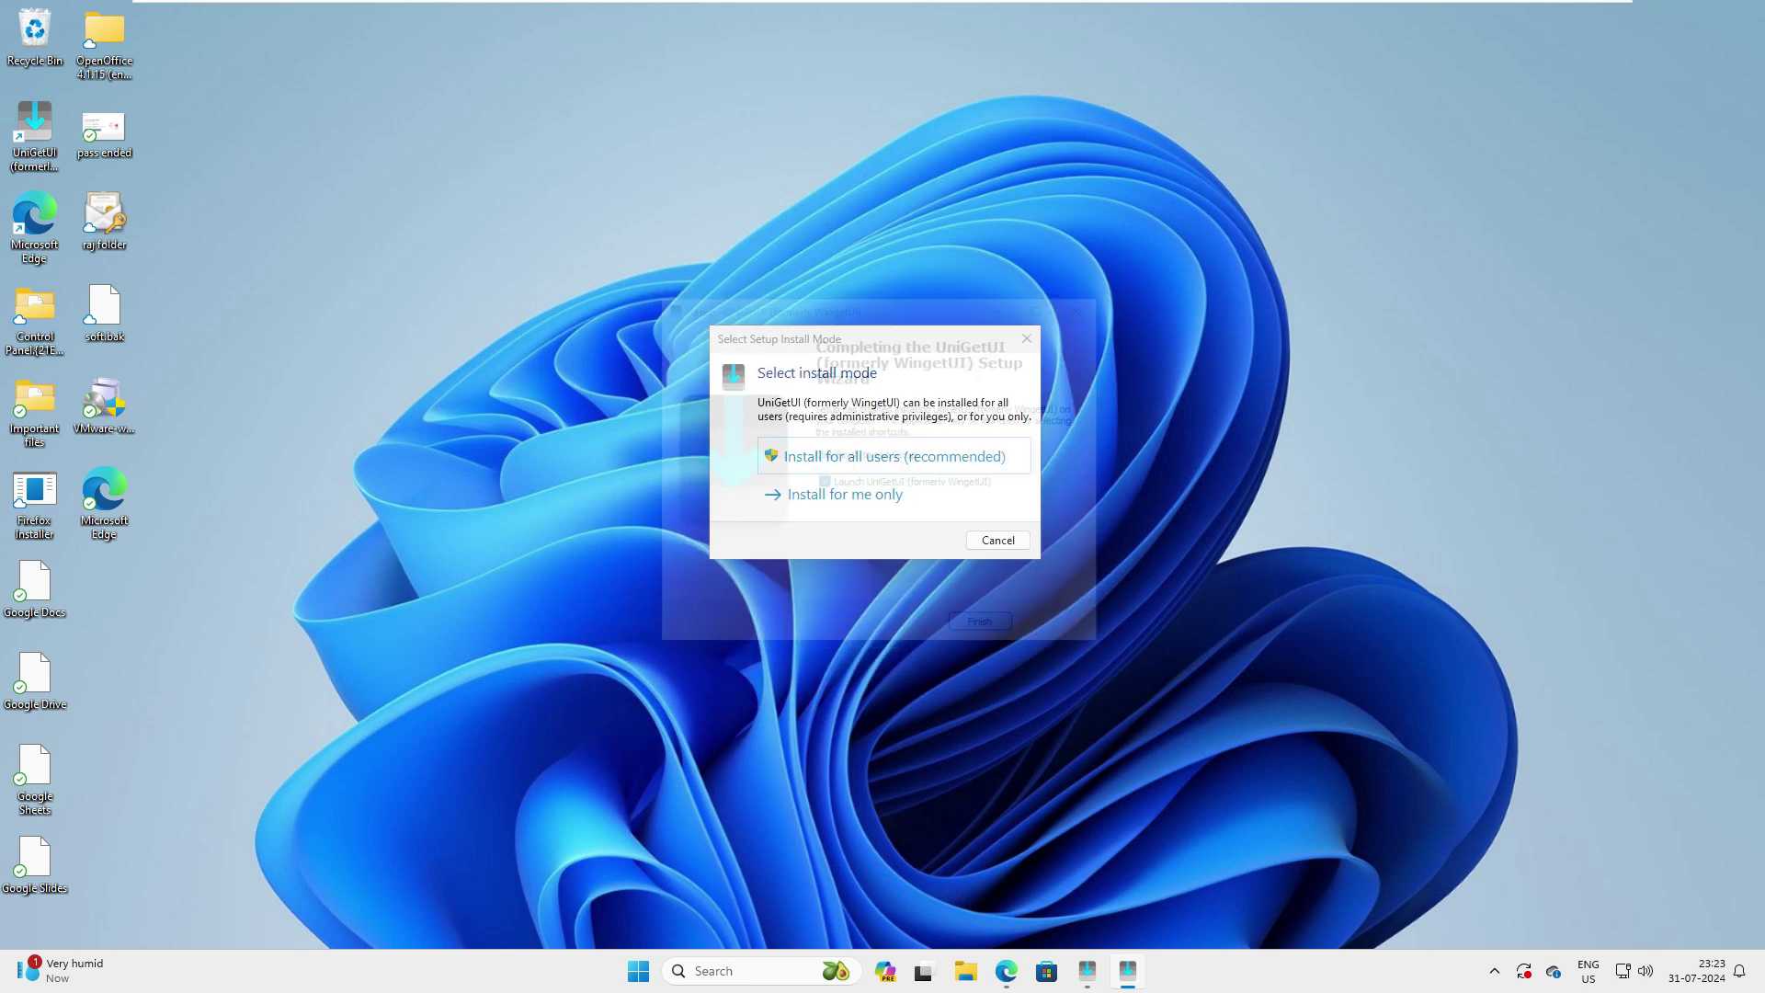
pyautogui.press('Return')
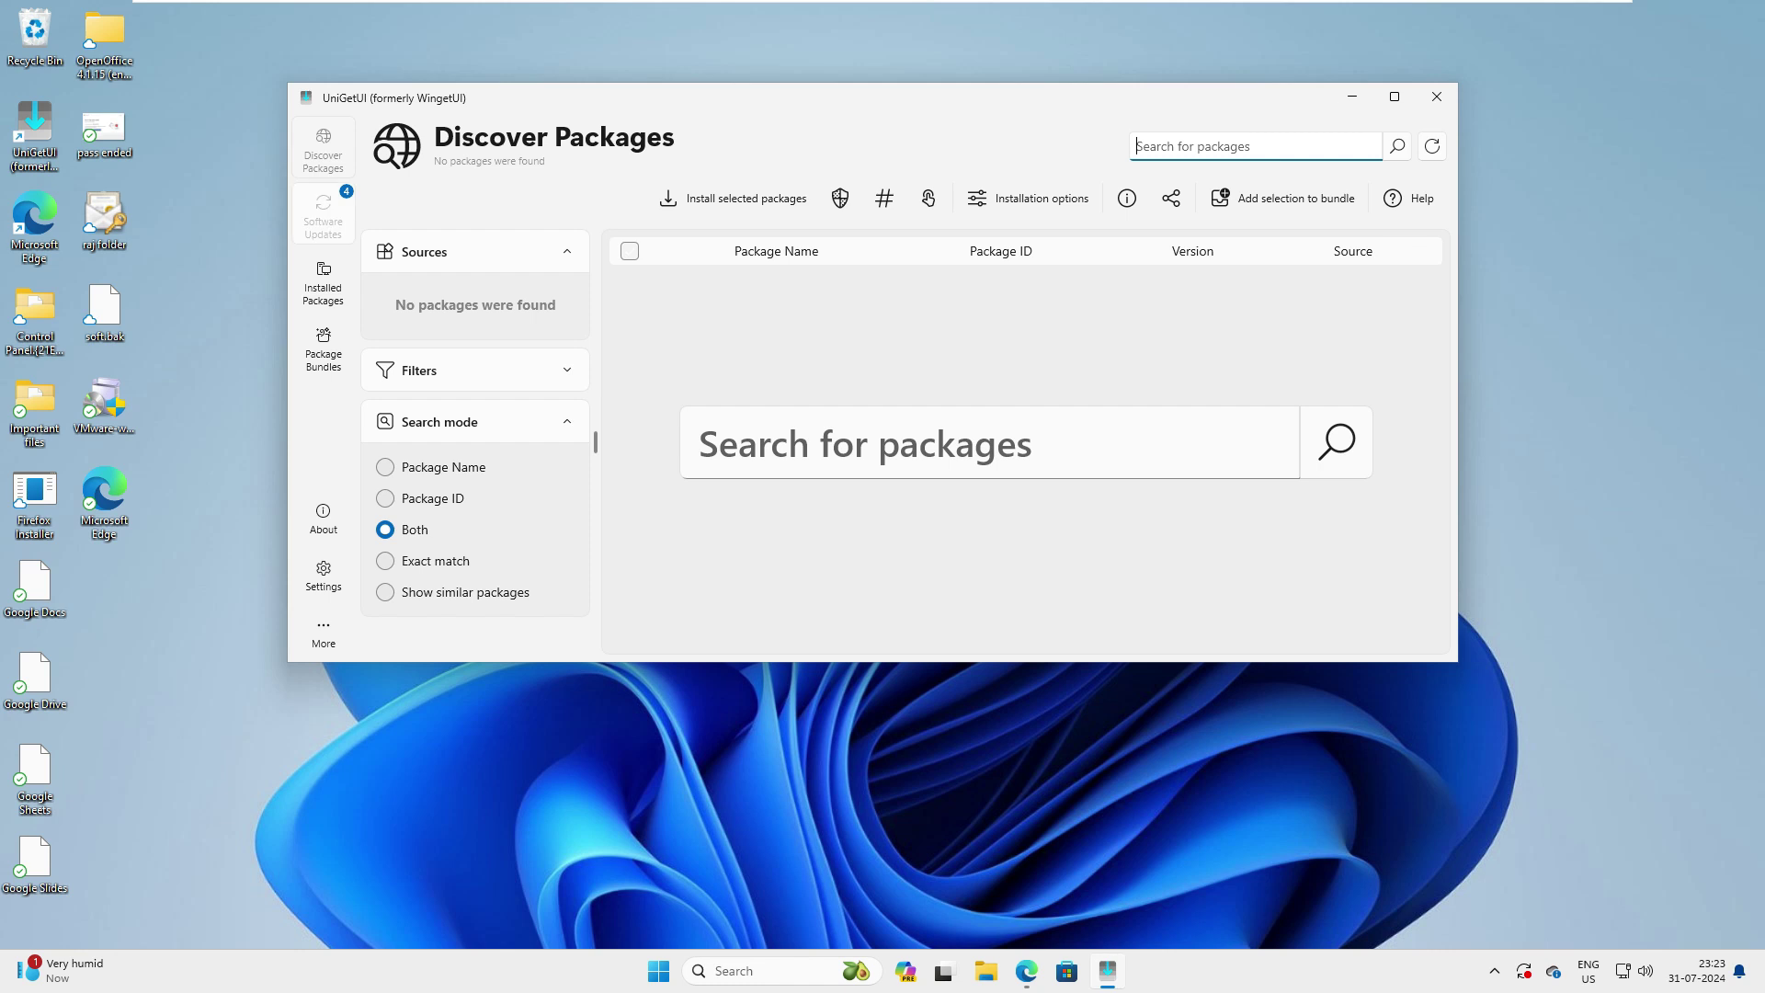
# Step: Look over the Software Updates, Installed Packages and Package Bundles pages, ending on Discover Packages
pyautogui.click(322, 216)
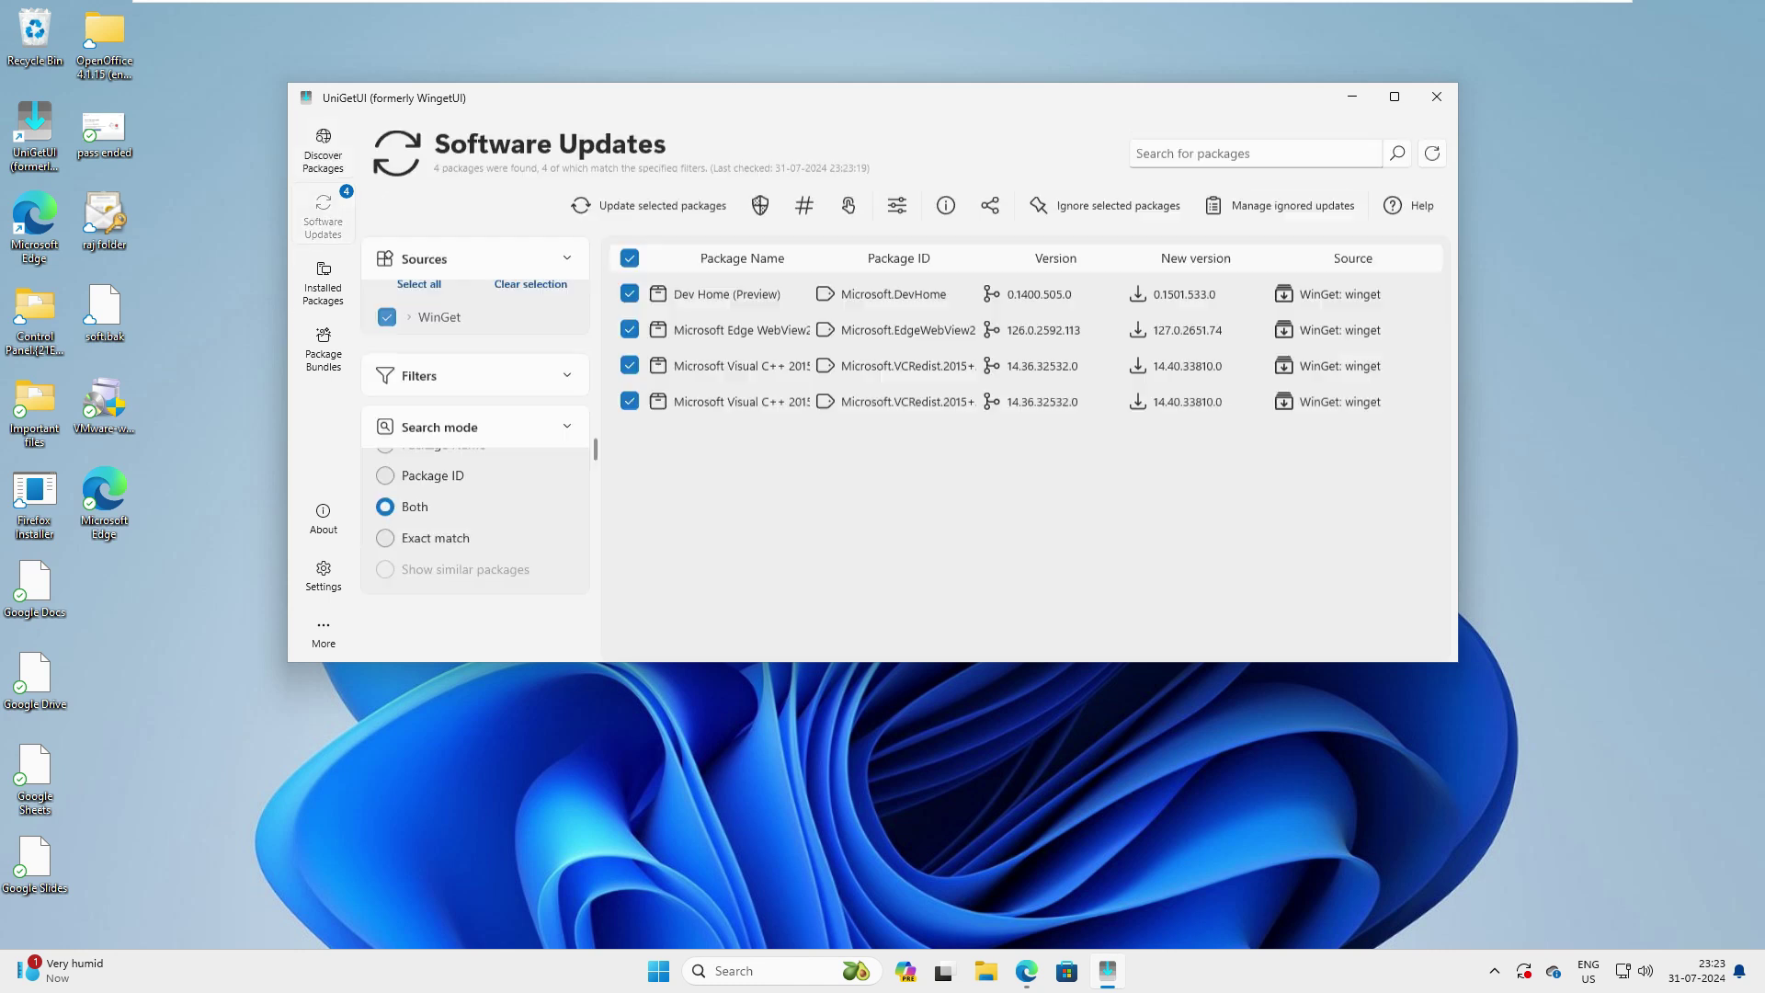
pyautogui.click(323, 282)
pyautogui.click(323, 285)
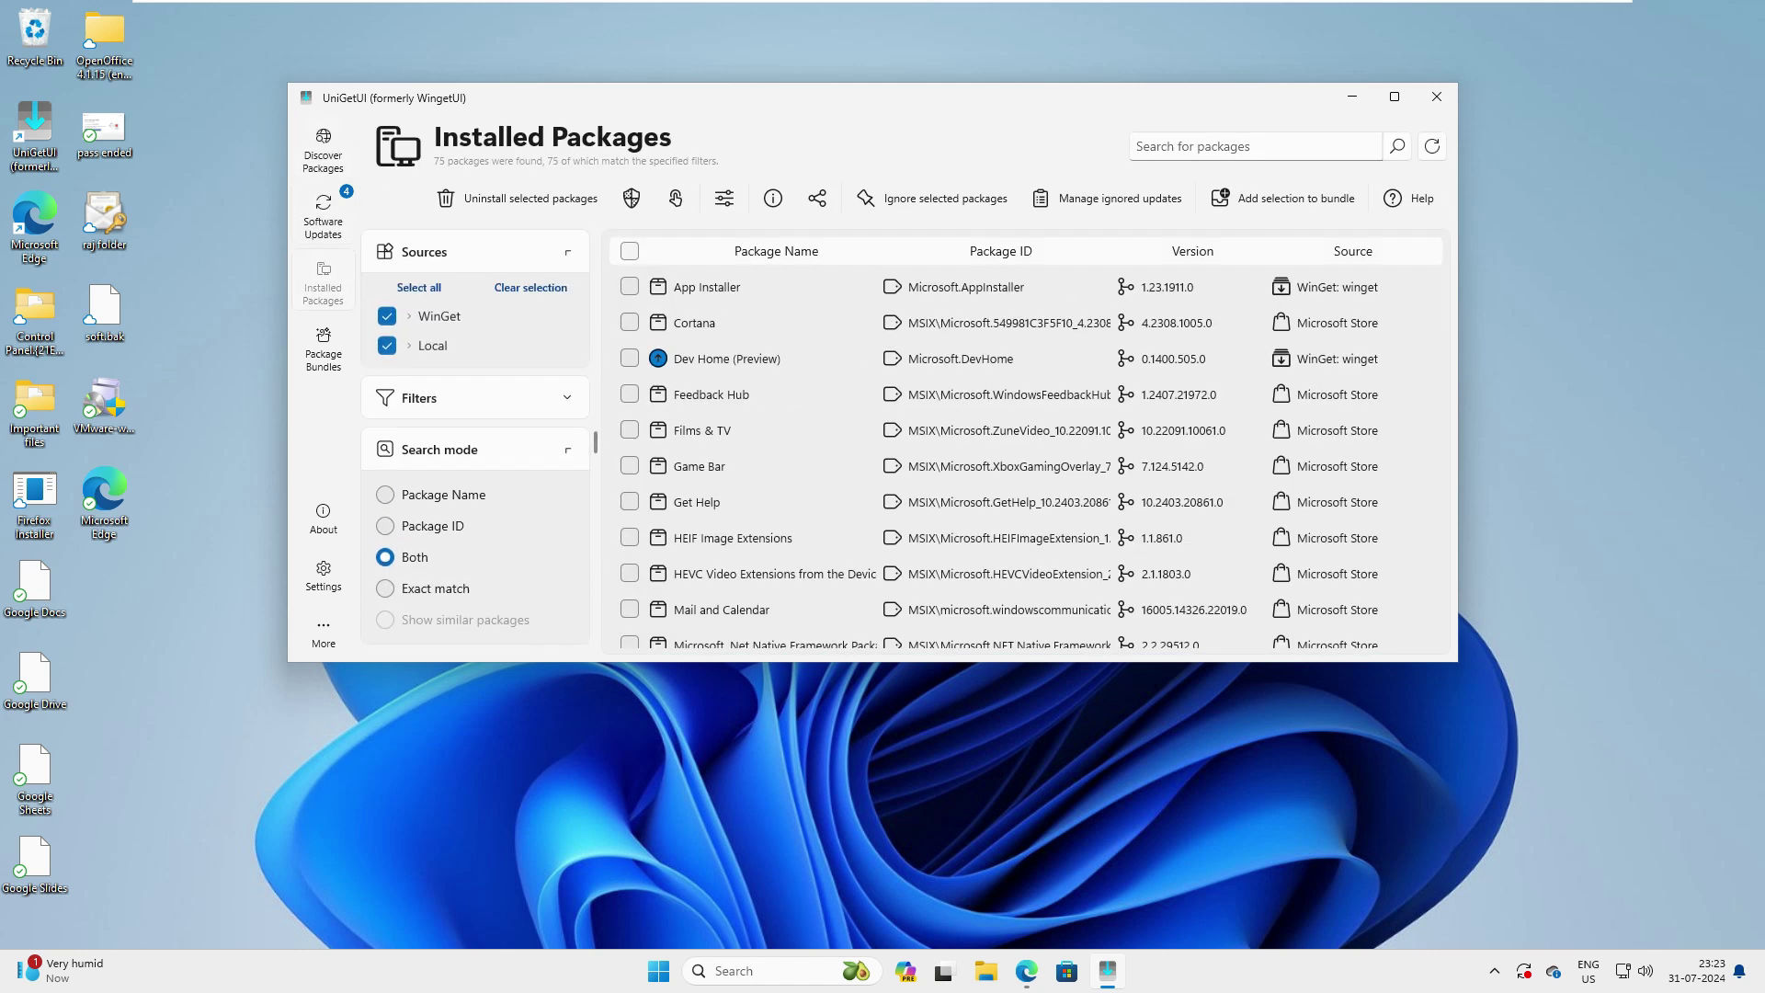
pyautogui.click(323, 350)
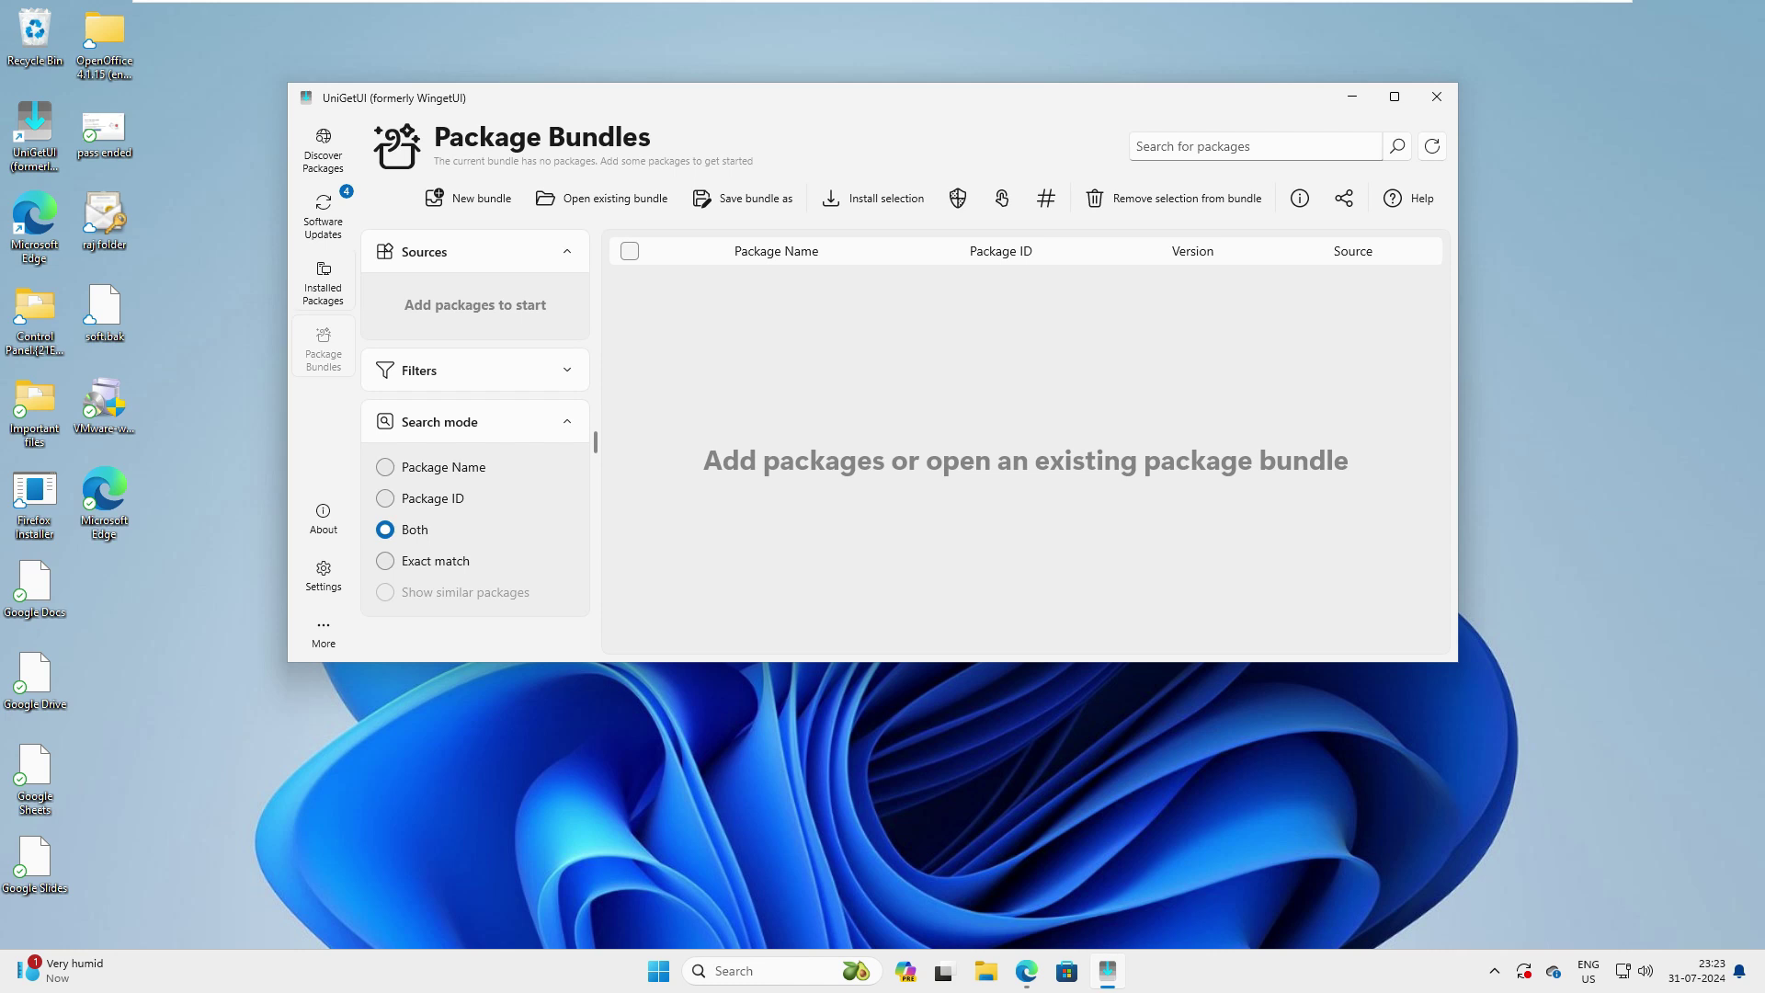
pyautogui.click(323, 150)
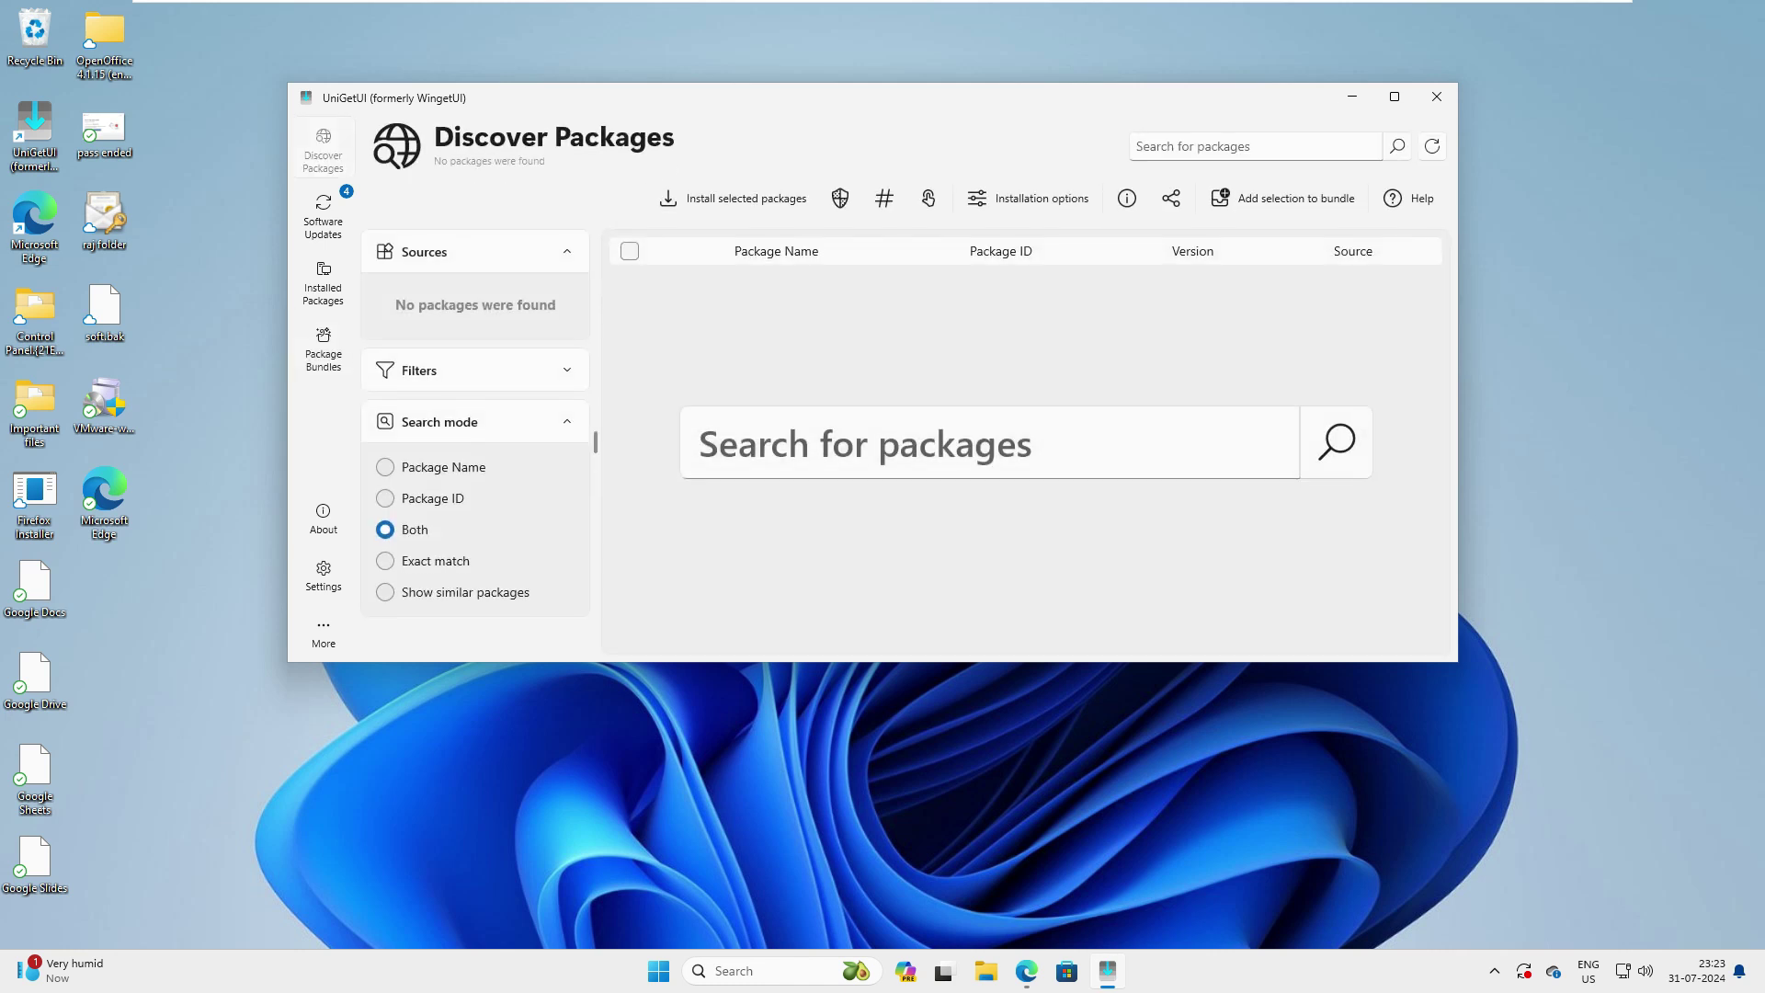
# Step: Review the available software updates and the installed packages list, including the actions offered for the News package
pyautogui.click(323, 216)
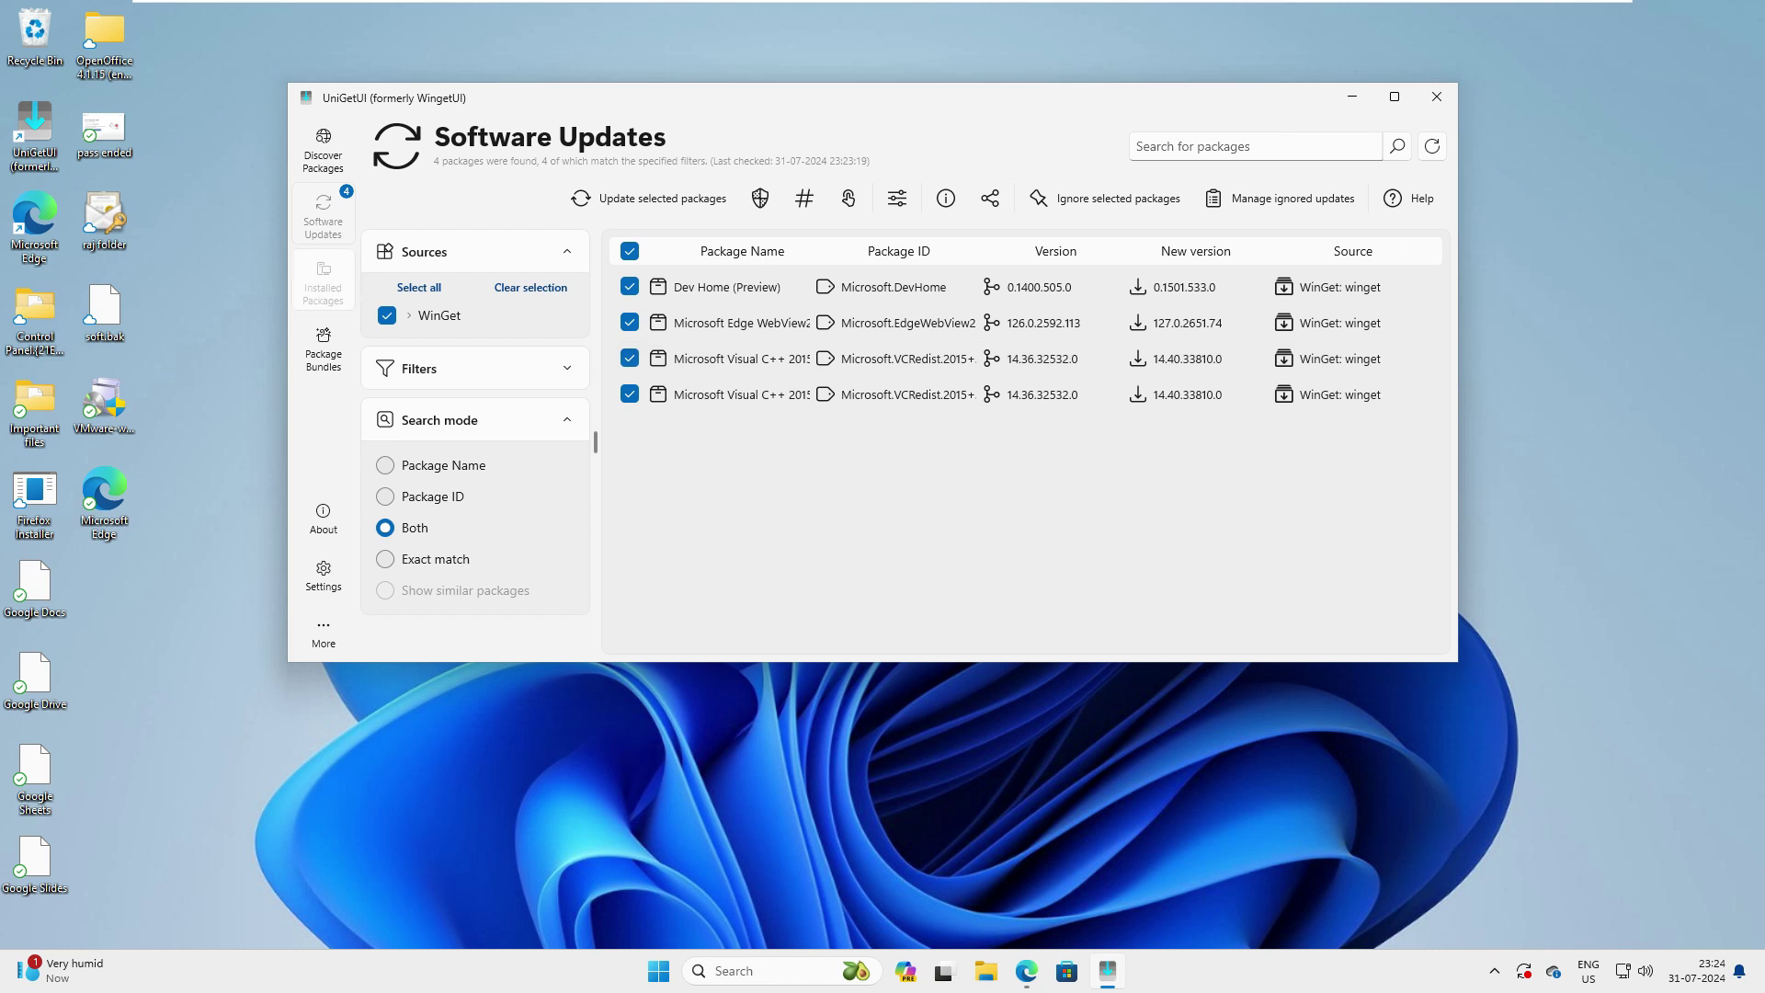
pyautogui.click(323, 284)
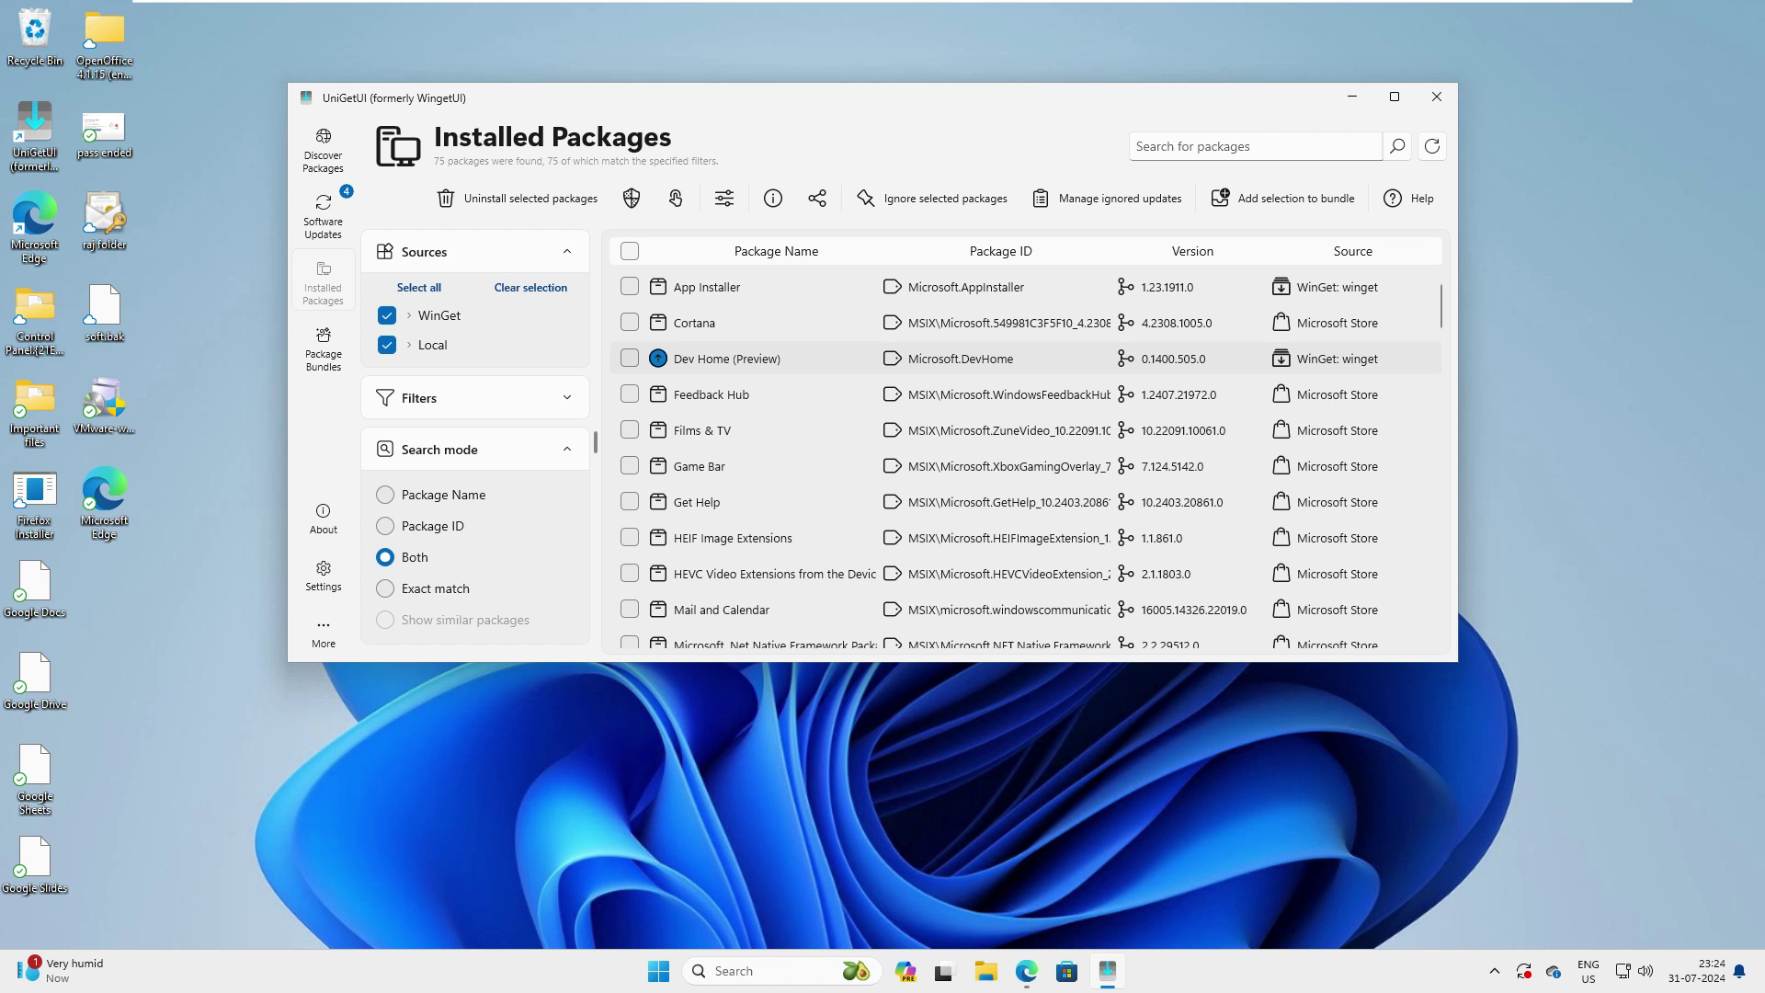
pyautogui.scroll(-7, 1025, 458)
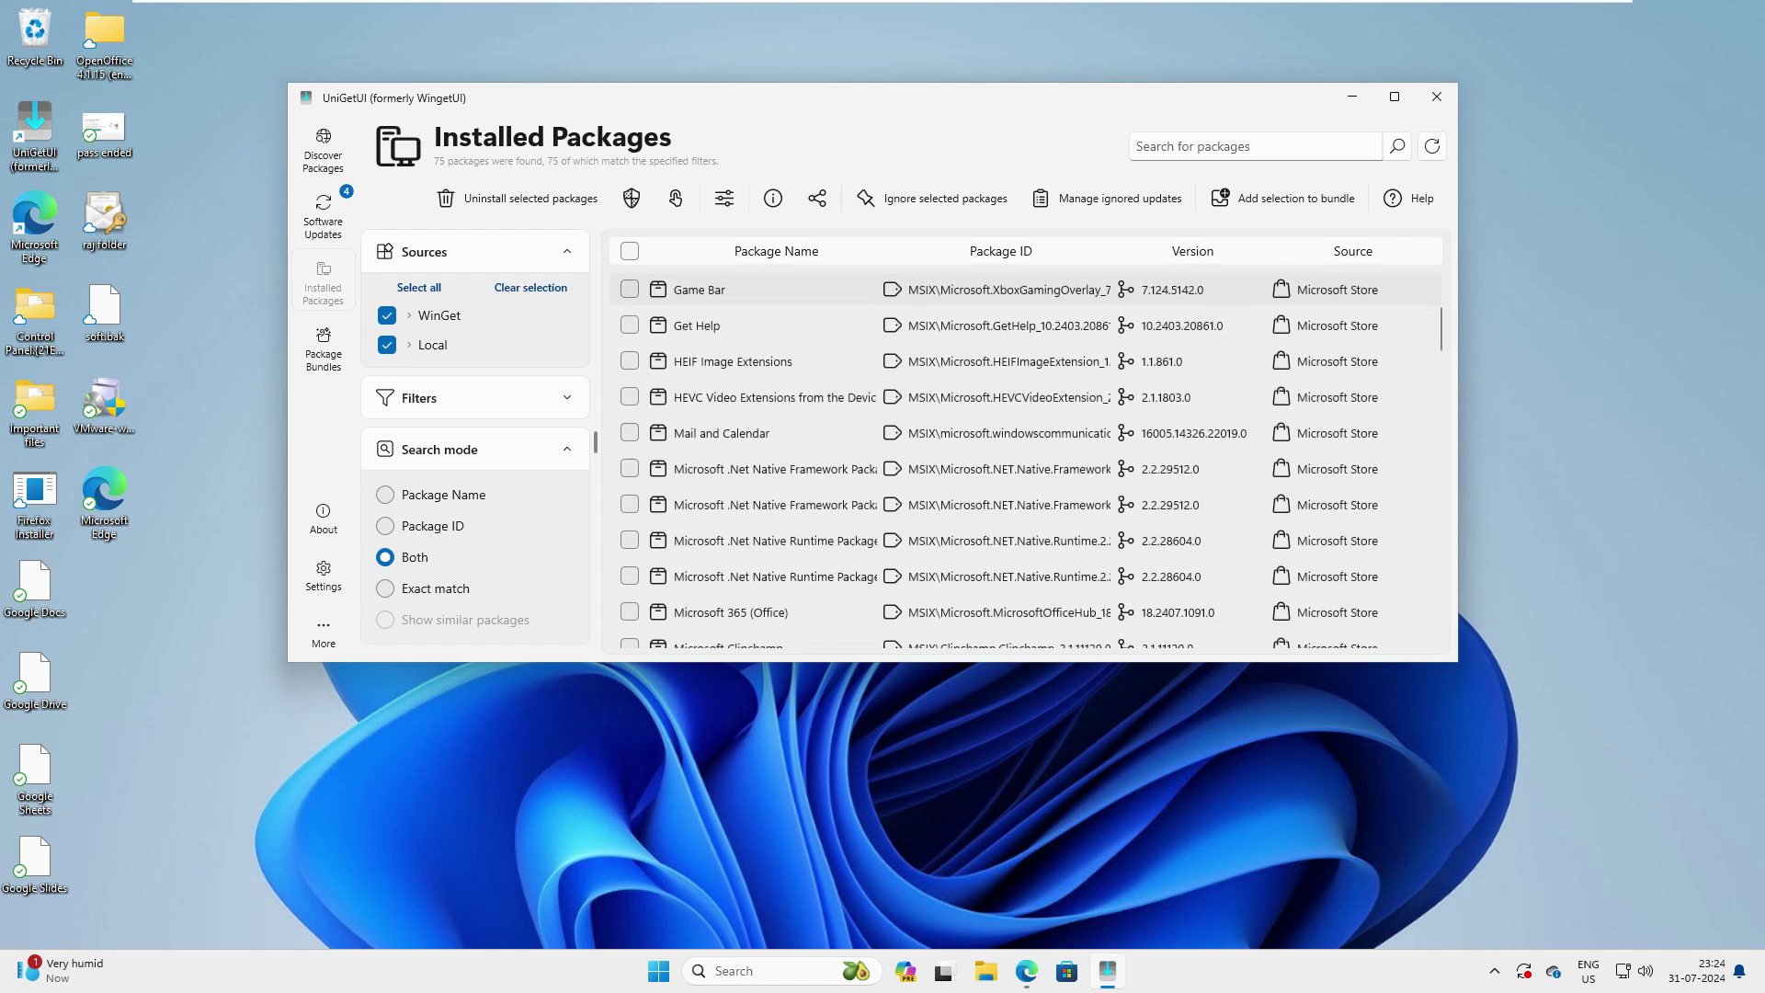
pyautogui.scroll(-10, 1025, 458)
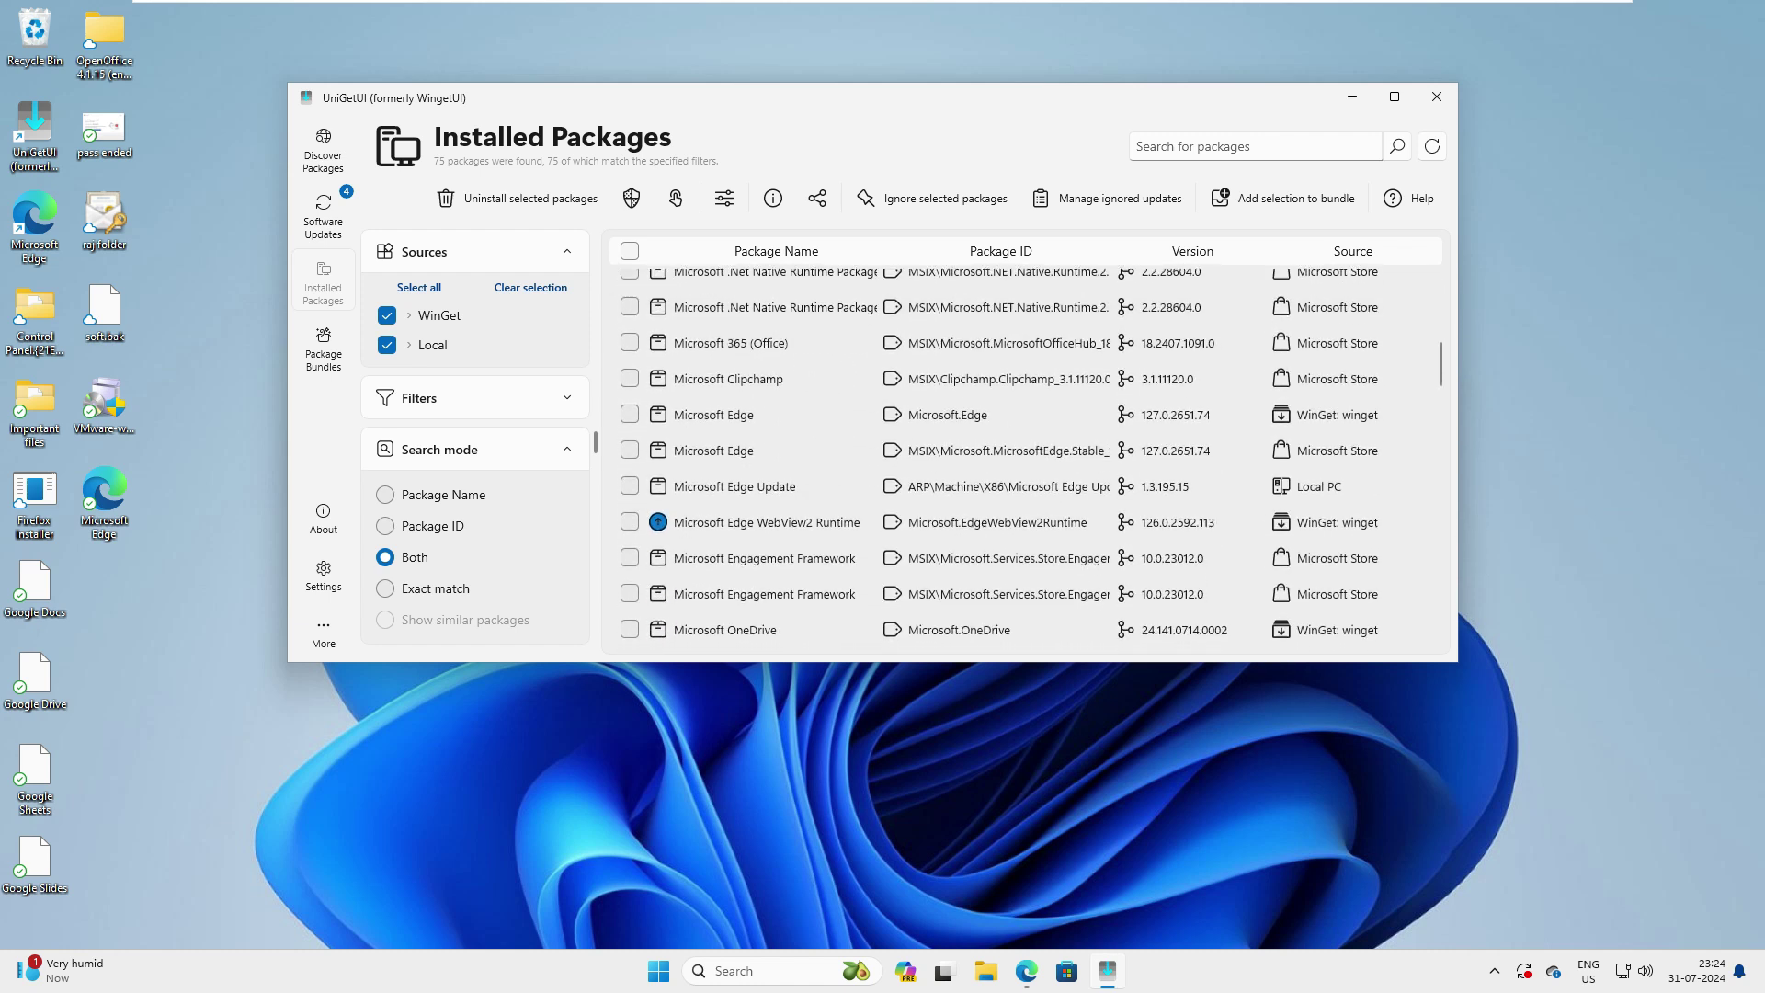
pyautogui.scroll(-8, 1025, 458)
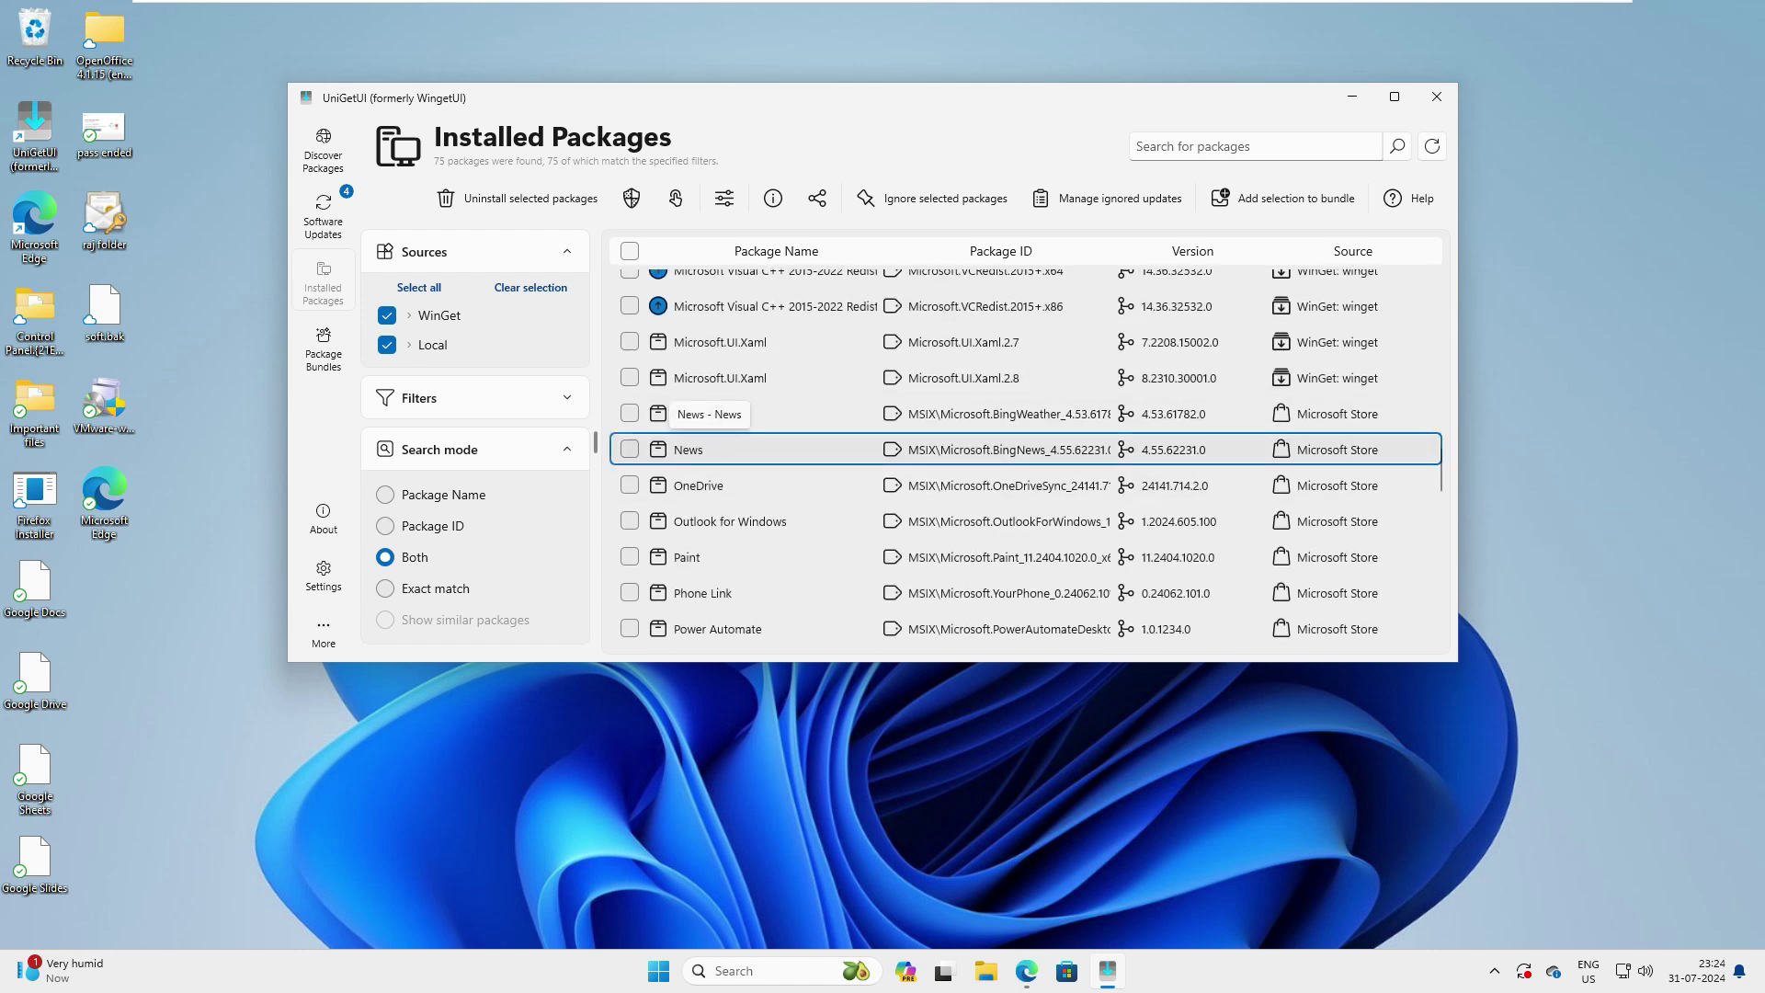
pyautogui.rightClick(709, 449)
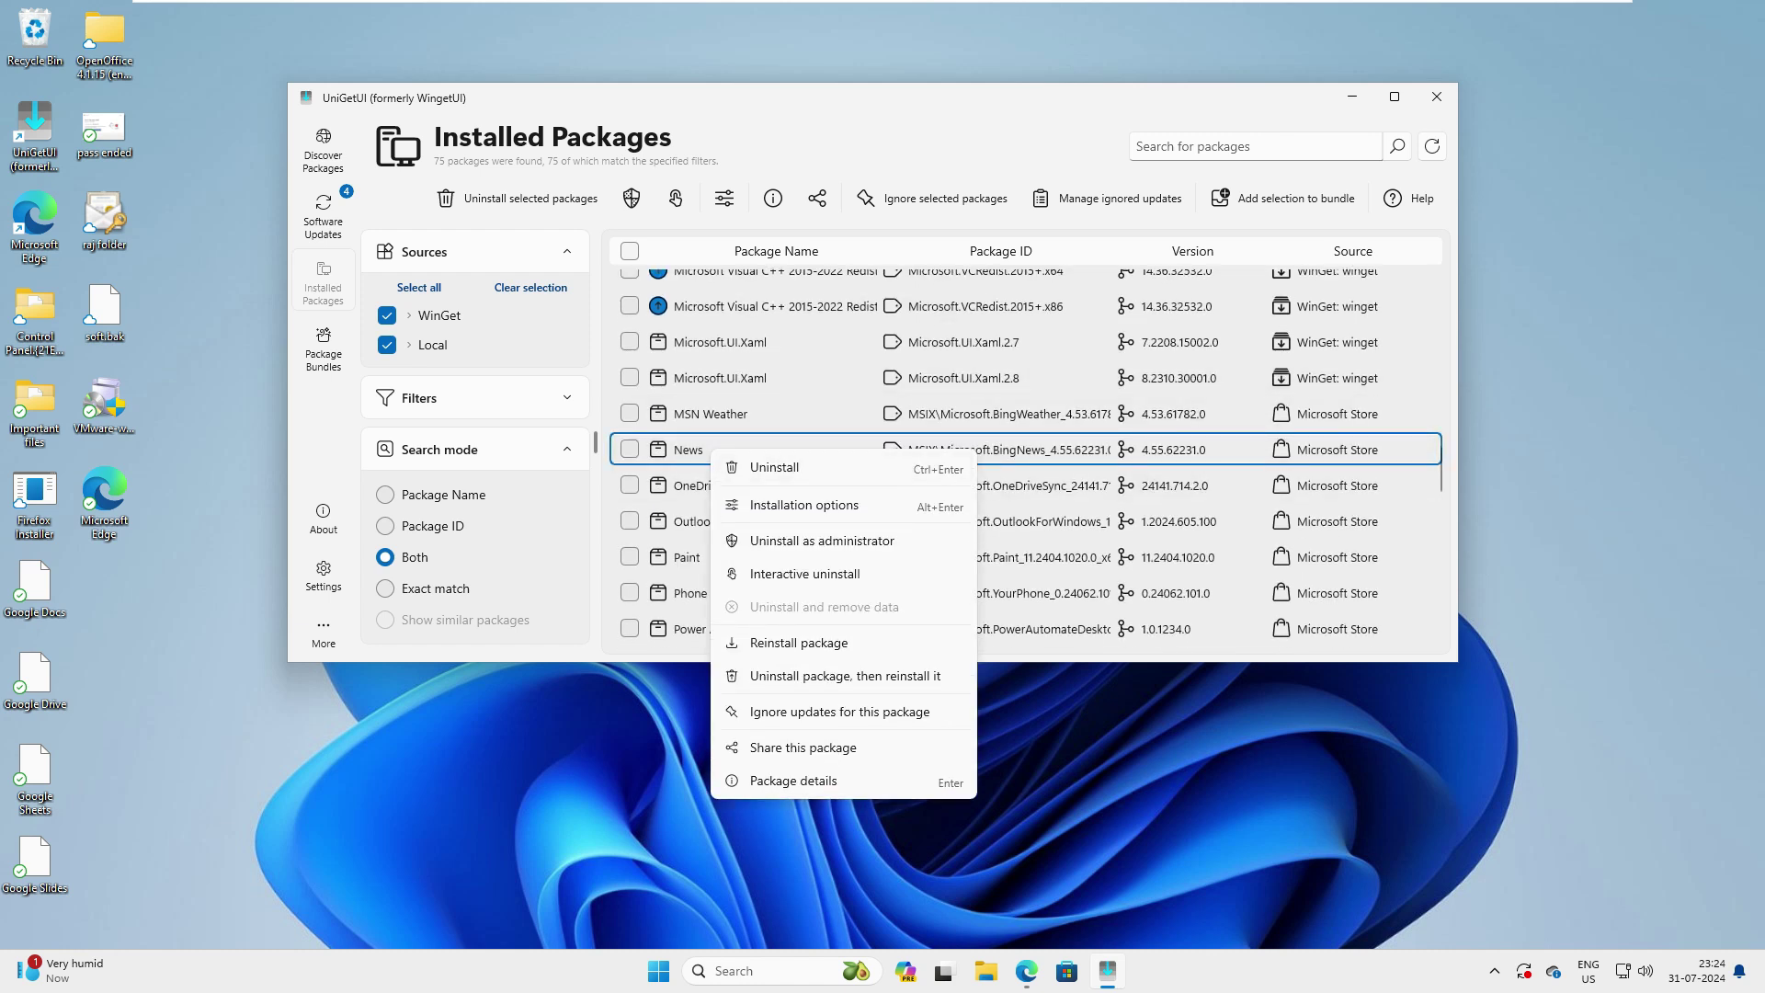
pyautogui.press('Escape')
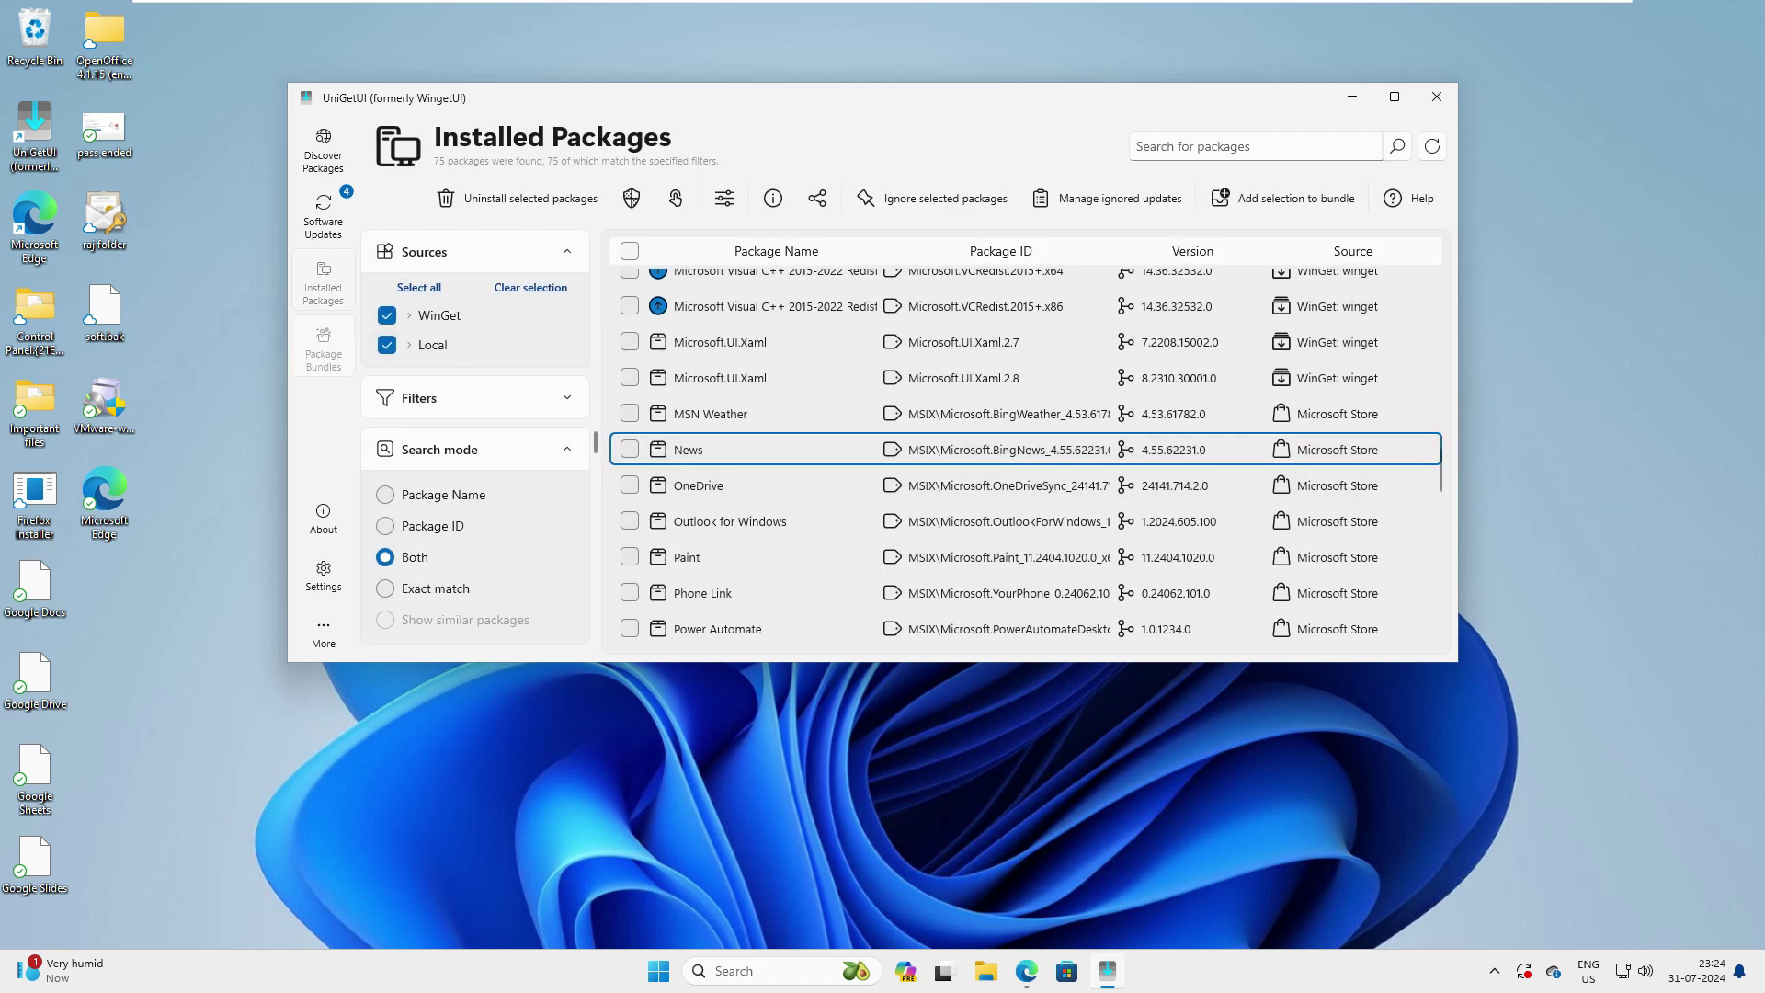
# Step: View the Package Bundles page and return to Discover Packages
pyautogui.click(323, 349)
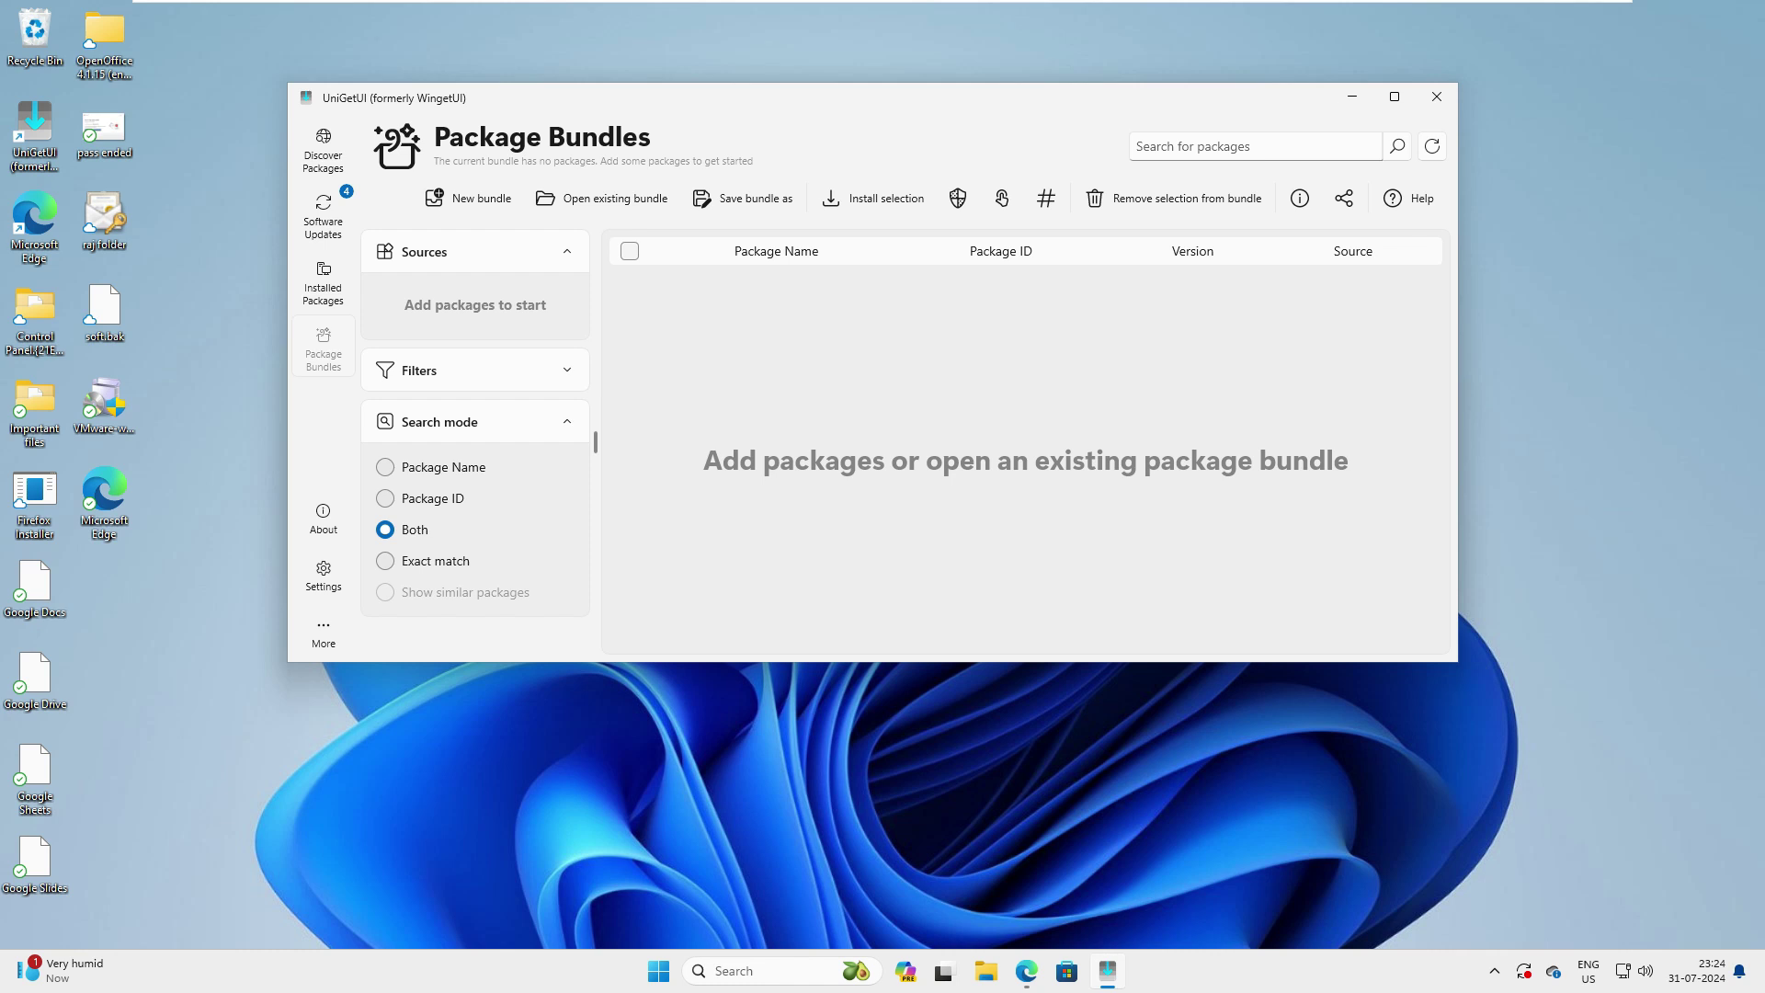
pyautogui.click(324, 152)
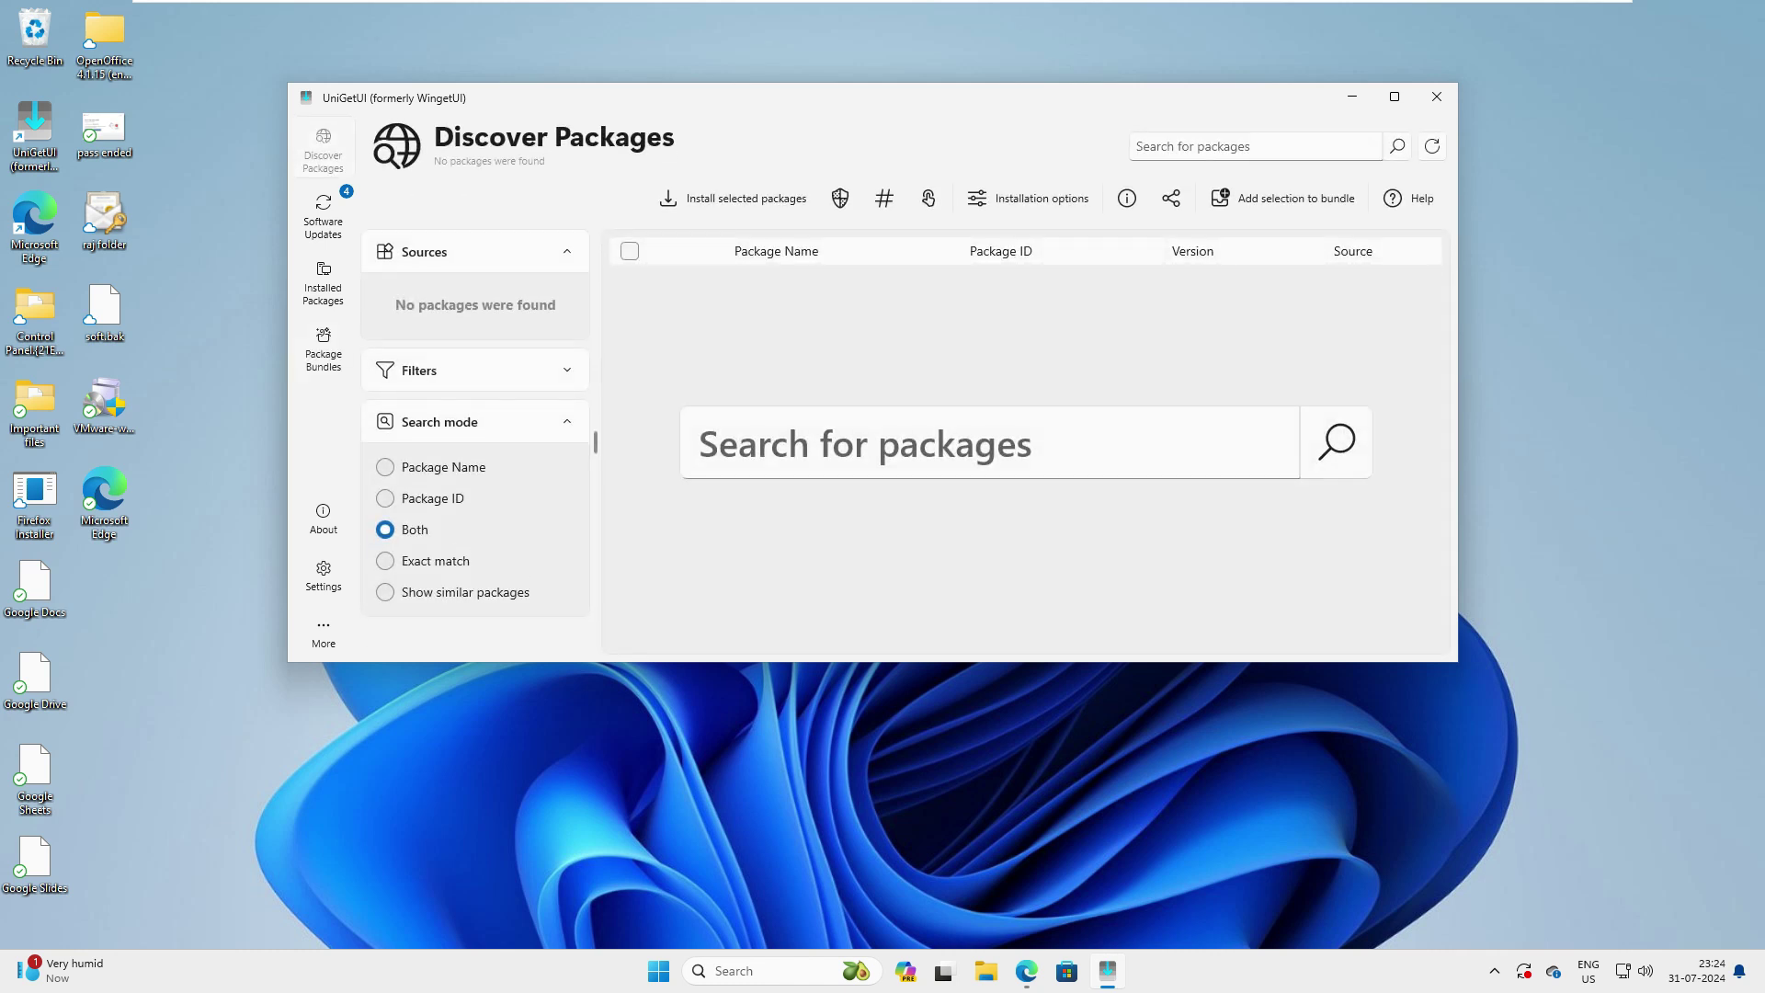
# Step: Switch to Microsoft Edge and open WinZip's official download page from the search results for "download winzip"
pyautogui.moveTo(1026, 971)
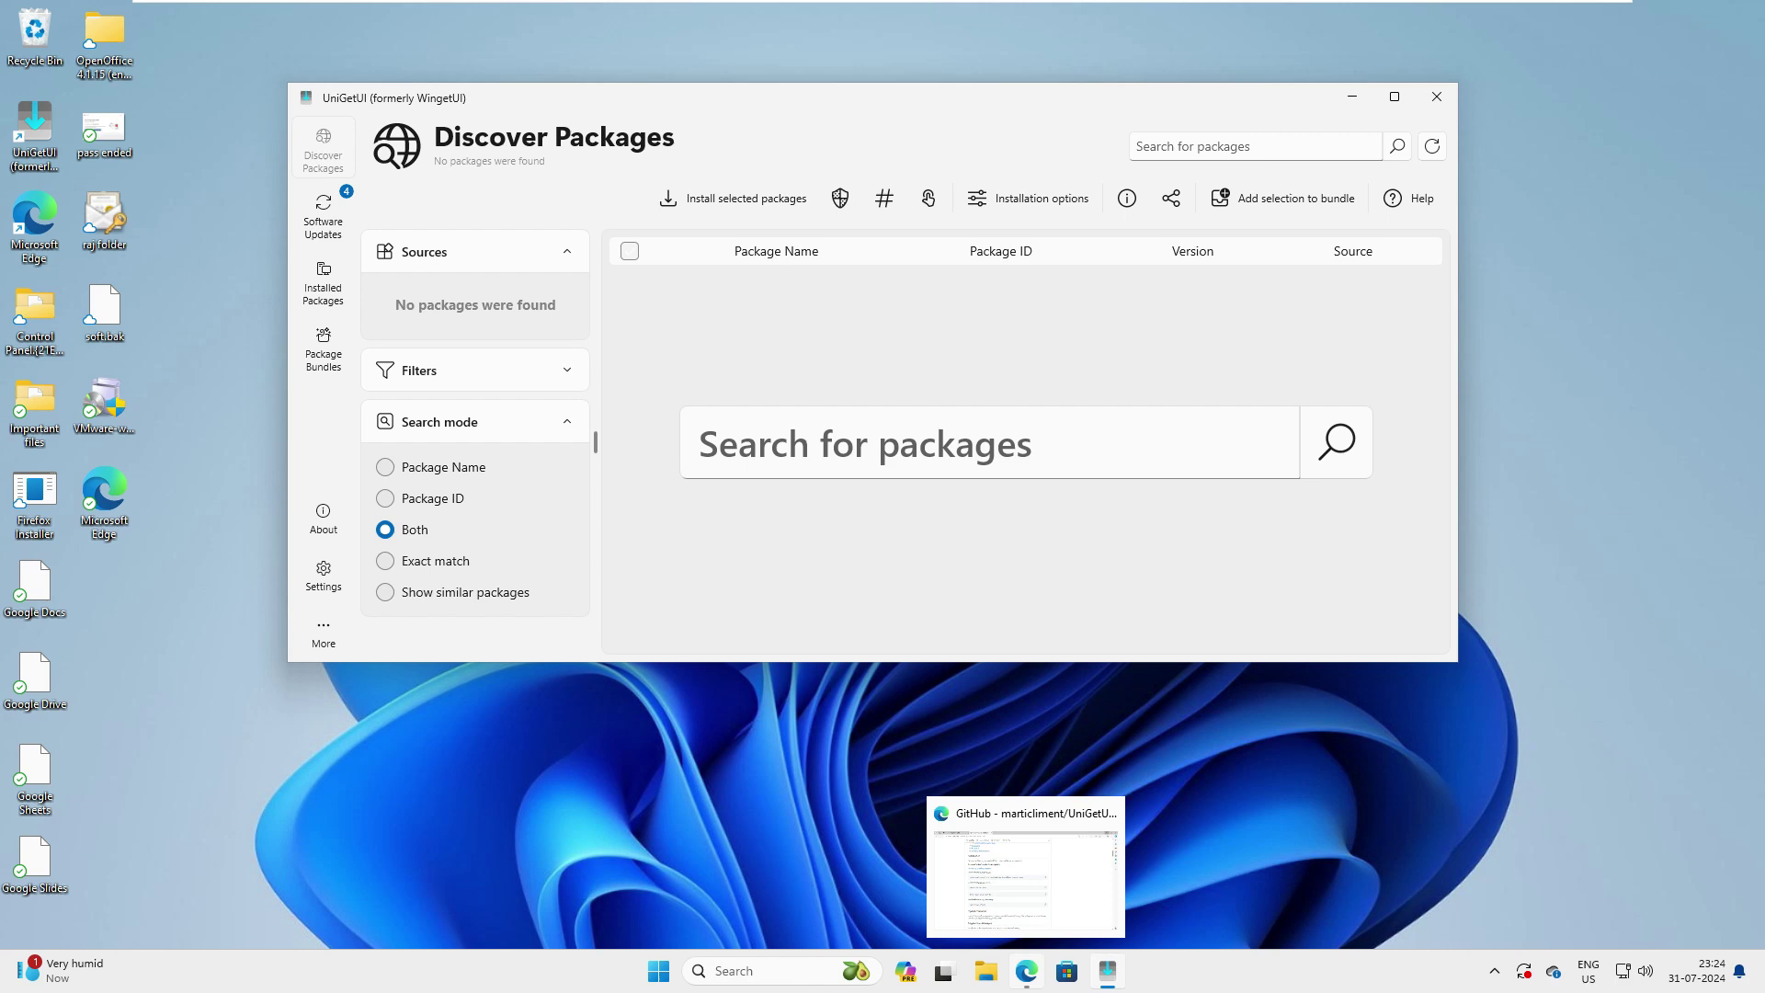
pyautogui.click(1025, 878)
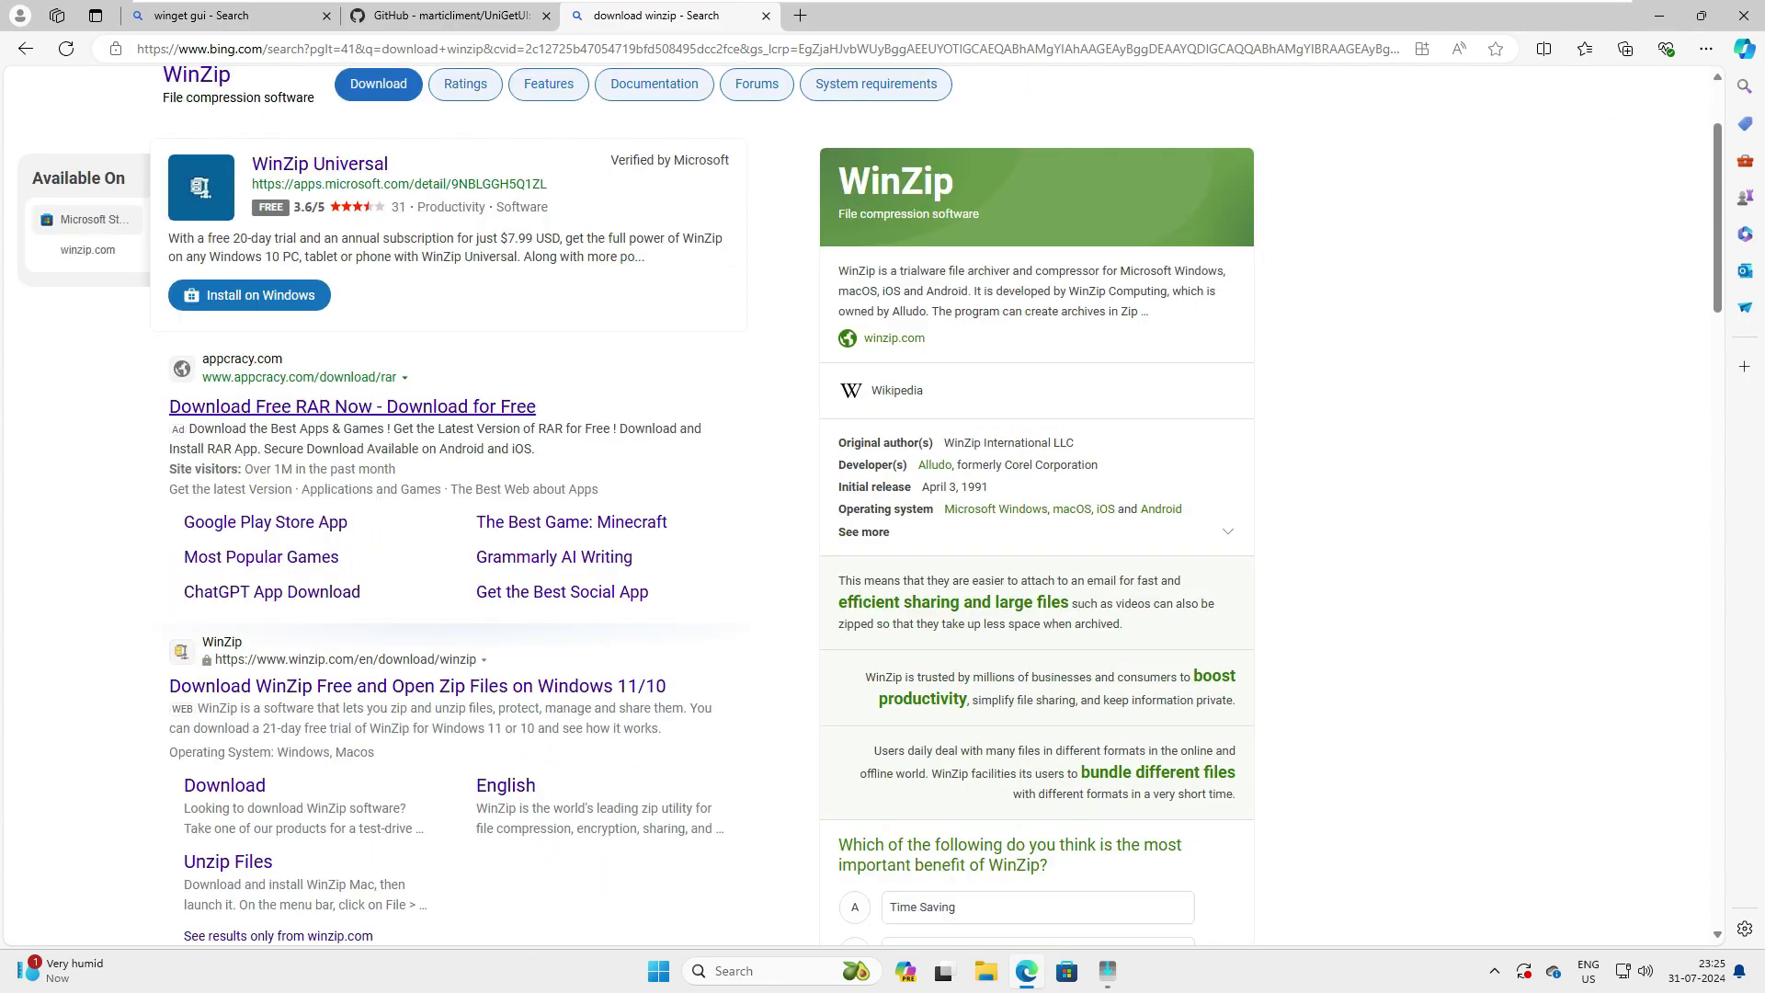
pyautogui.scroll(-2, 413, 551)
pyautogui.click(414, 488)
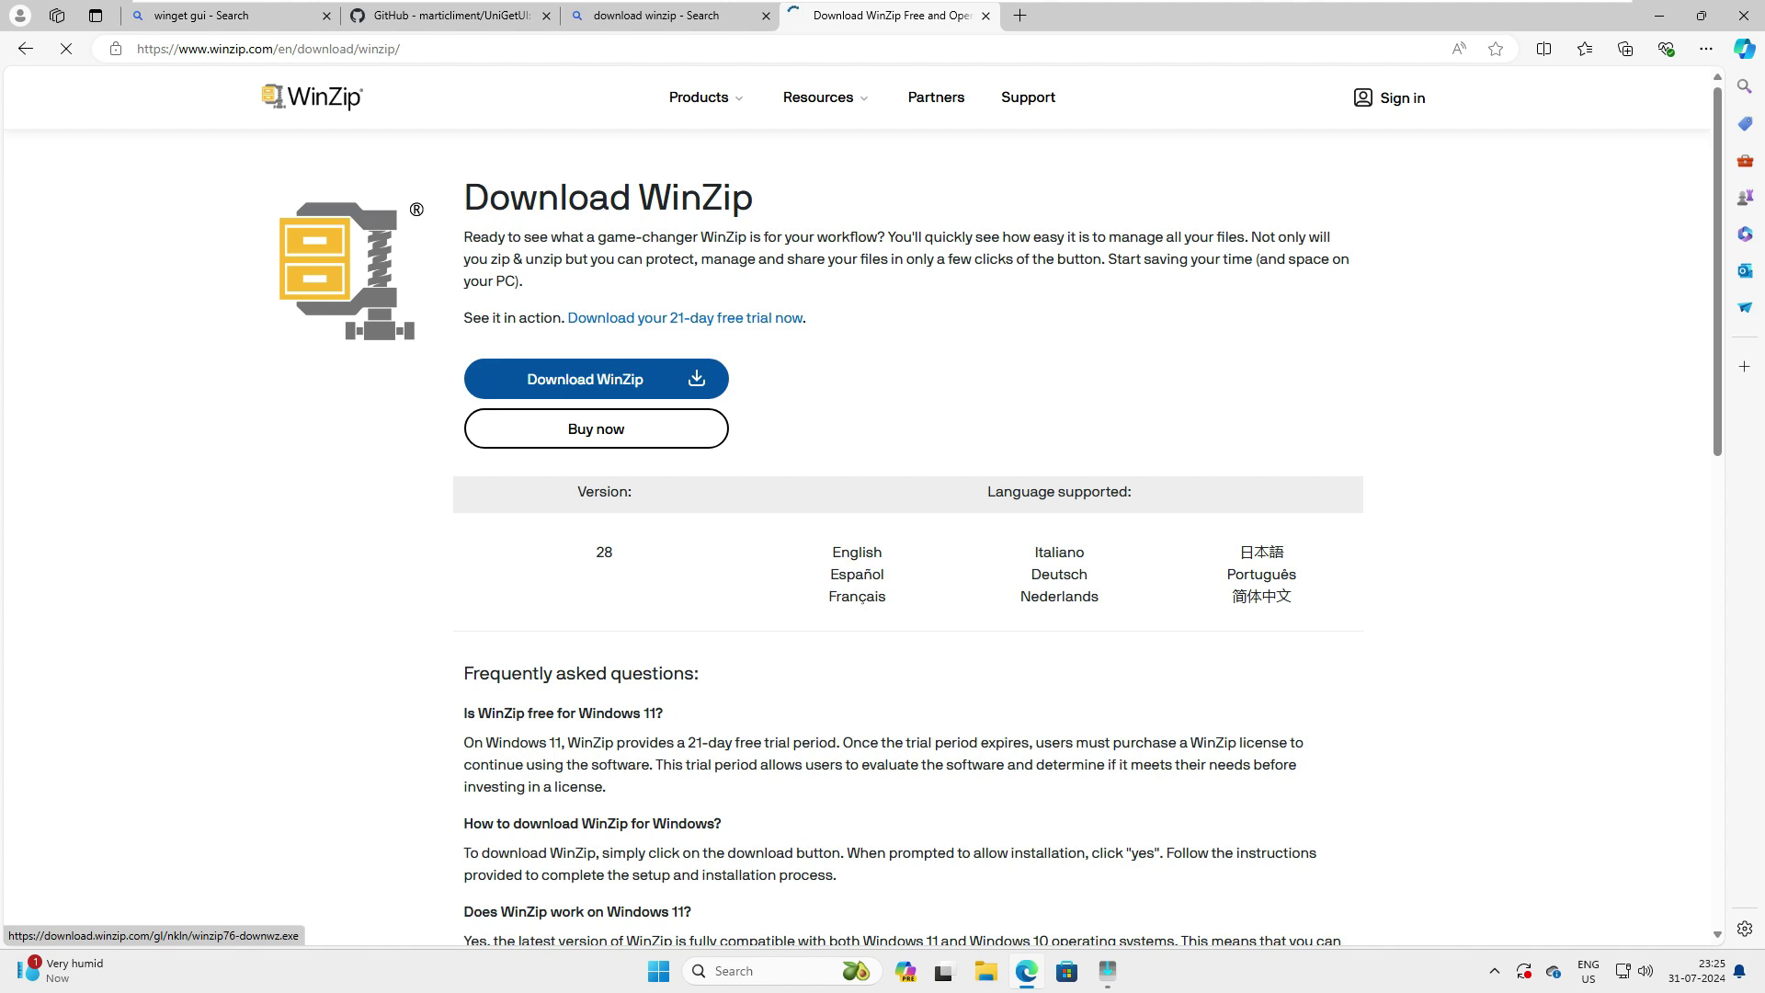
# Step: Download the WinZip installer from the website and dismiss the installation instructions overlay
pyautogui.click(596, 379)
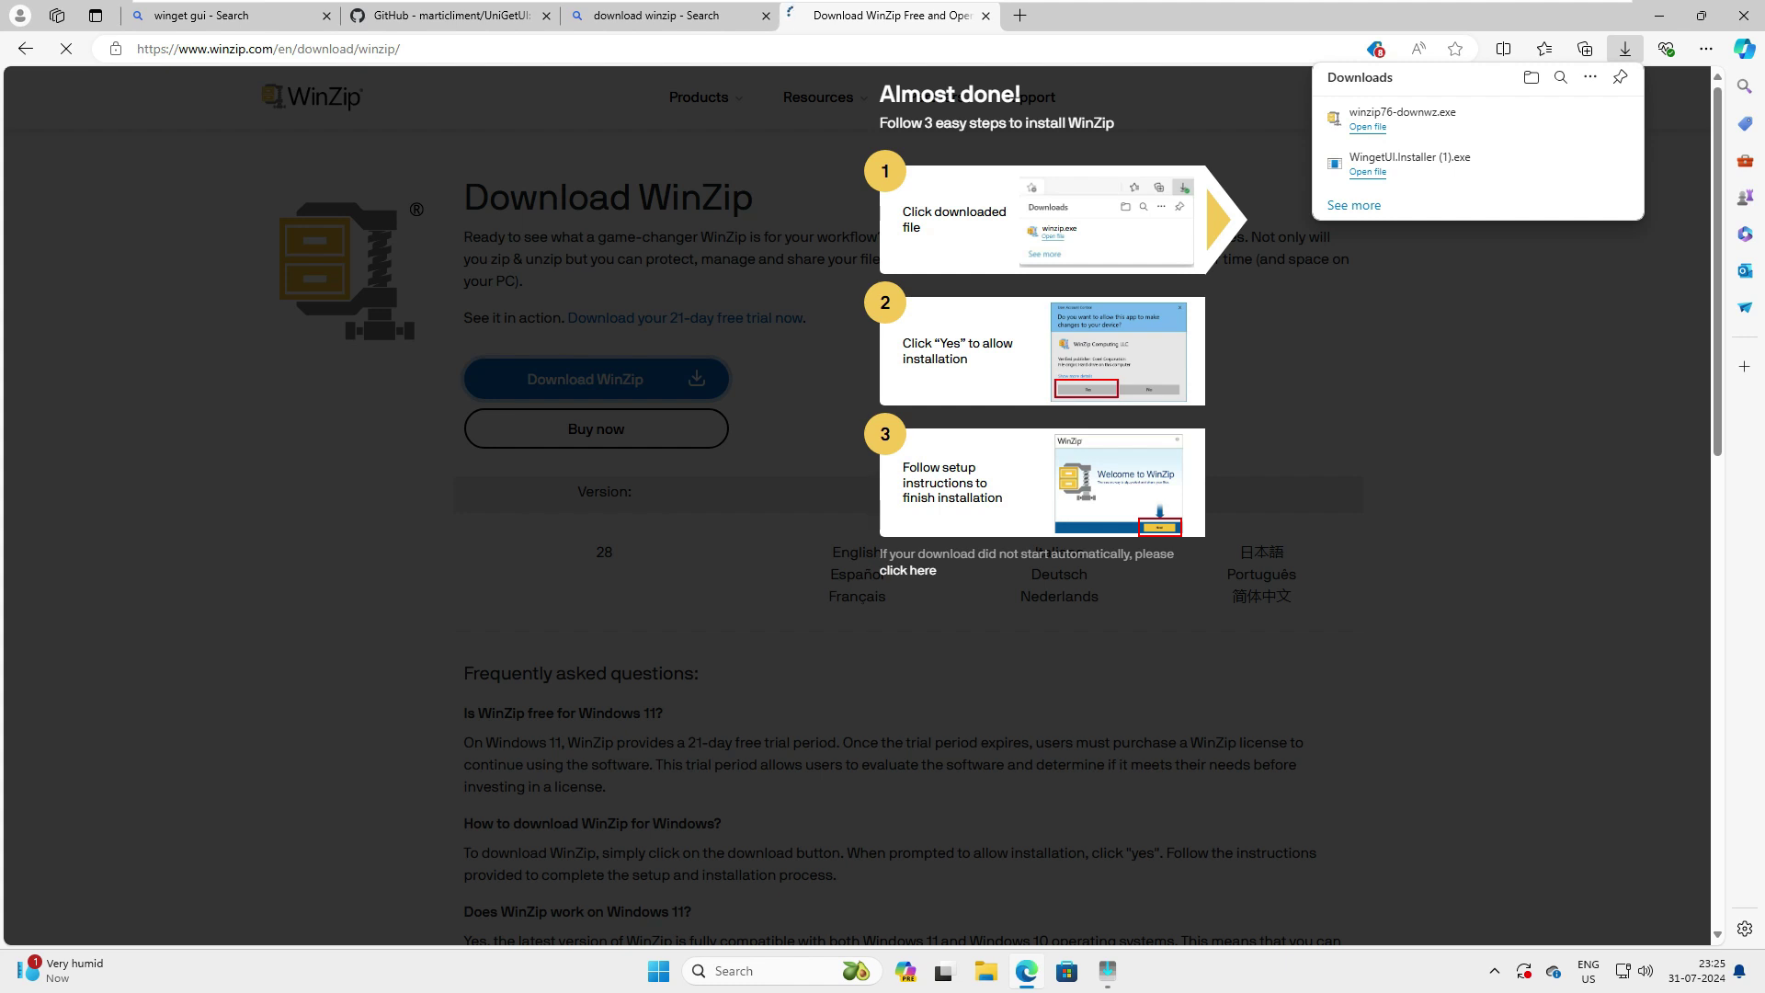
pyautogui.click(735, 552)
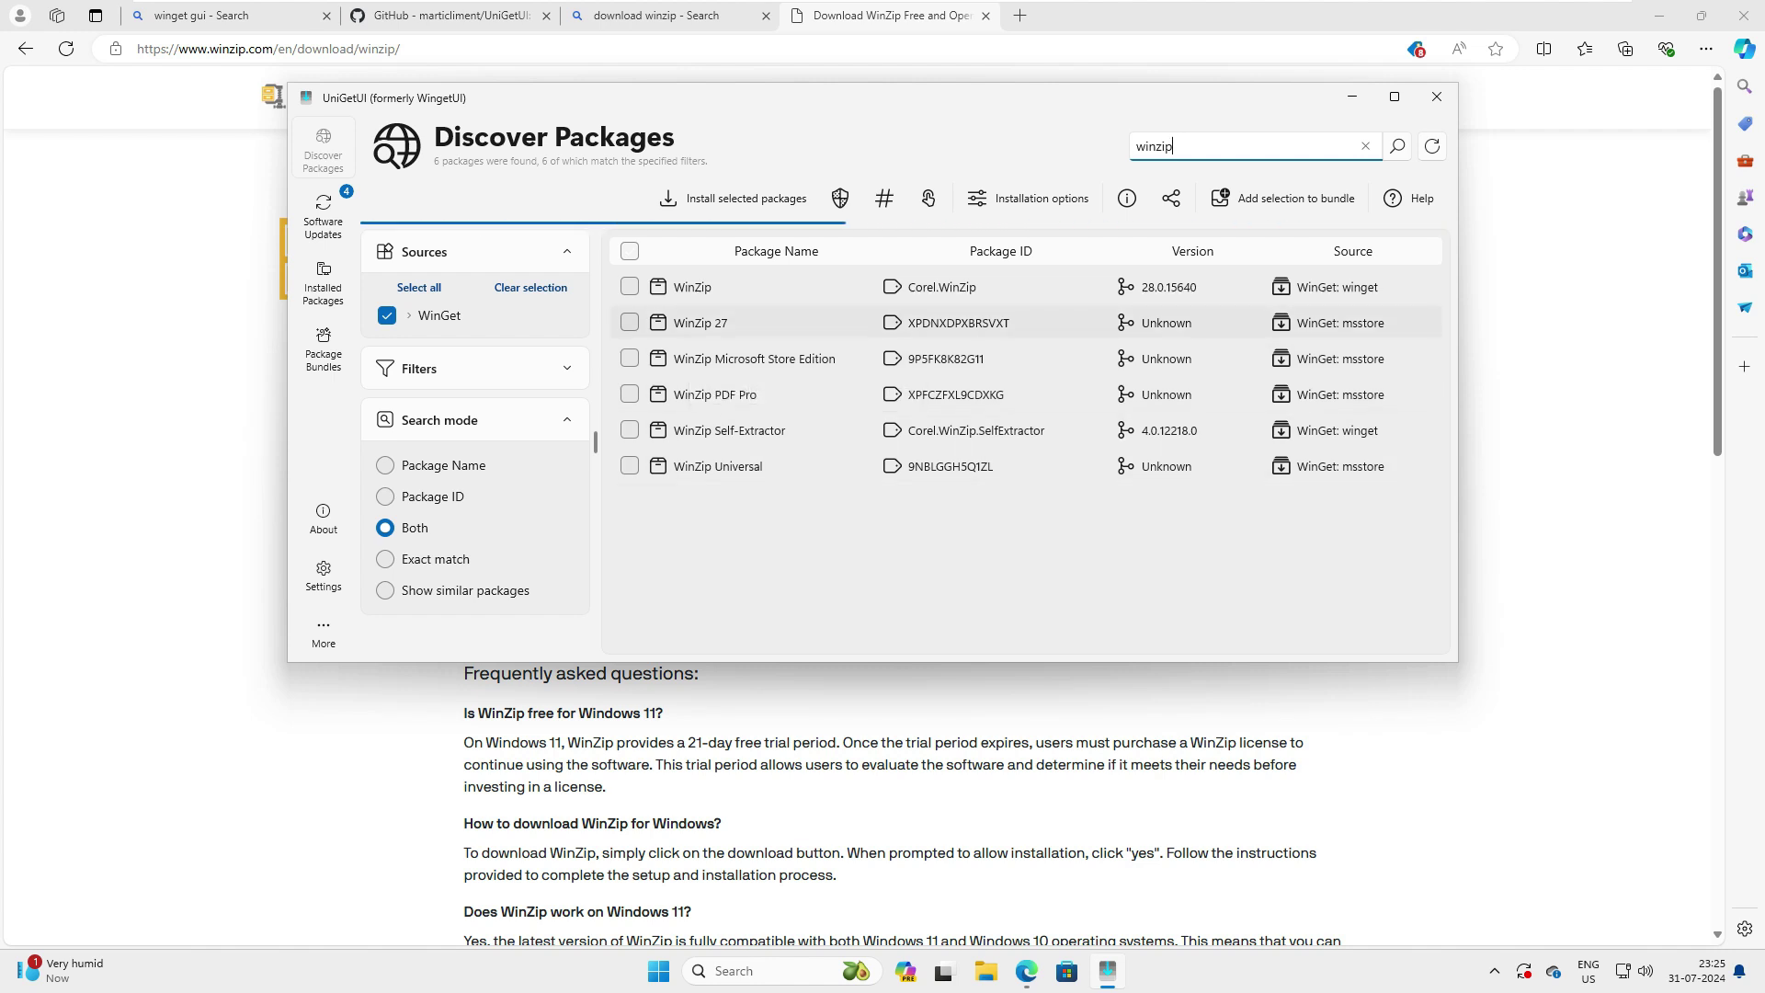
# Step: Switch to UniGetUI and look through the WinZip packages in the "winzip" search results
pyautogui.click(754, 287)
pyautogui.click(753, 322)
pyautogui.click(754, 358)
pyautogui.press('Down')
pyautogui.press('Down')
pyautogui.press('Down')
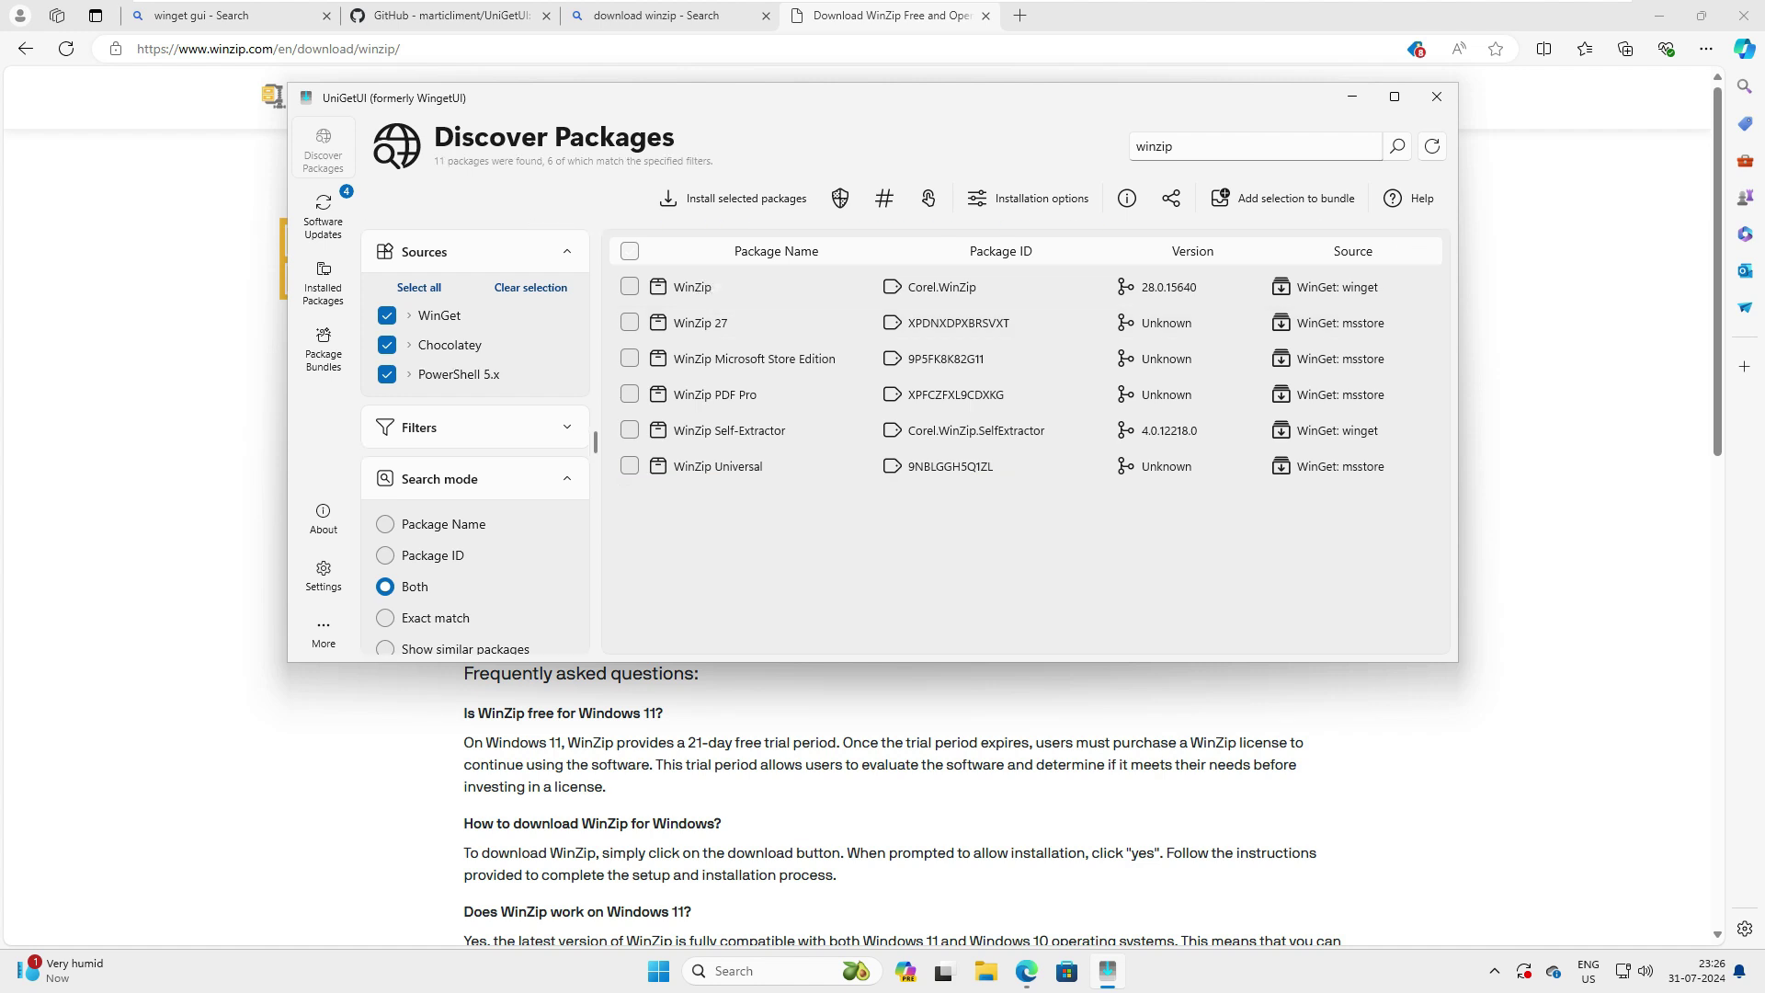
# Step: Review the WinZip package details from the winget source, including publisher, installer URL and SHA256 hash, and close them
pyautogui.rightClick(699, 288)
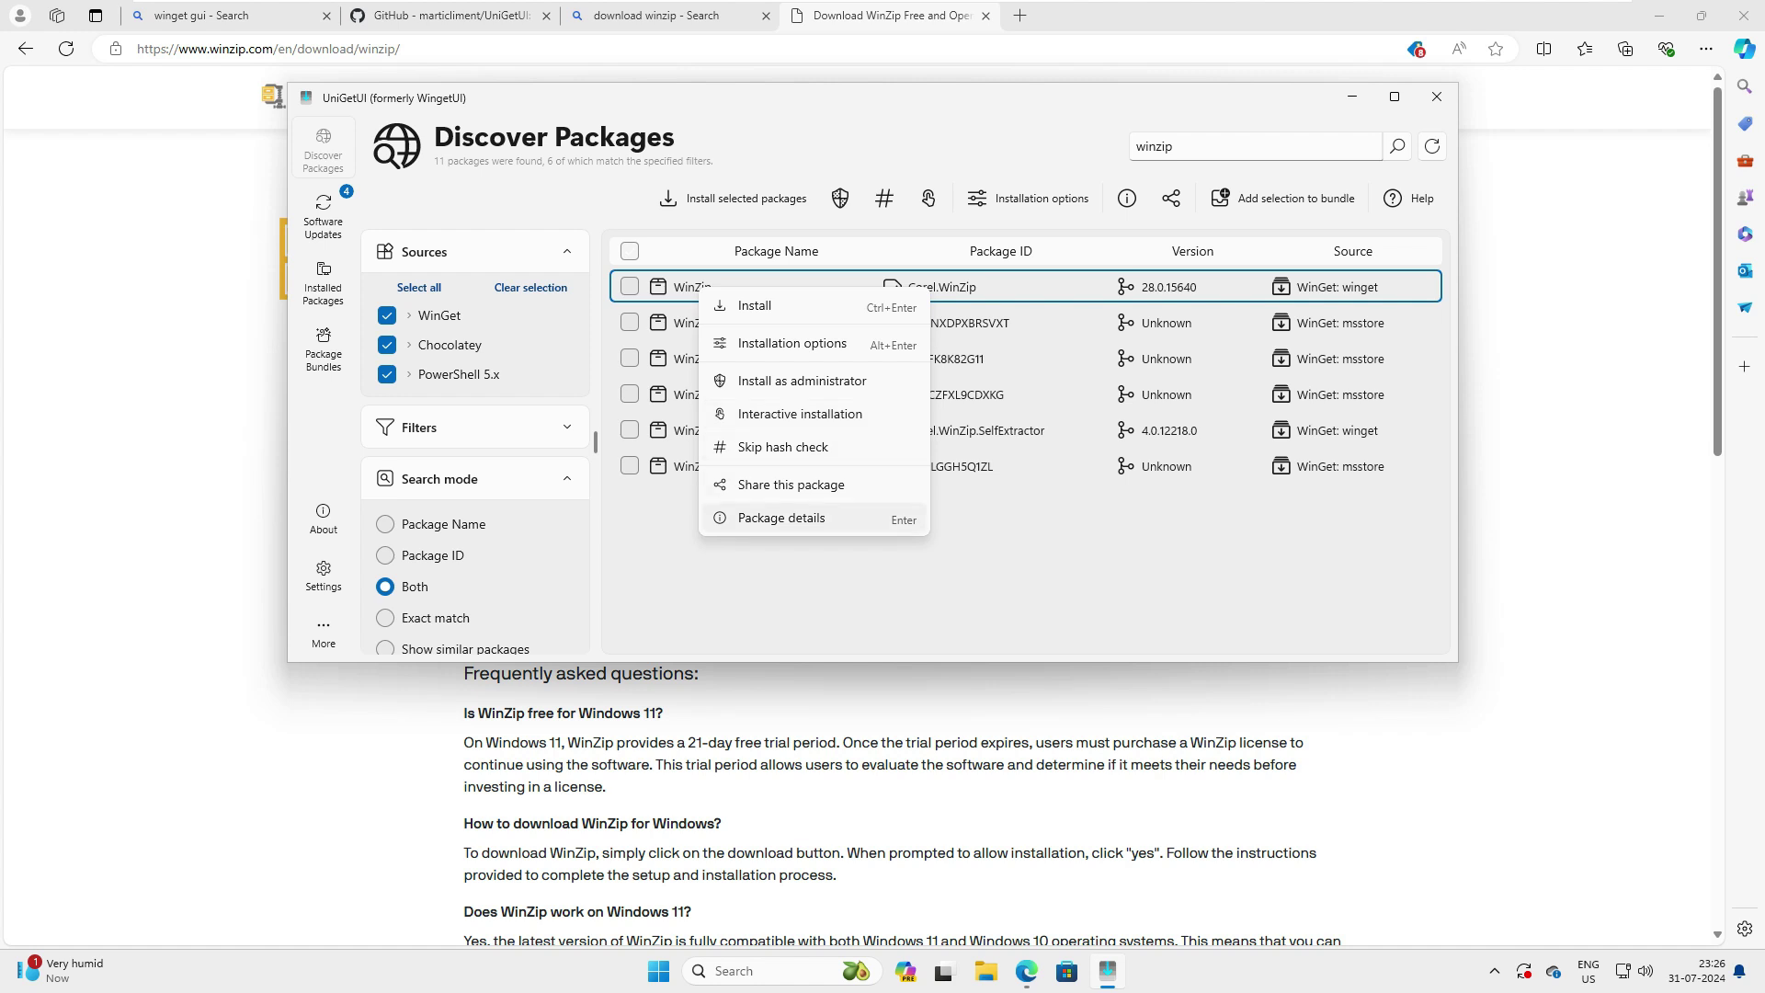
pyautogui.click(782, 517)
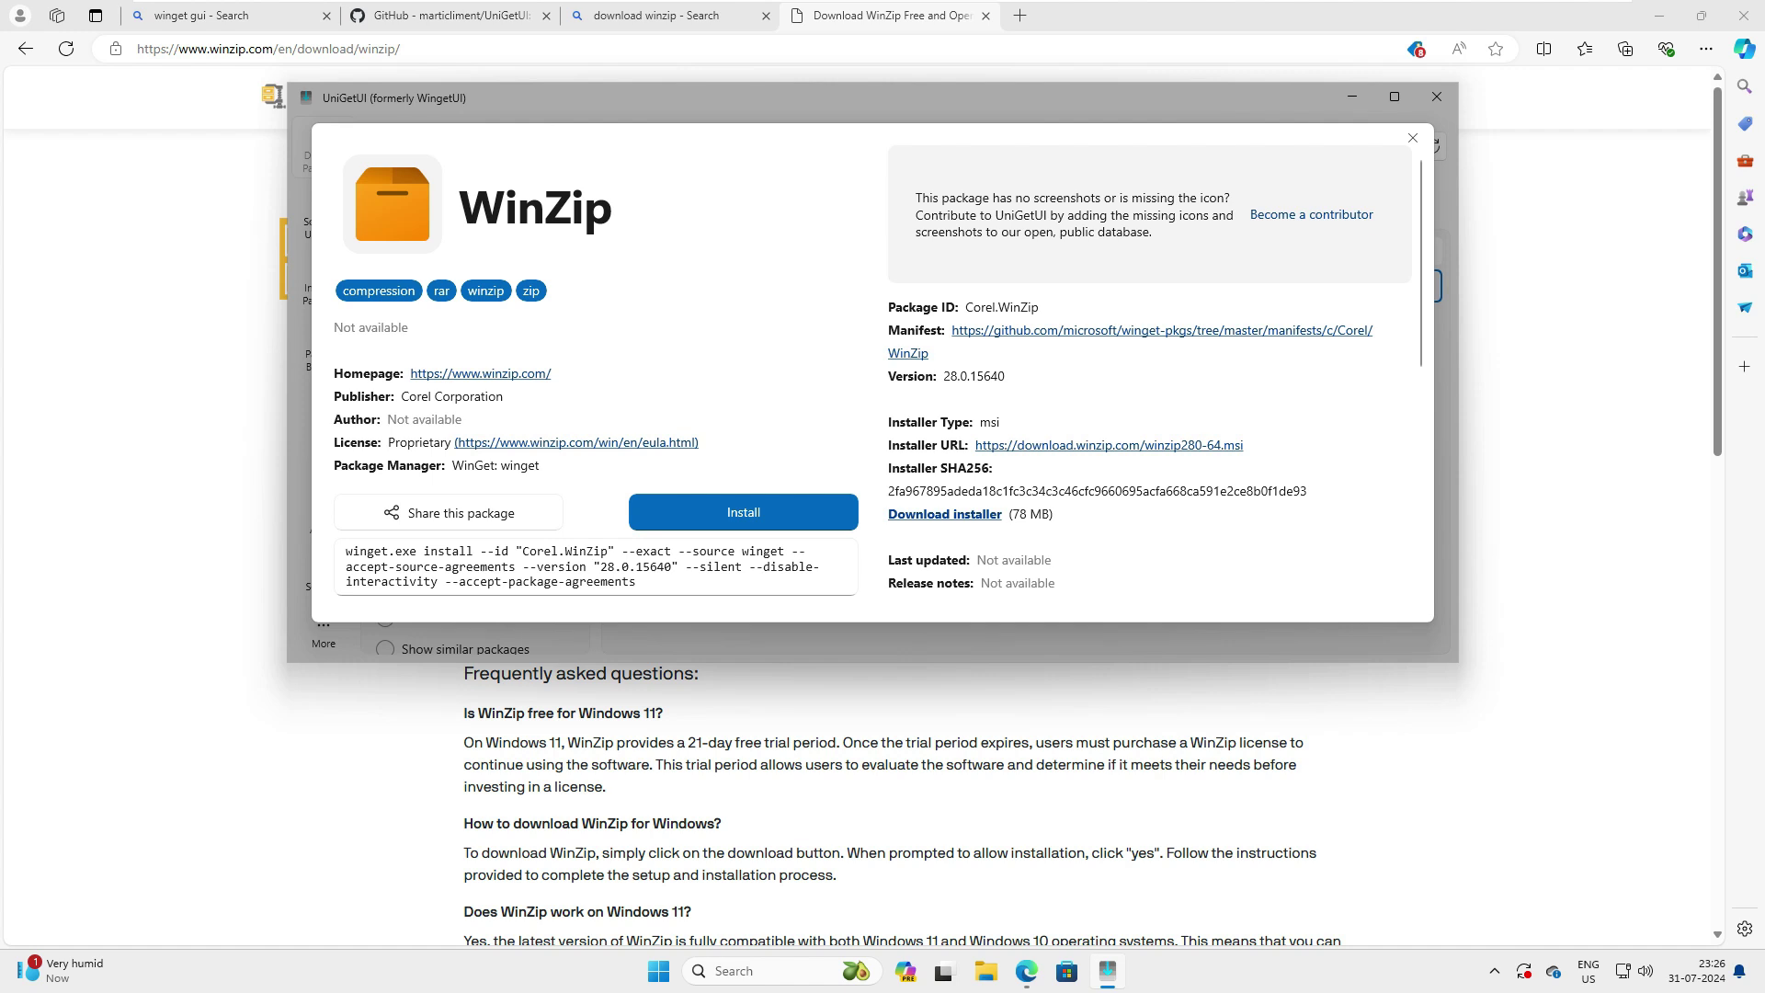
pyautogui.moveTo(335, 327); pyautogui.dragTo(553, 376)
pyautogui.click(588, 386)
pyautogui.moveTo(889, 306); pyautogui.dragTo(1241, 467)
pyautogui.click(1237, 466)
pyautogui.moveTo(939, 491); pyautogui.dragTo(1233, 491)
pyautogui.click(1234, 491)
pyautogui.scroll(-2, 874, 374)
pyautogui.scroll(2, 874, 373)
pyautogui.click(1413, 138)
# Step: View the package details of WinZip 27 and of WinZip Microsoft Store Edition, closing each one
pyautogui.rightClick(701, 325)
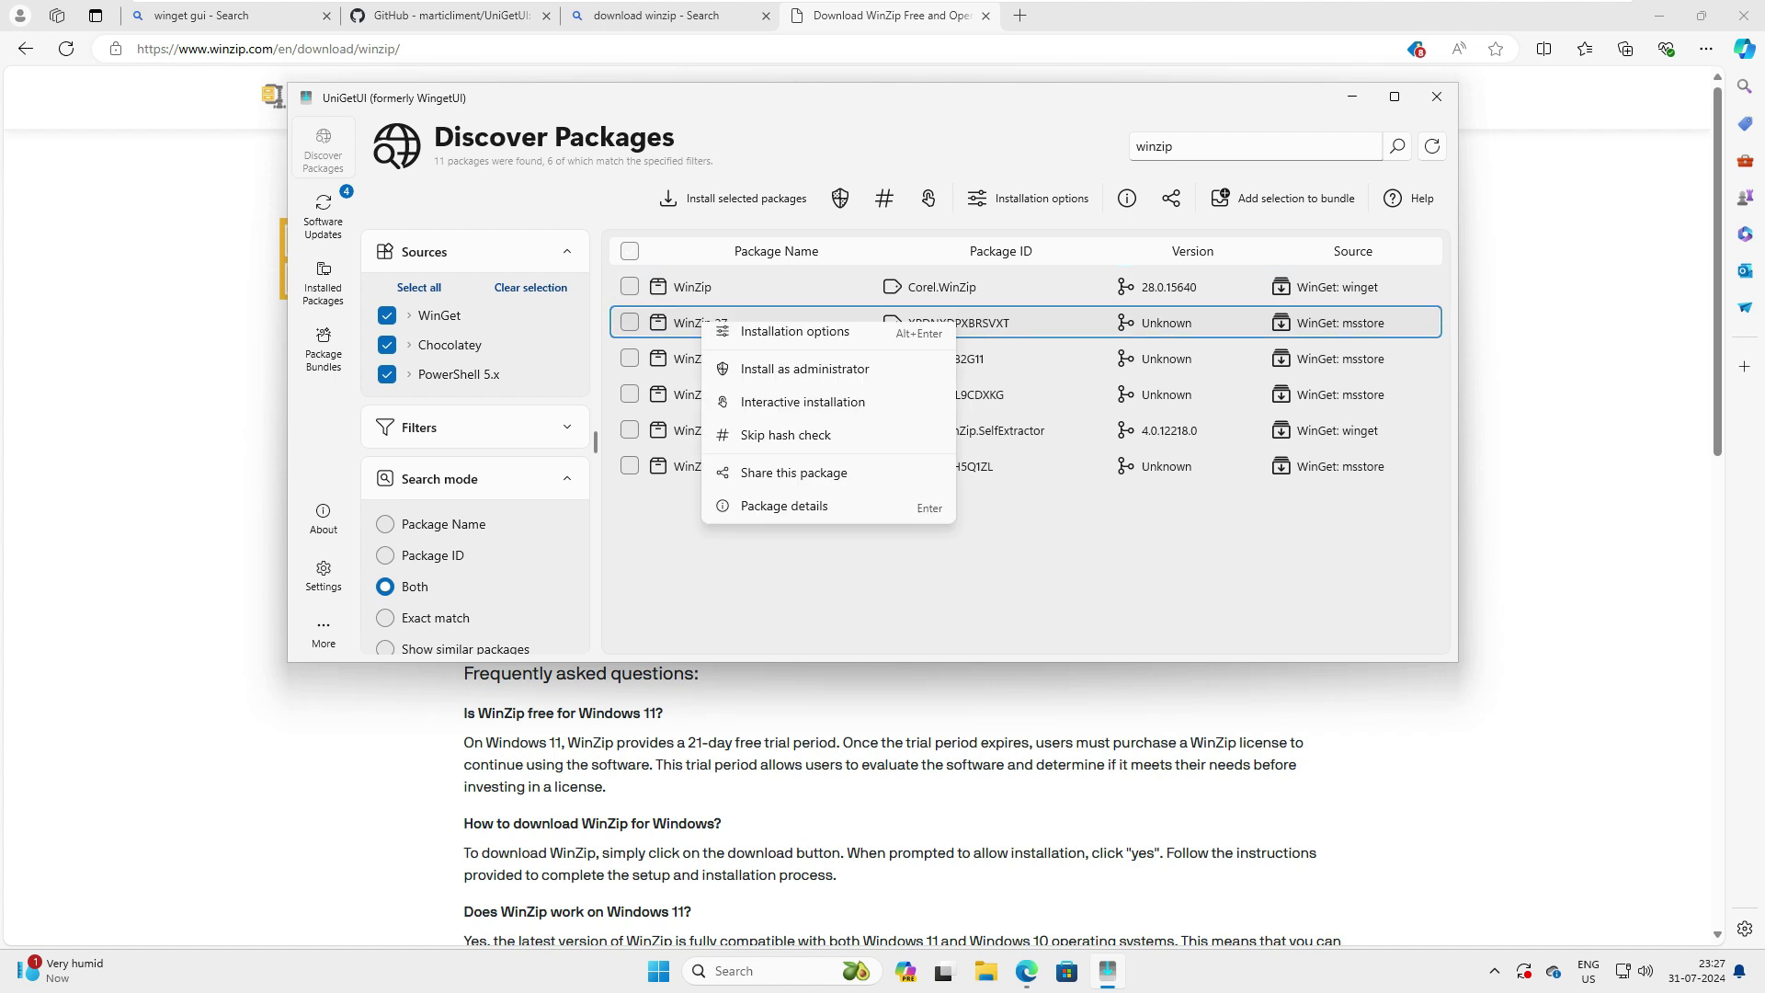
pyautogui.click(698, 323)
pyautogui.rightClick(695, 323)
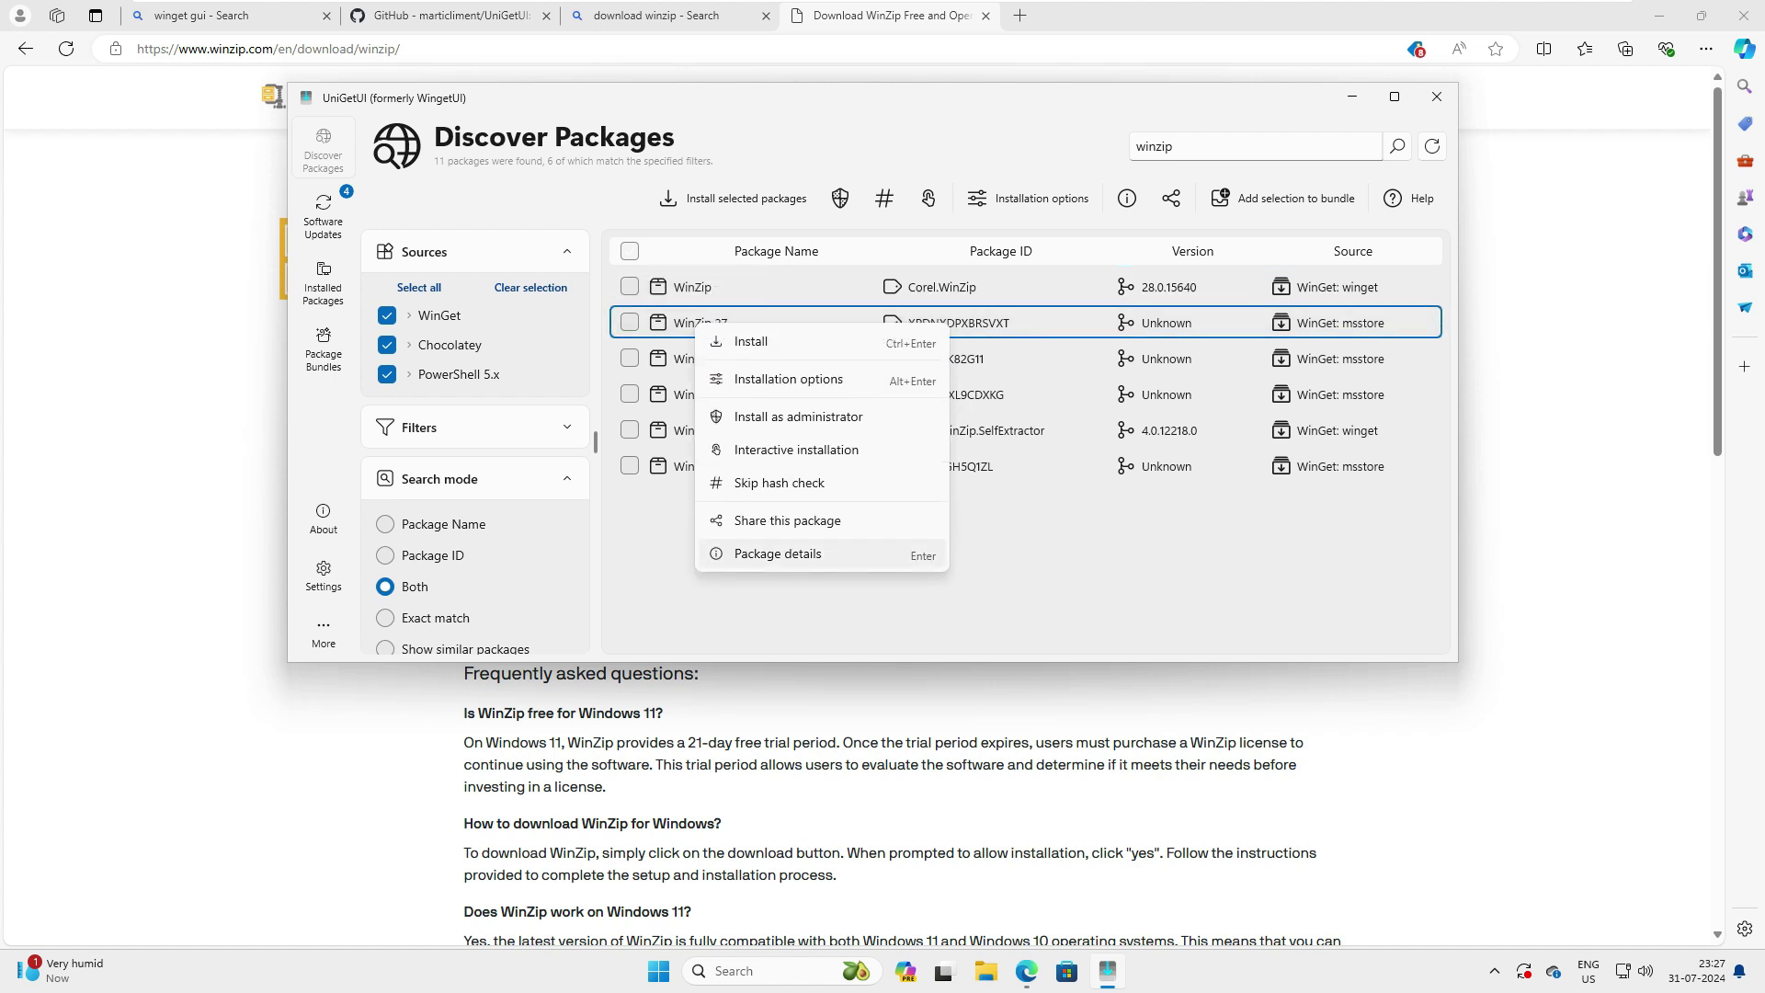
pyautogui.click(778, 553)
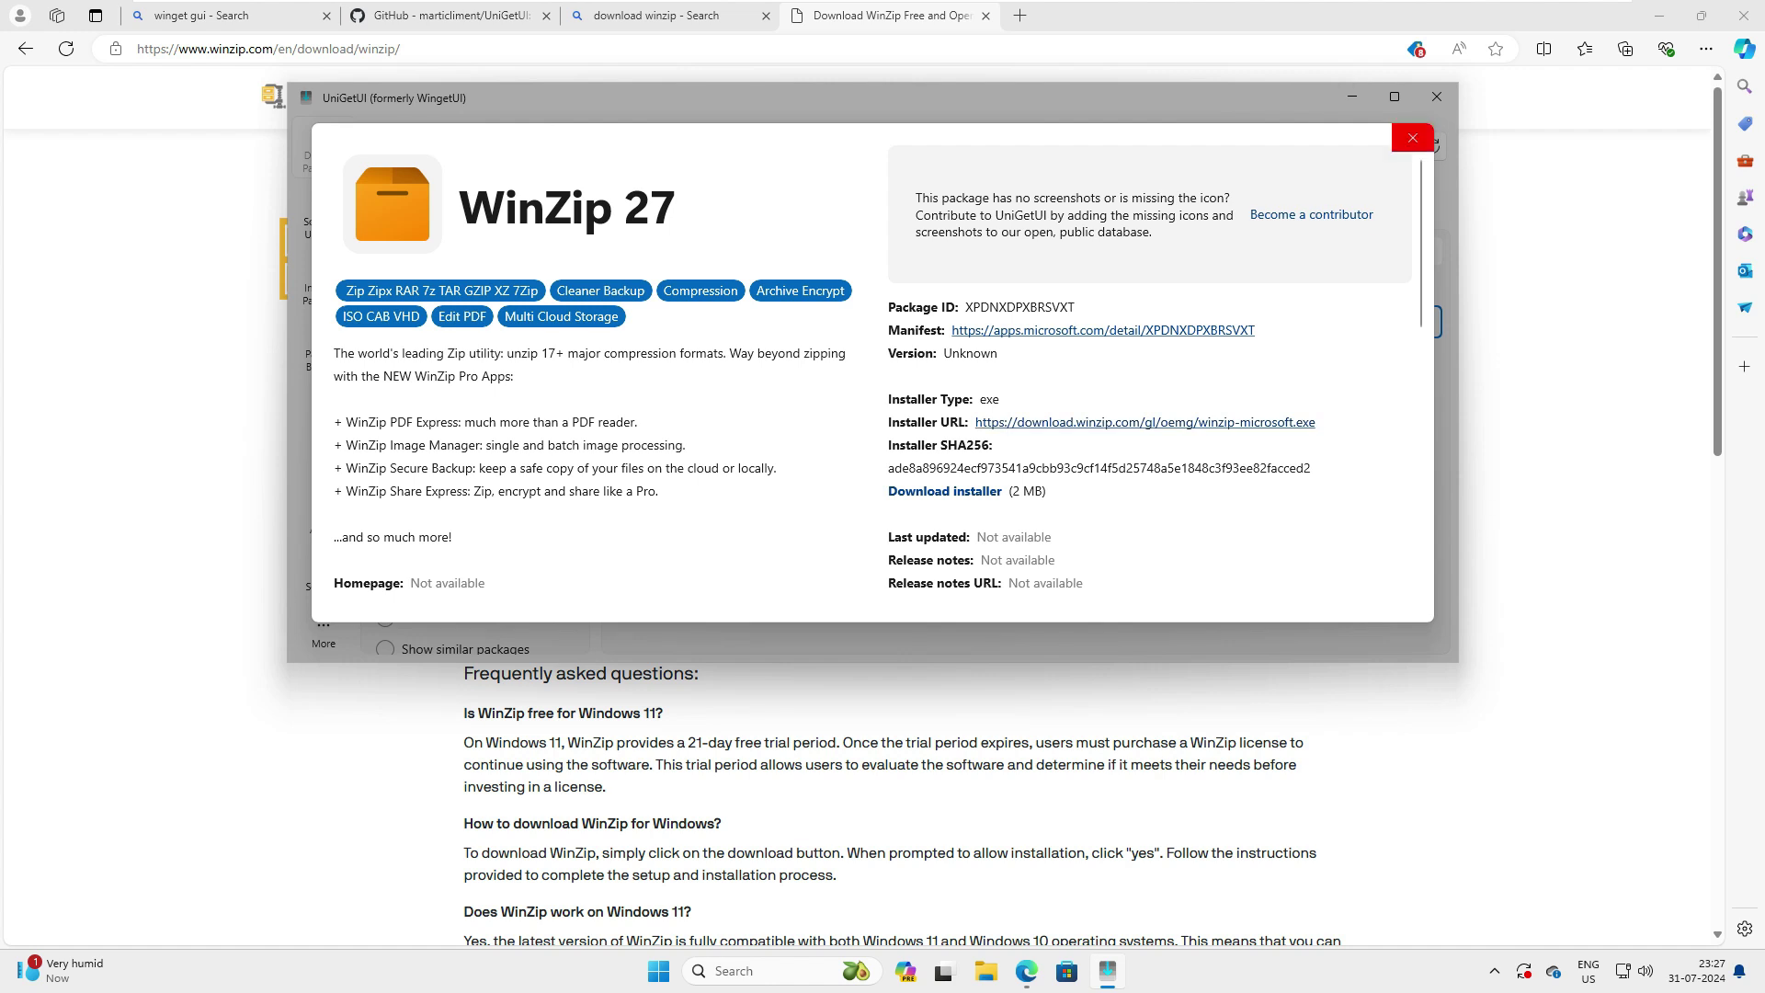
pyautogui.click(1413, 138)
pyautogui.rightClick(798, 348)
pyautogui.click(871, 579)
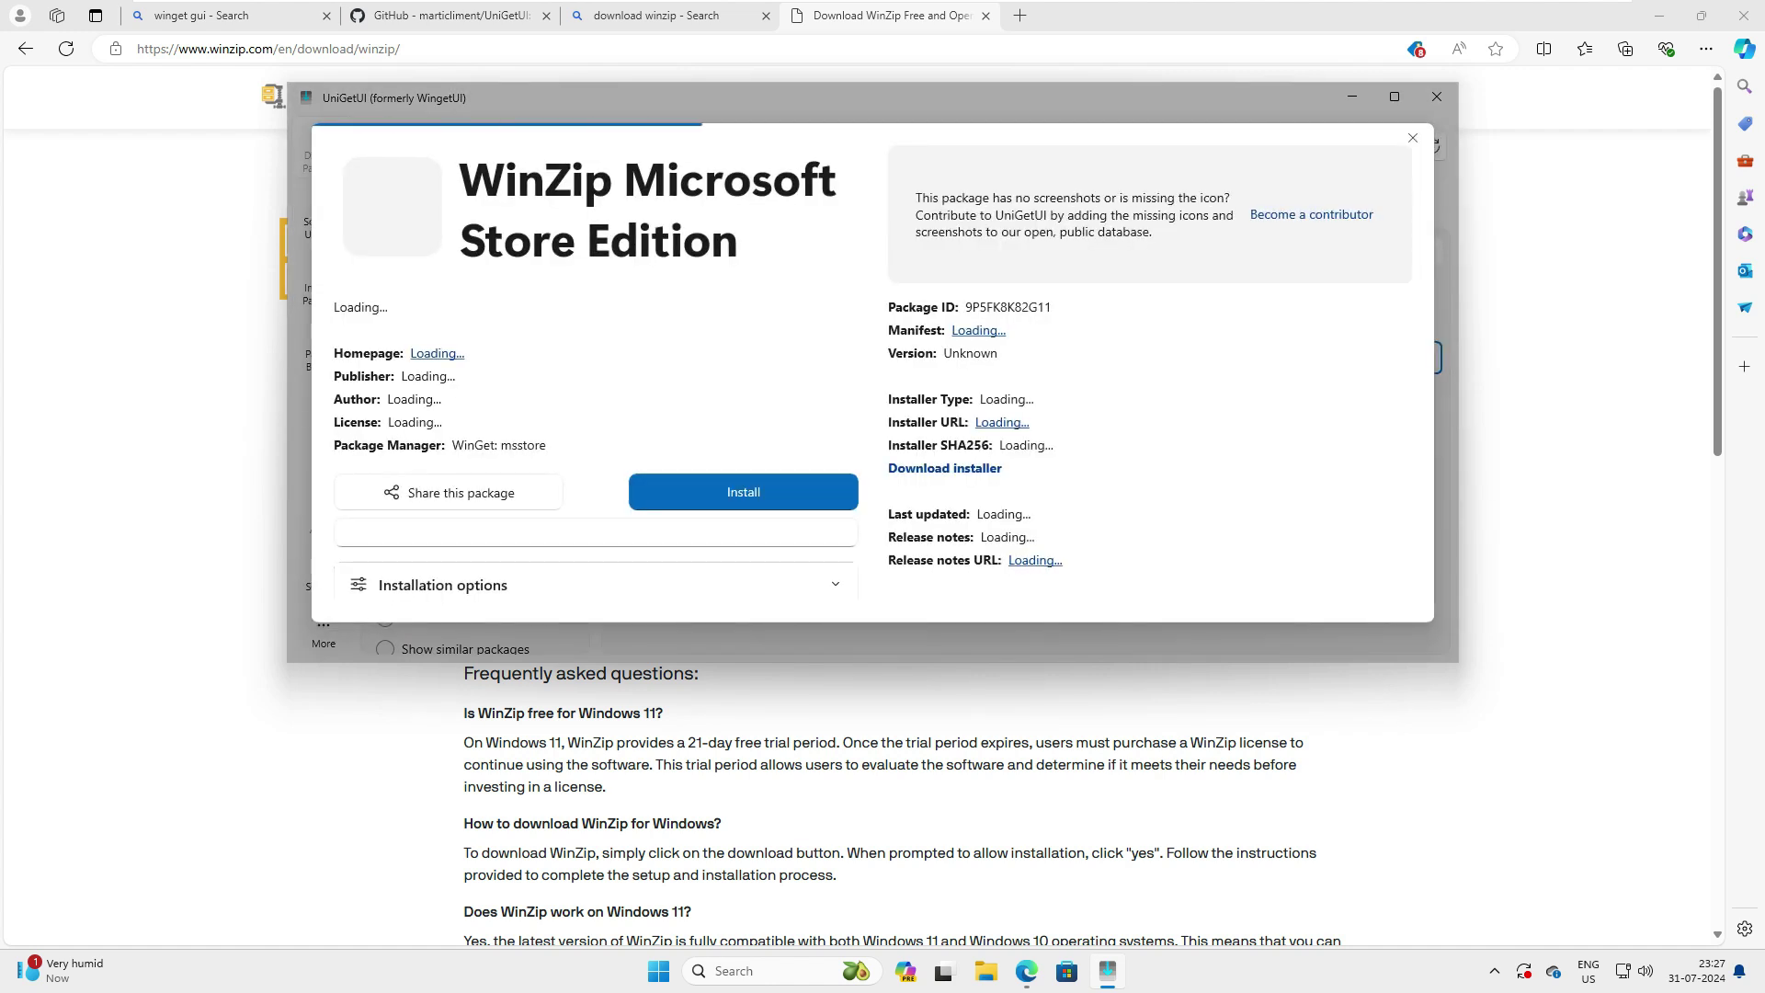
pyautogui.click(1413, 138)
# Step: Search Discover Packages for "adobe" and view the actions offered for the msstore Adobe Creative Cloud package
pyautogui.doubleClick(1155, 146)
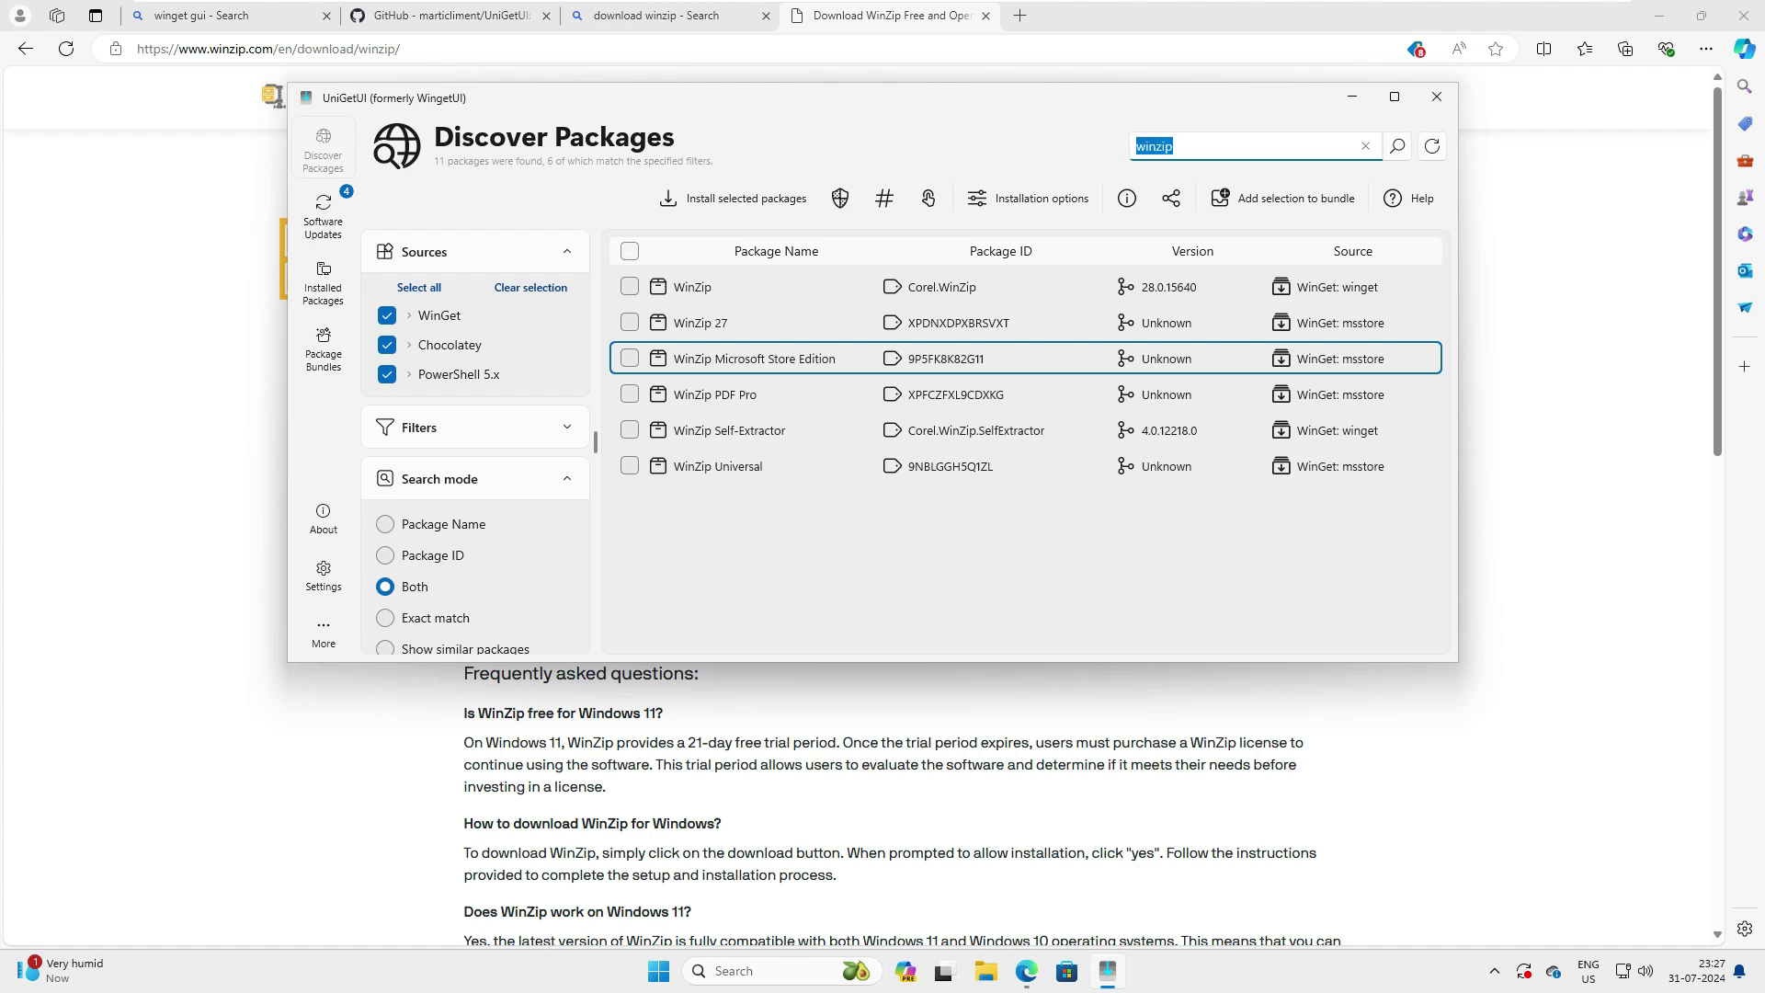
pyautogui.write('adobe')
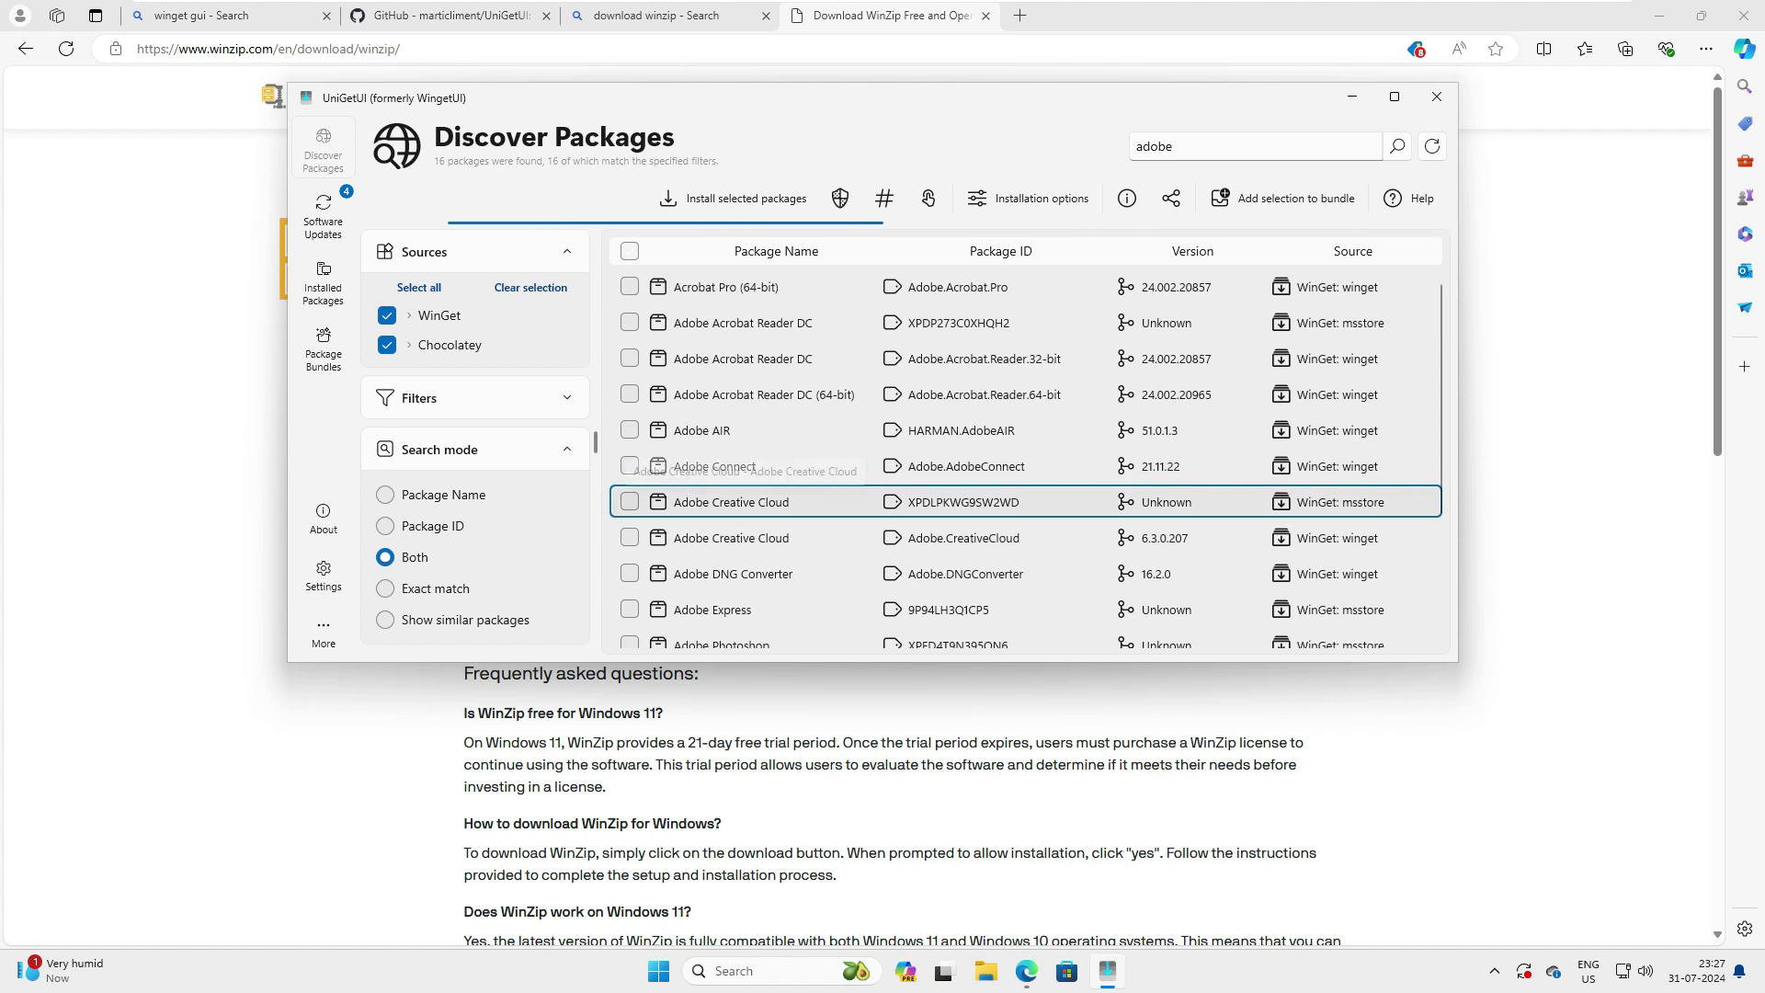
pyautogui.rightClick(766, 506)
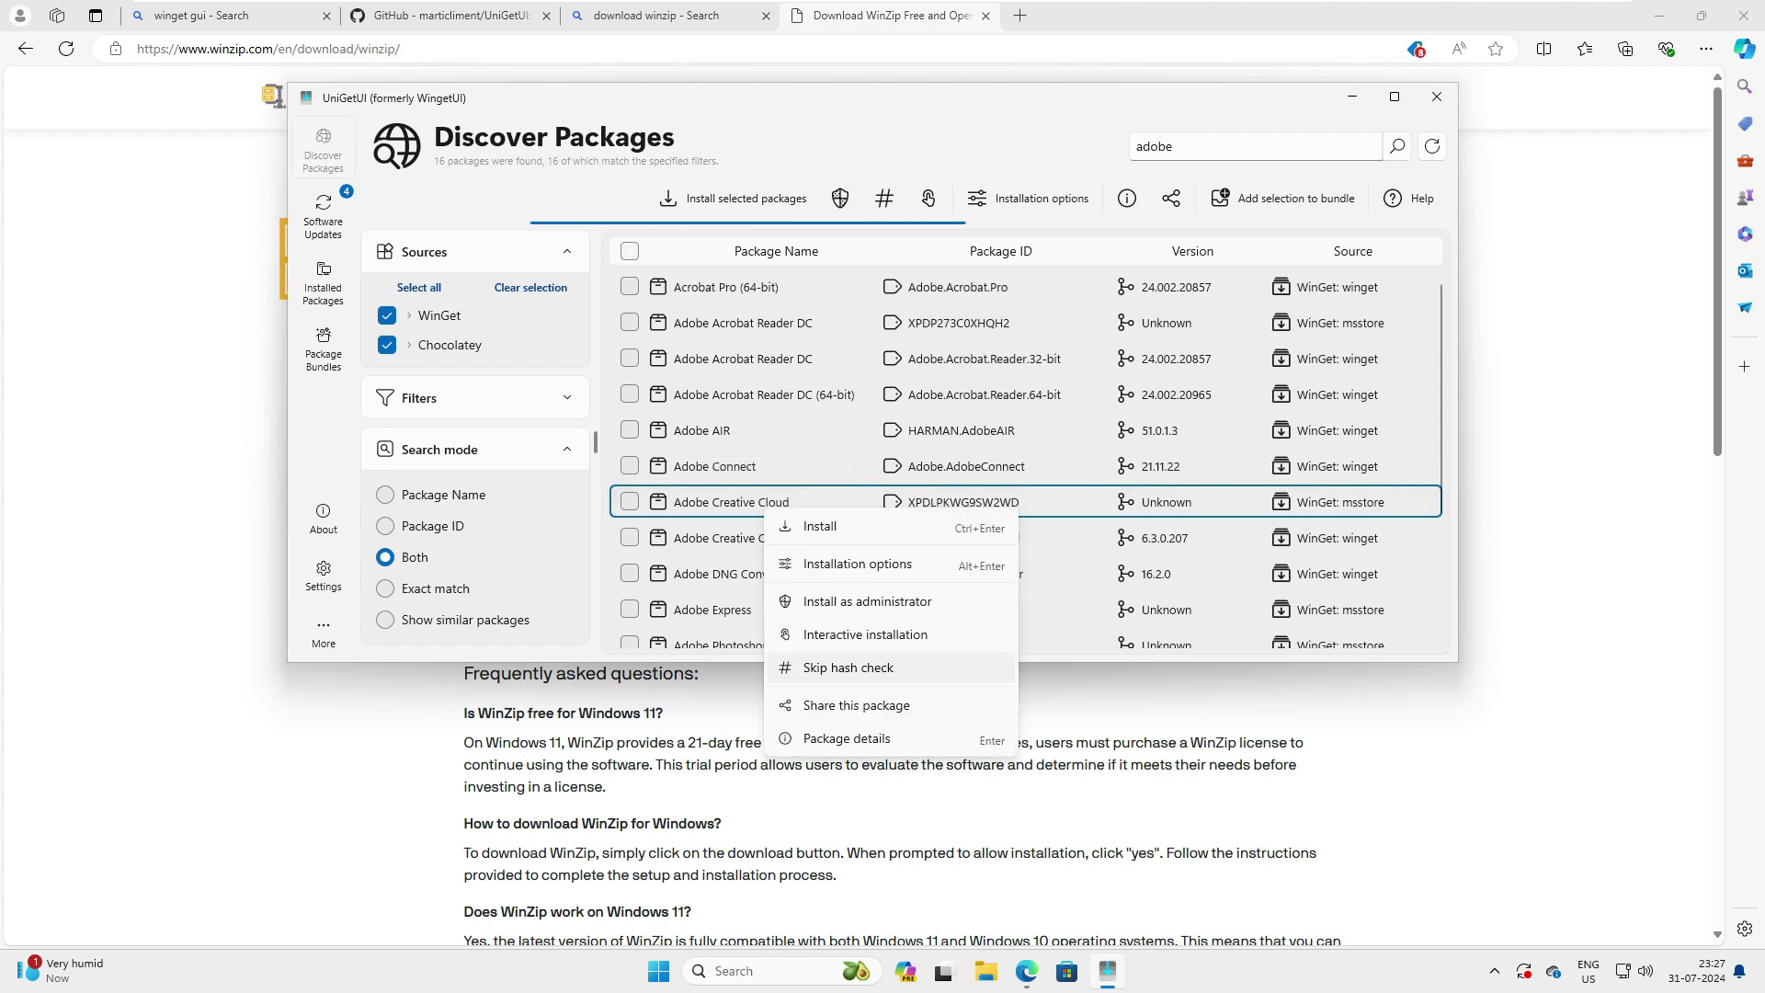
pyautogui.click(755, 540)
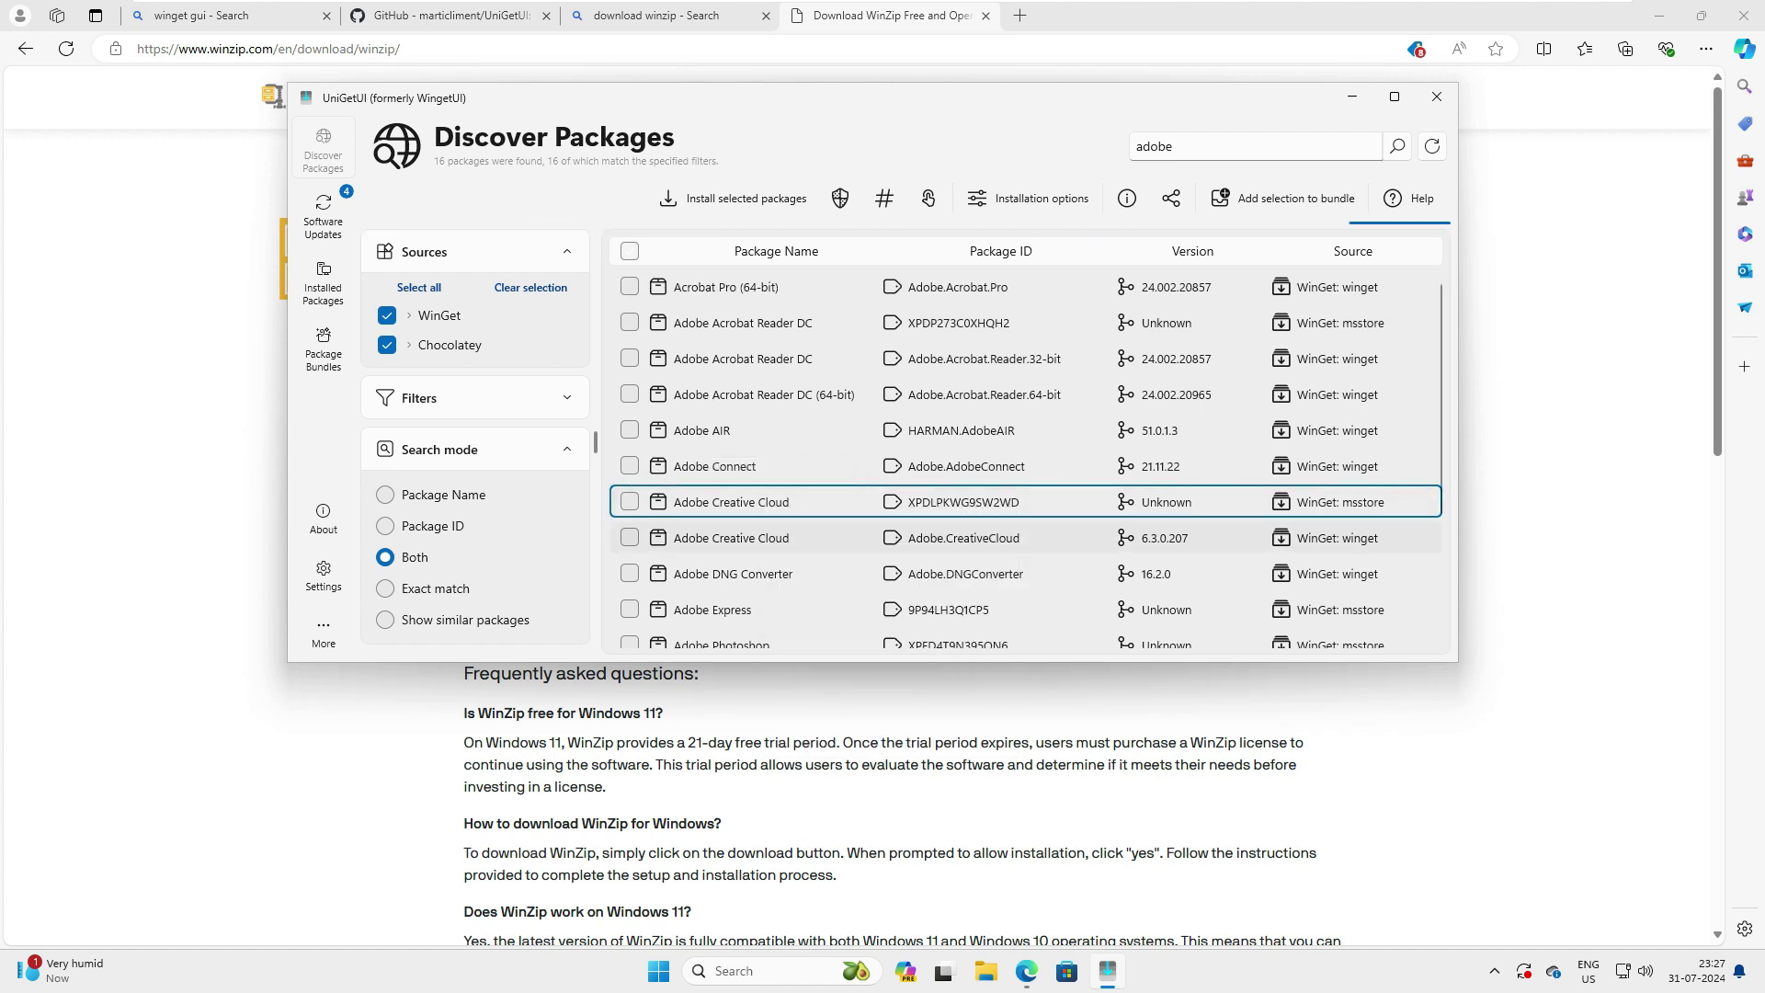
# Step: Find Adobe Photoshop in the results, review its package details and close them
pyautogui.scroll(-1, 760, 538)
pyautogui.click(761, 598)
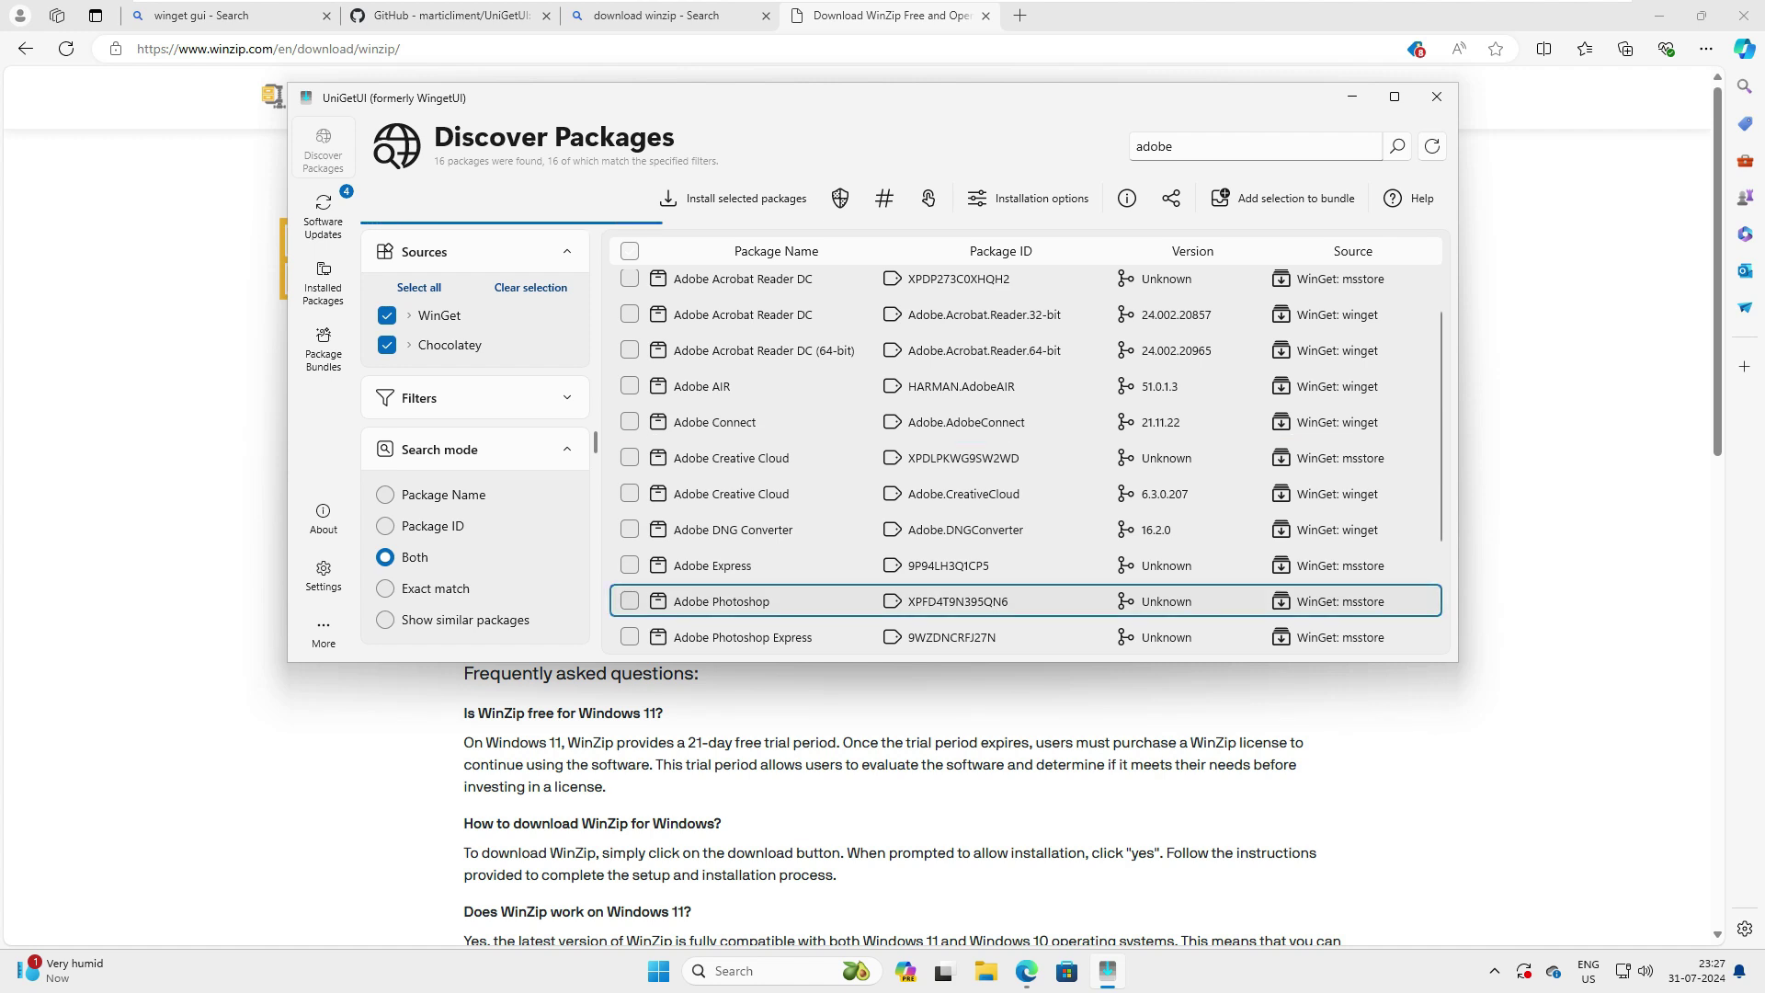
pyautogui.scroll(-2, 761, 593)
pyautogui.press('Down')
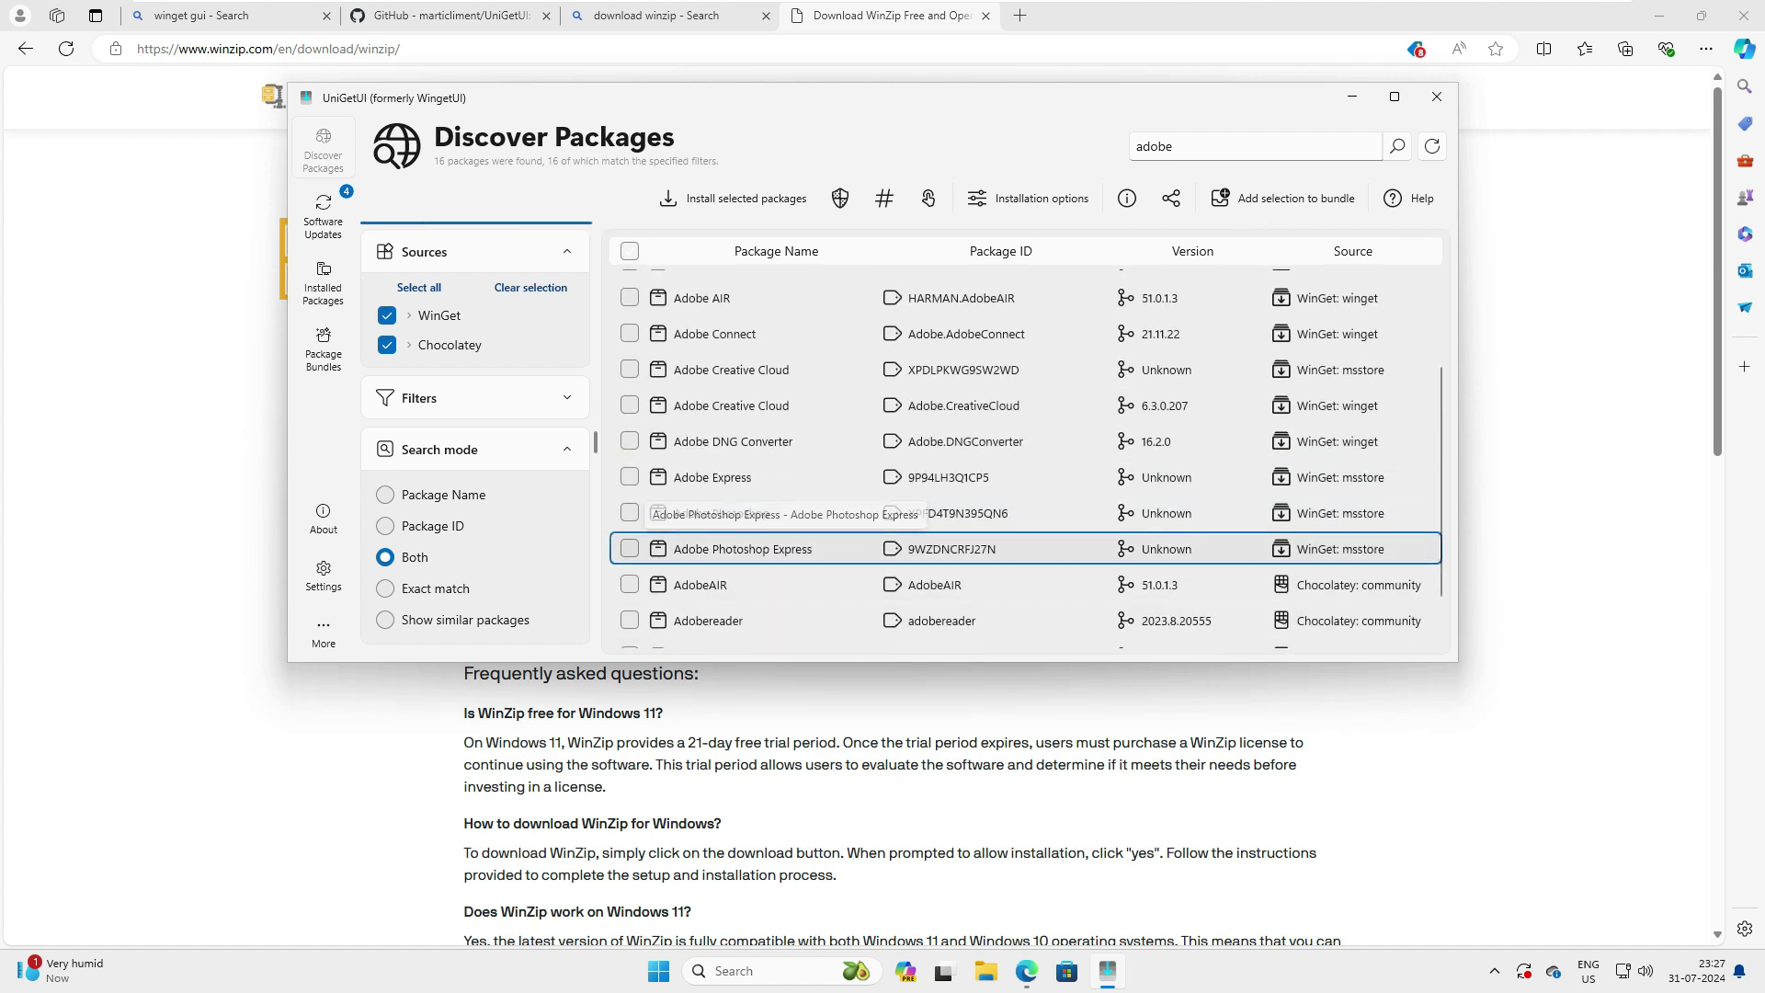
pyautogui.press('Up')
pyautogui.hotkey('shift', 'F10')
pyautogui.press('Escape')
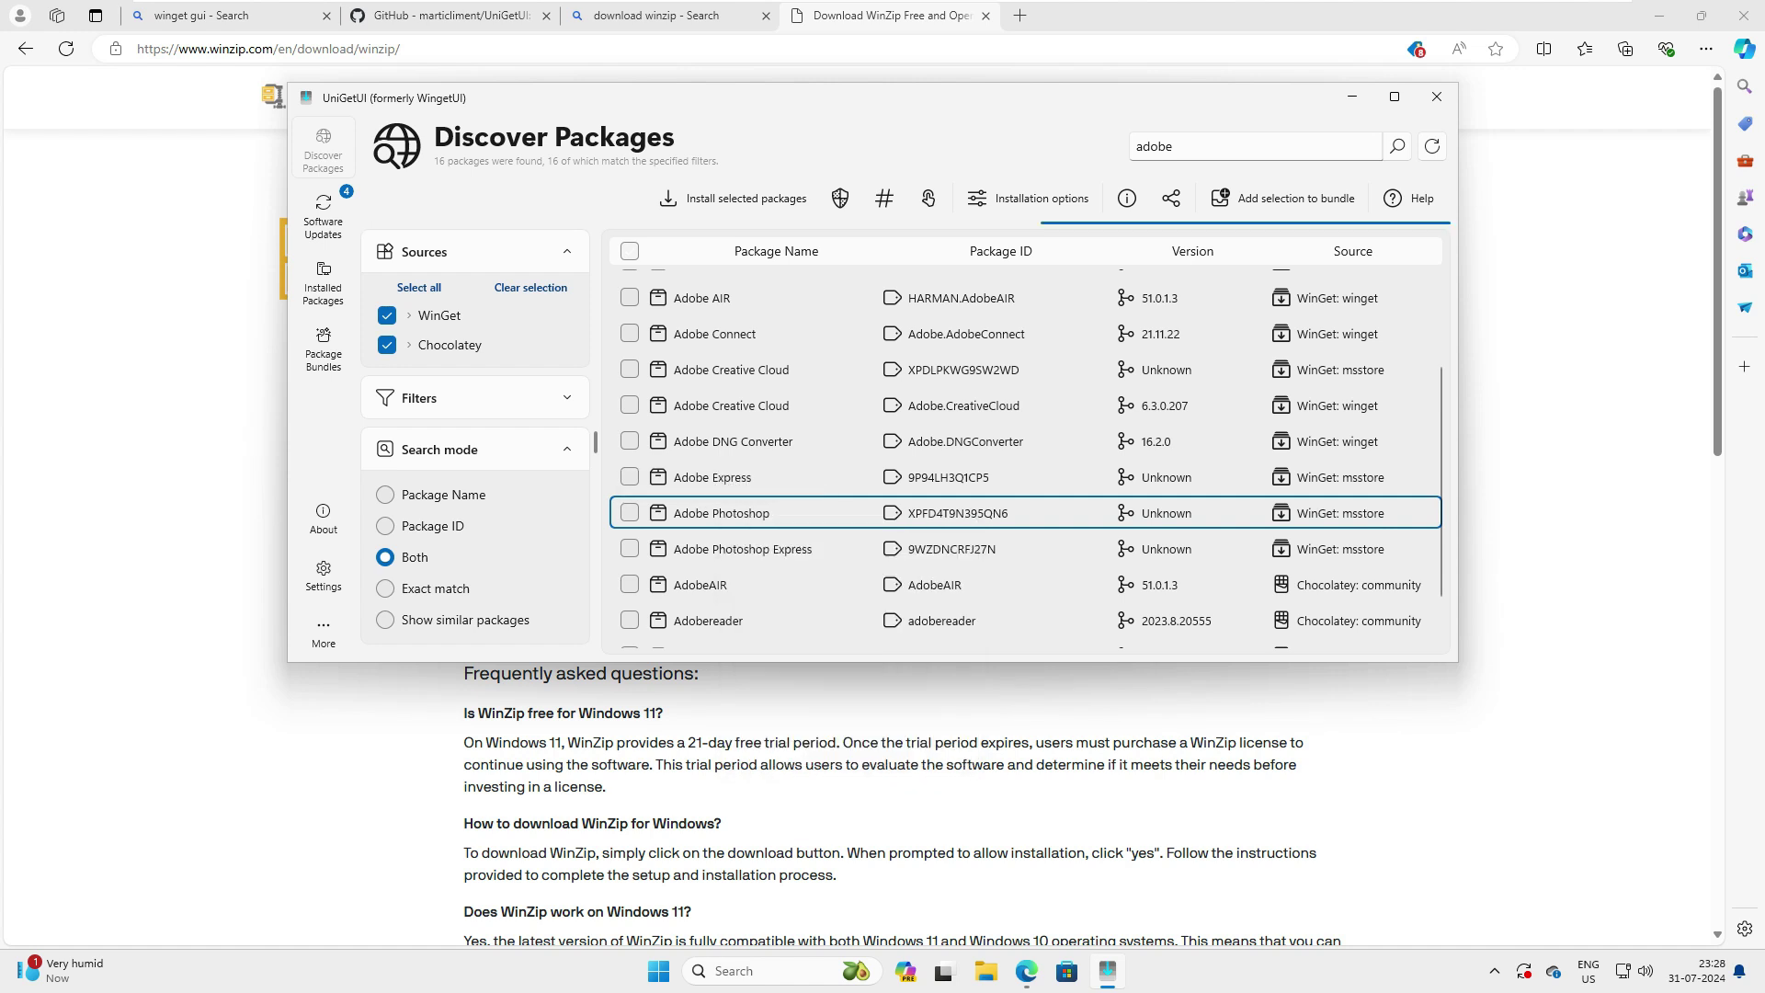
pyautogui.press('Return')
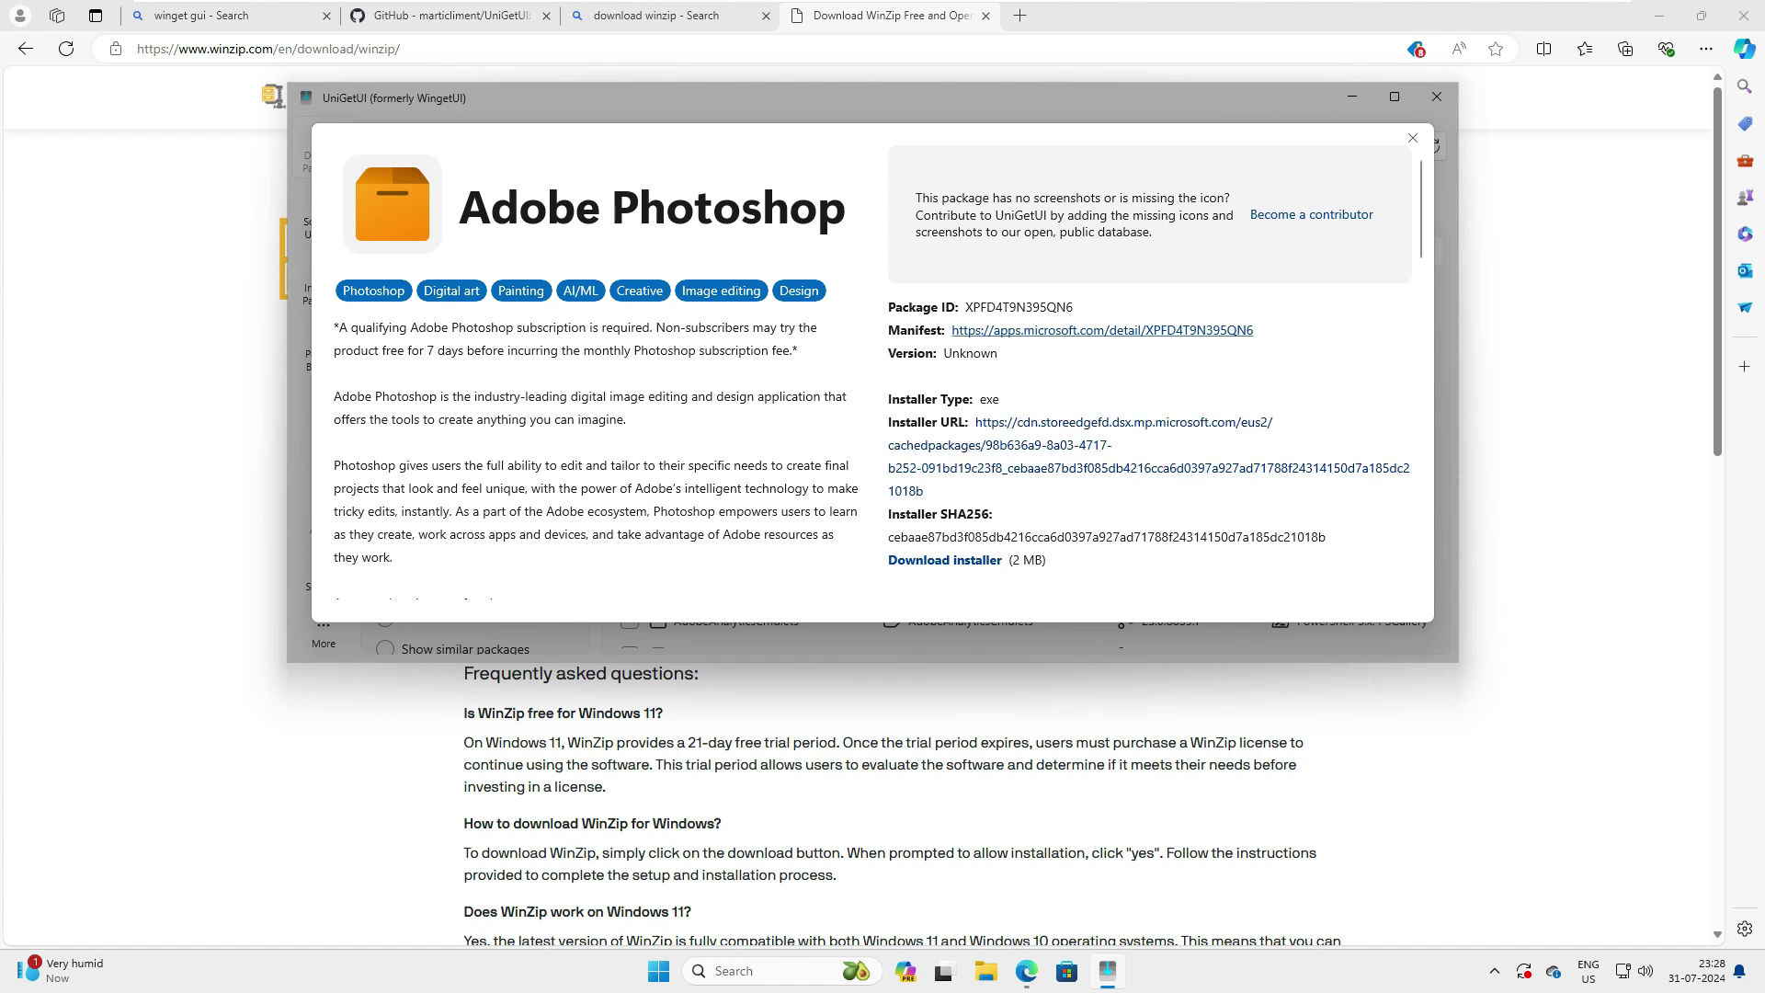
pyautogui.click(1412, 138)
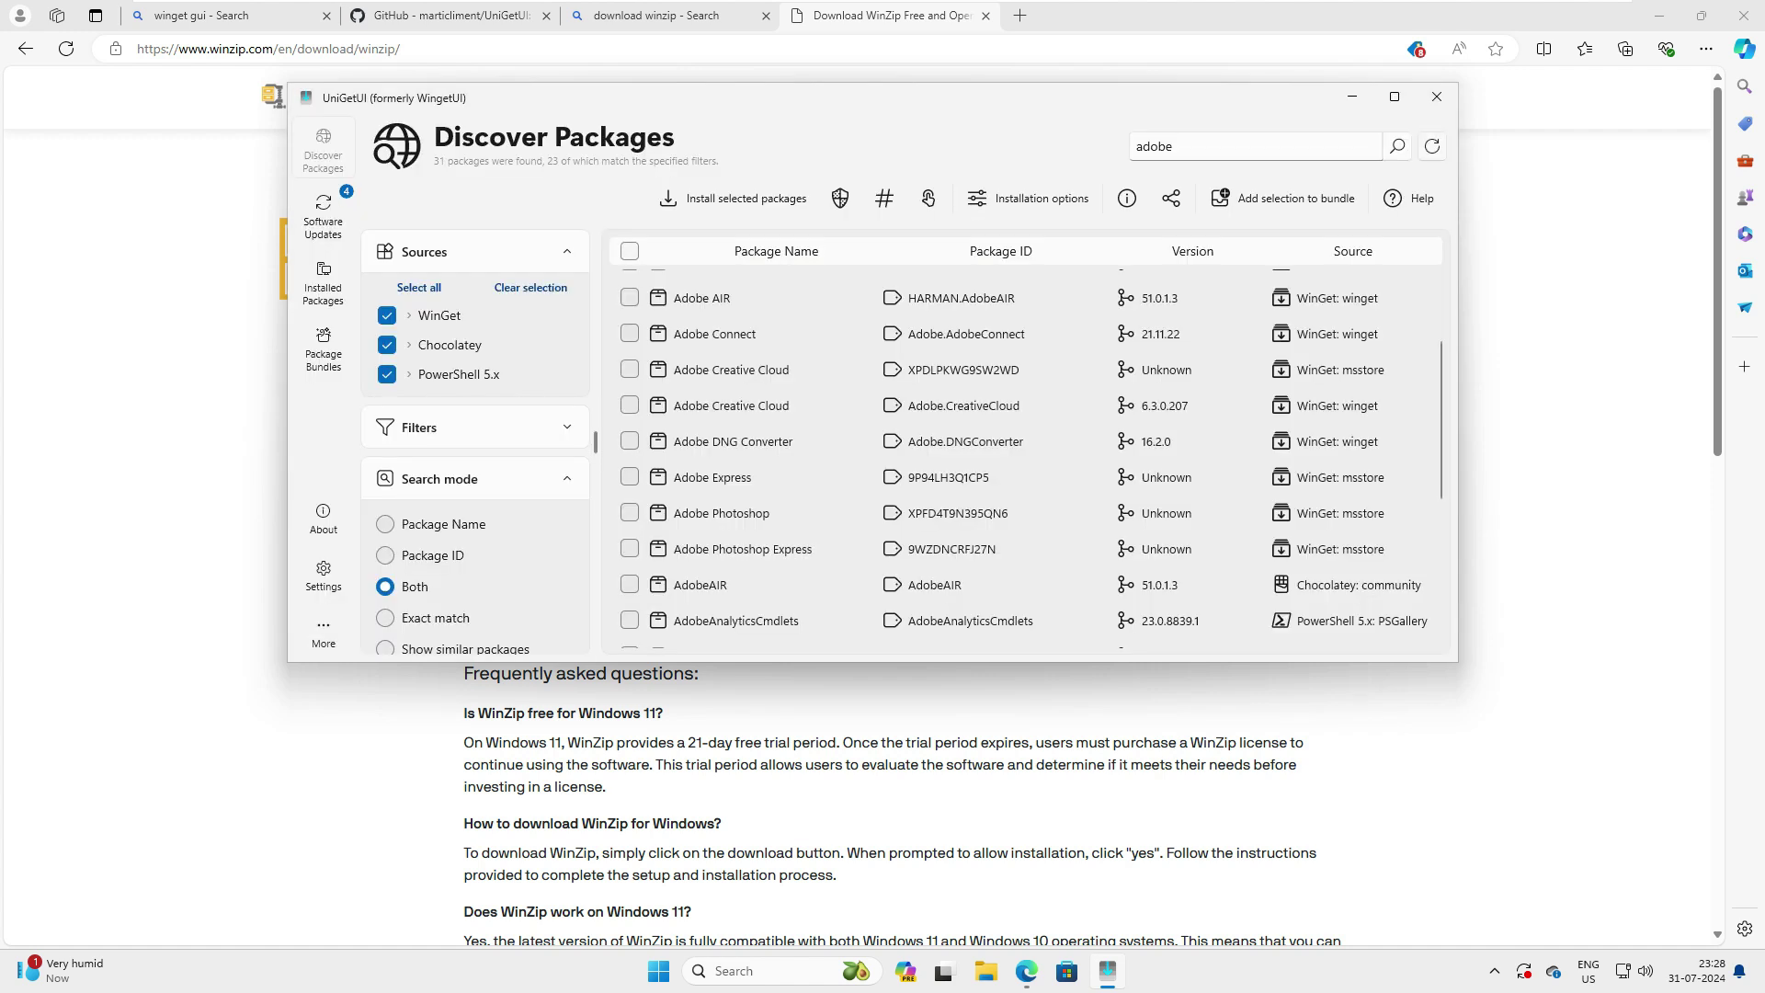
# Step: Review the msstore Adobe Creative Cloud package details, including the installer SHA256 hash, and return to the results list
pyautogui.scroll(3, 1020, 487)
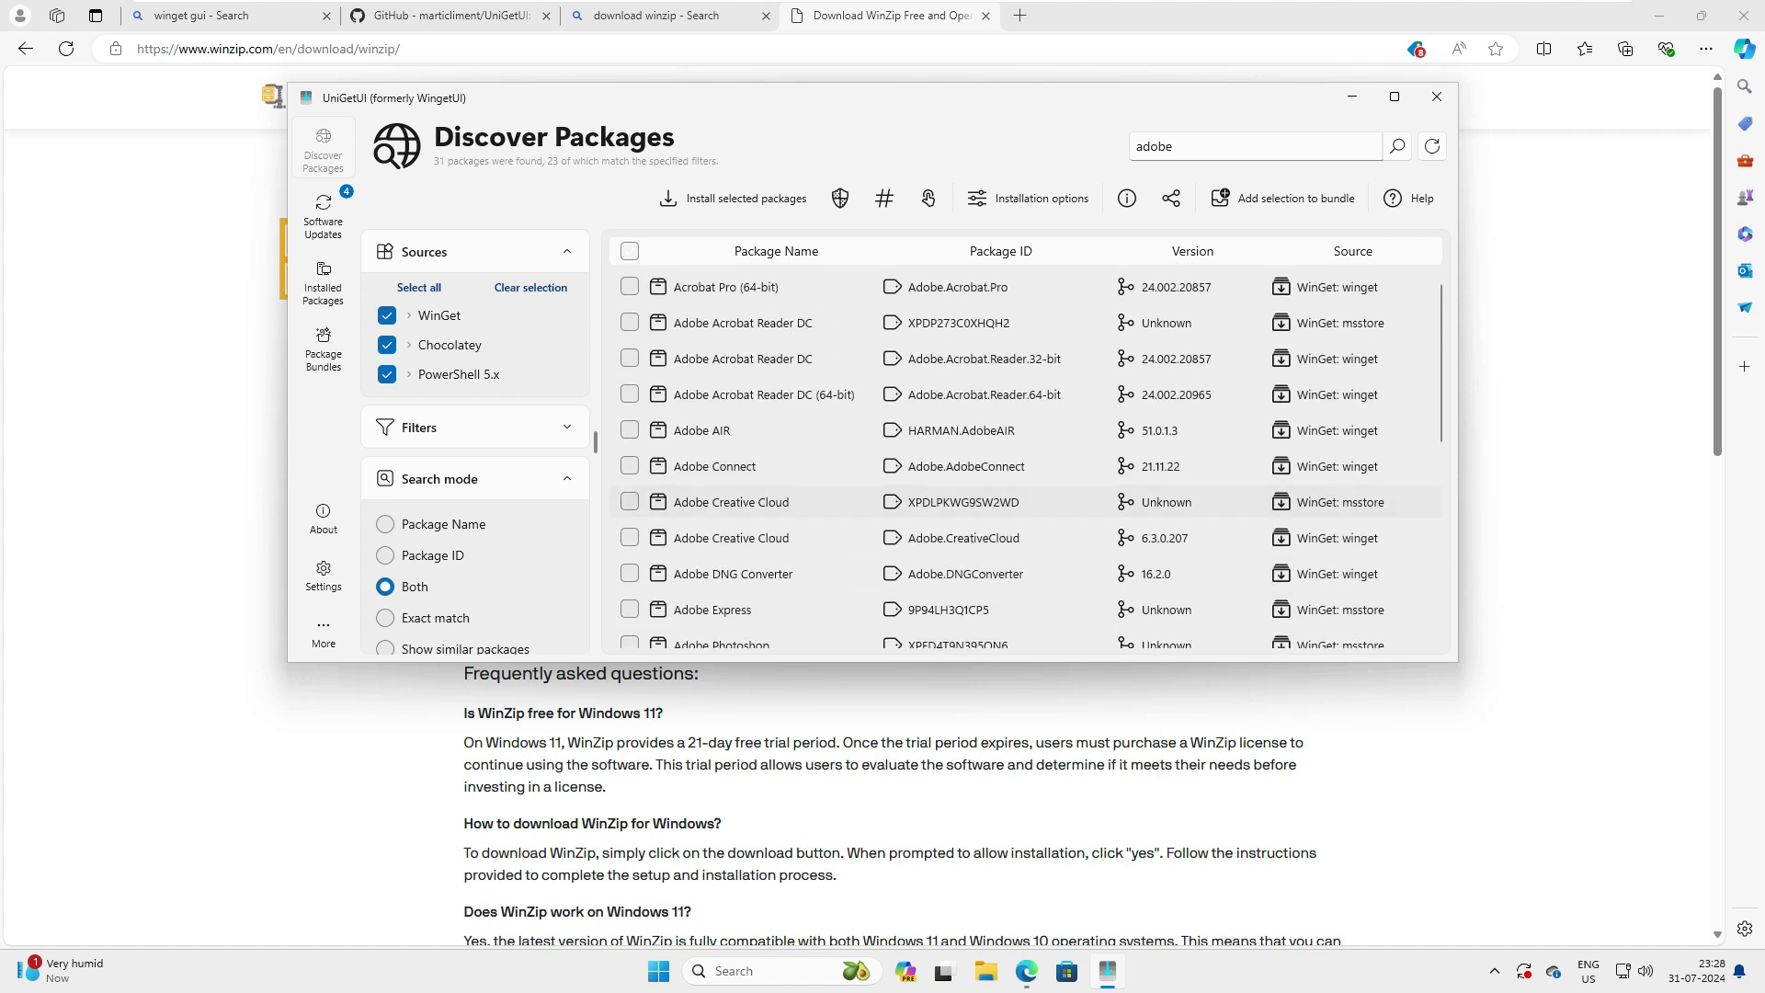
pyautogui.rightClick(786, 504)
pyautogui.click(919, 736)
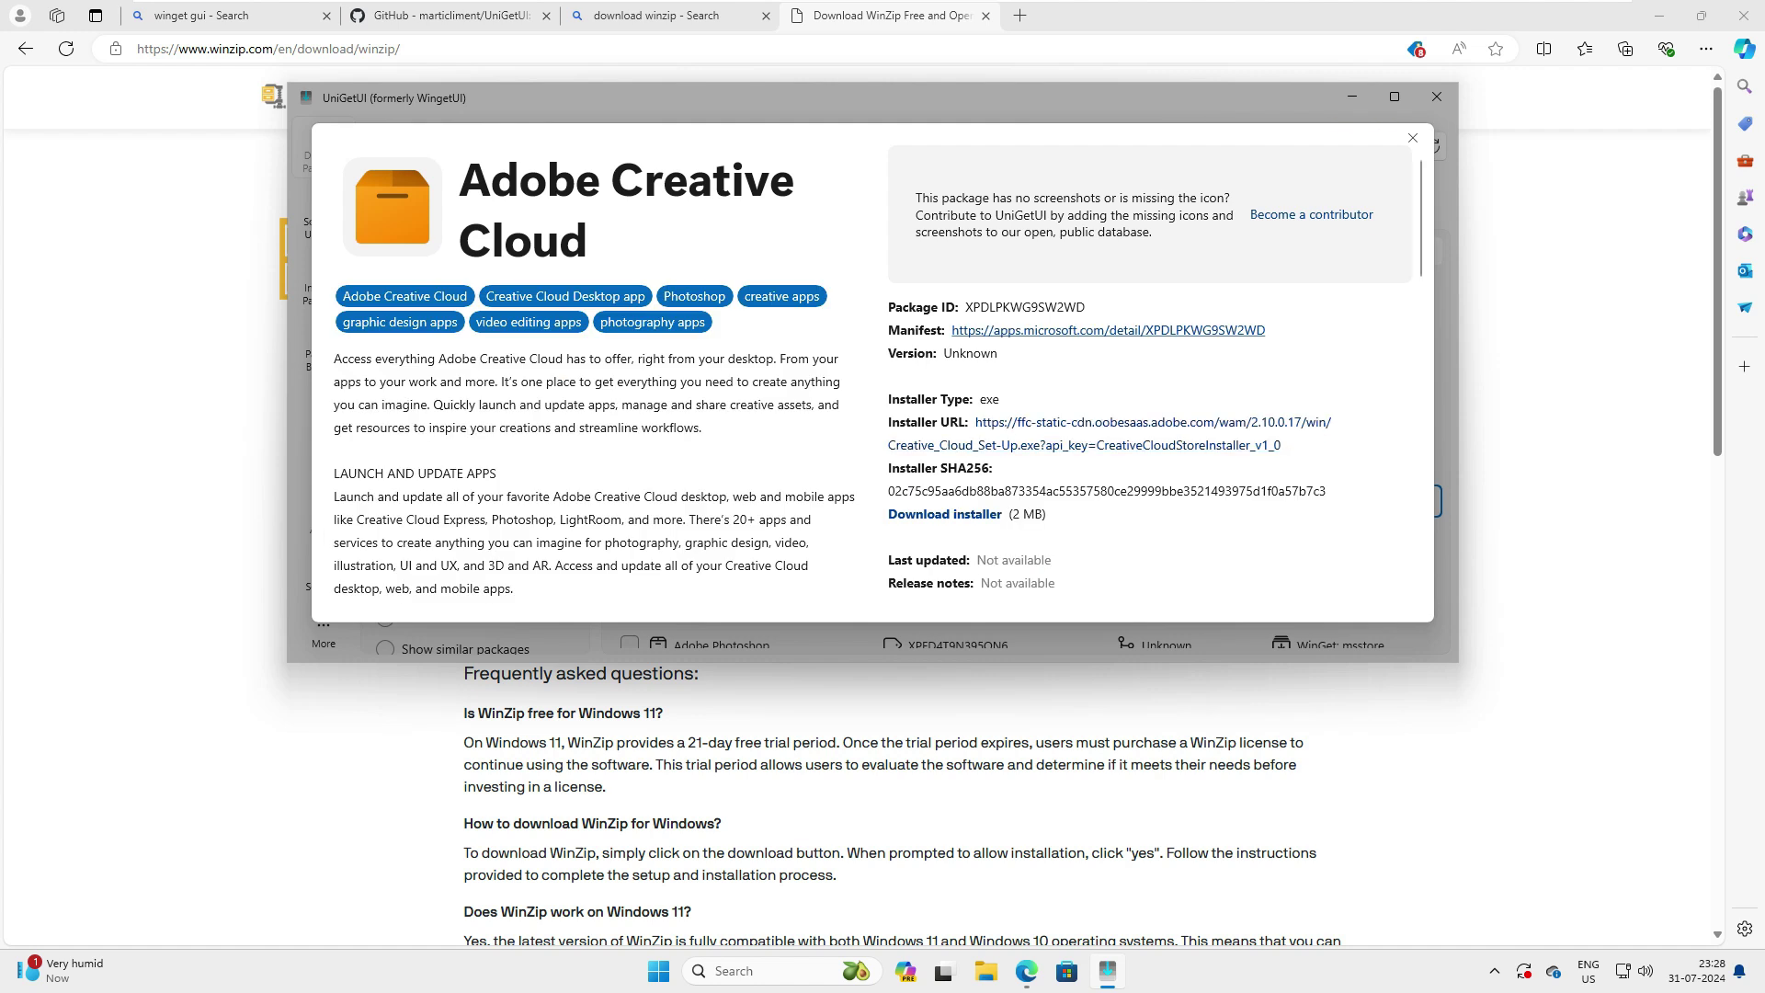
pyautogui.moveTo(1053, 491); pyautogui.dragTo(1260, 491)
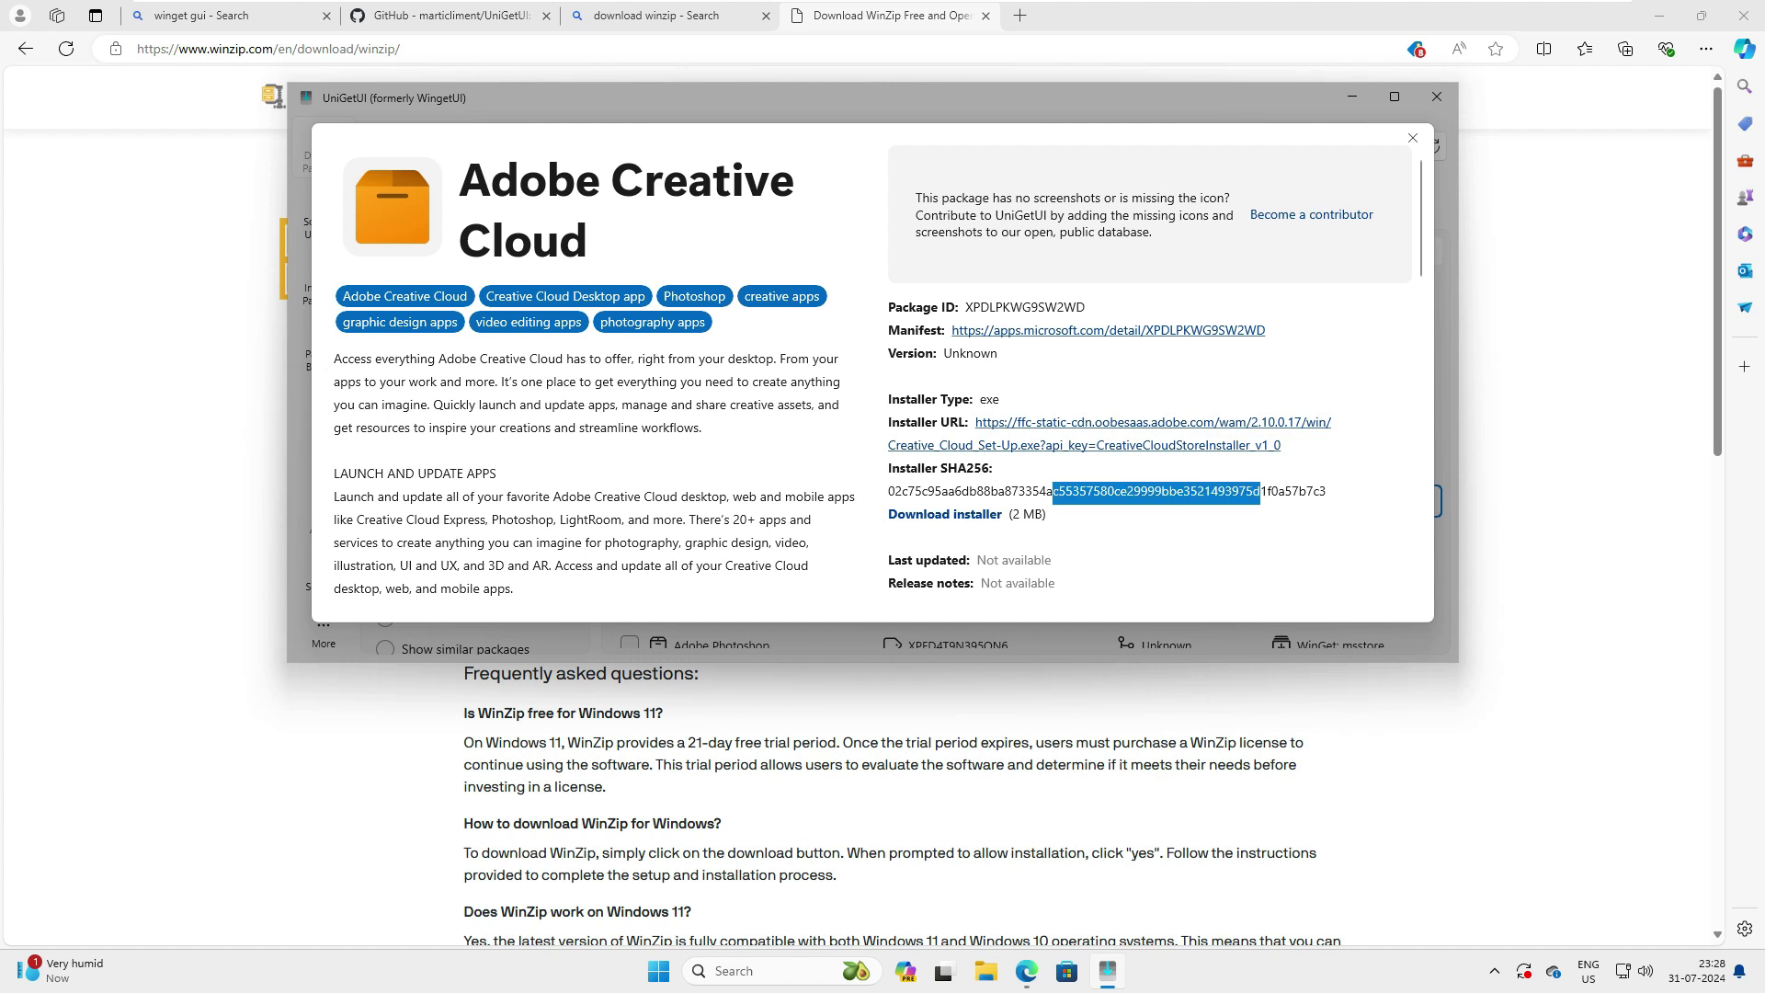
pyautogui.scroll(-1, 1264, 491)
pyautogui.click(1264, 491)
pyautogui.scroll(1, 1264, 491)
pyautogui.click(1413, 138)
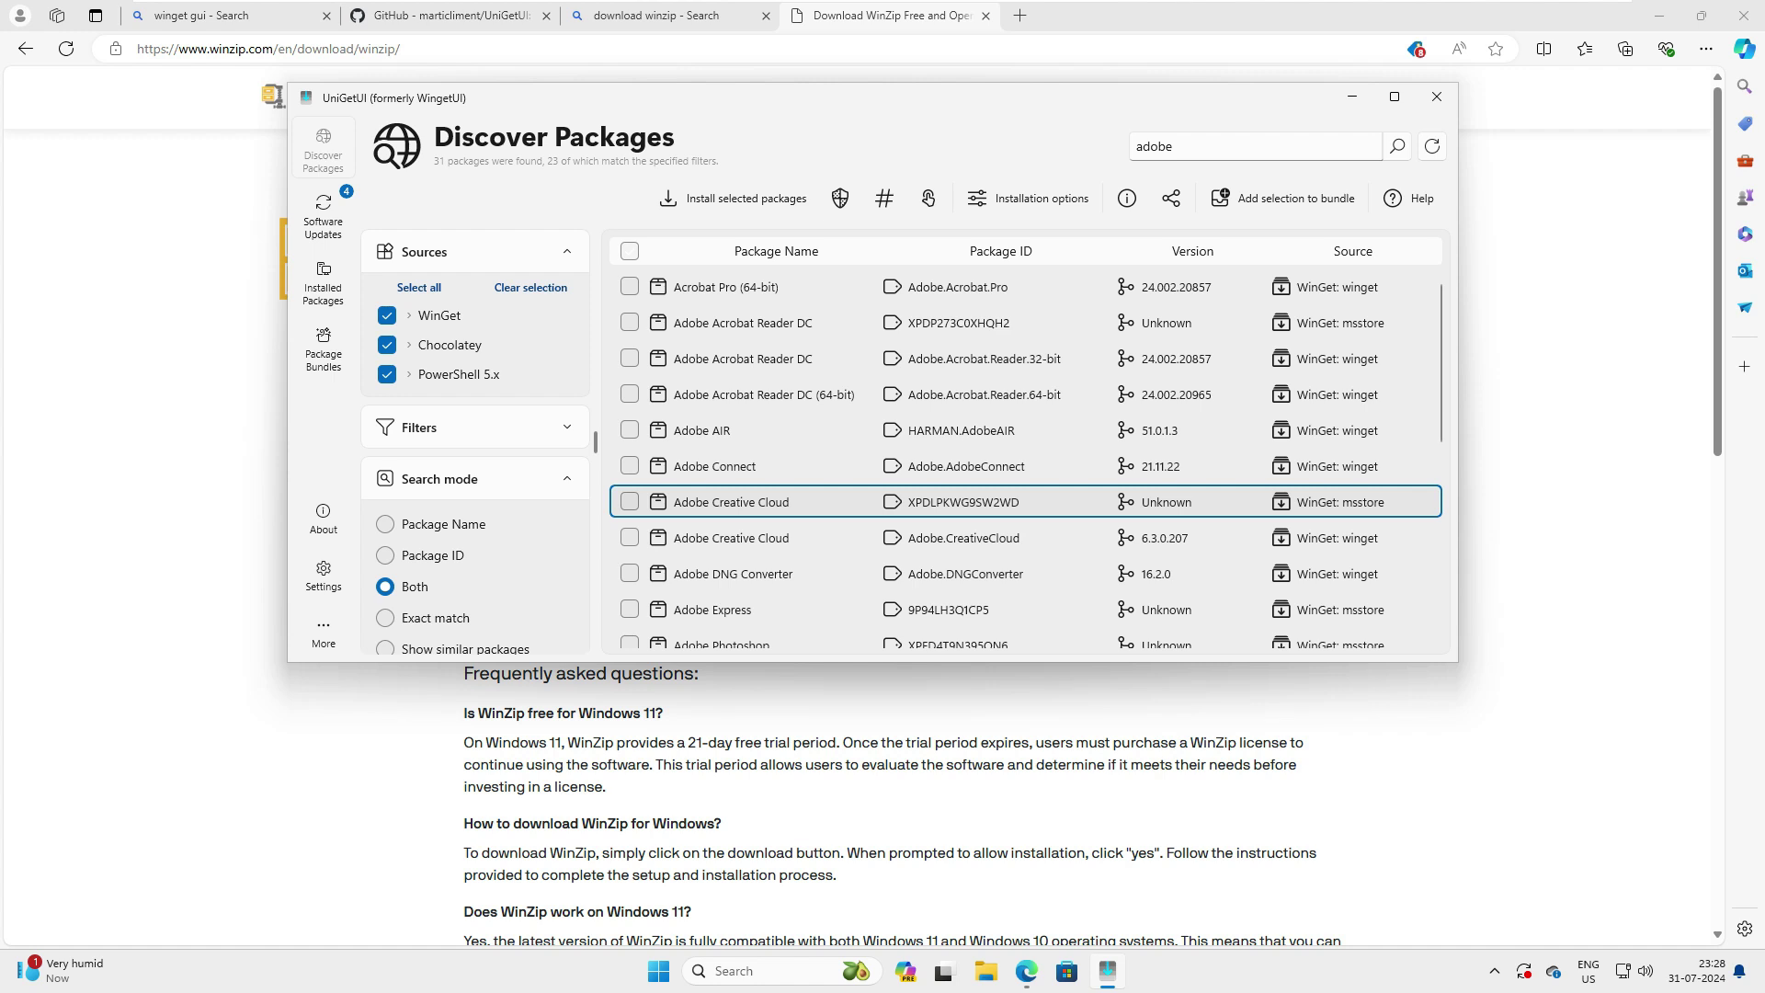
pyautogui.scroll(-3, 920, 538)
pyautogui.scroll(3, 919, 538)
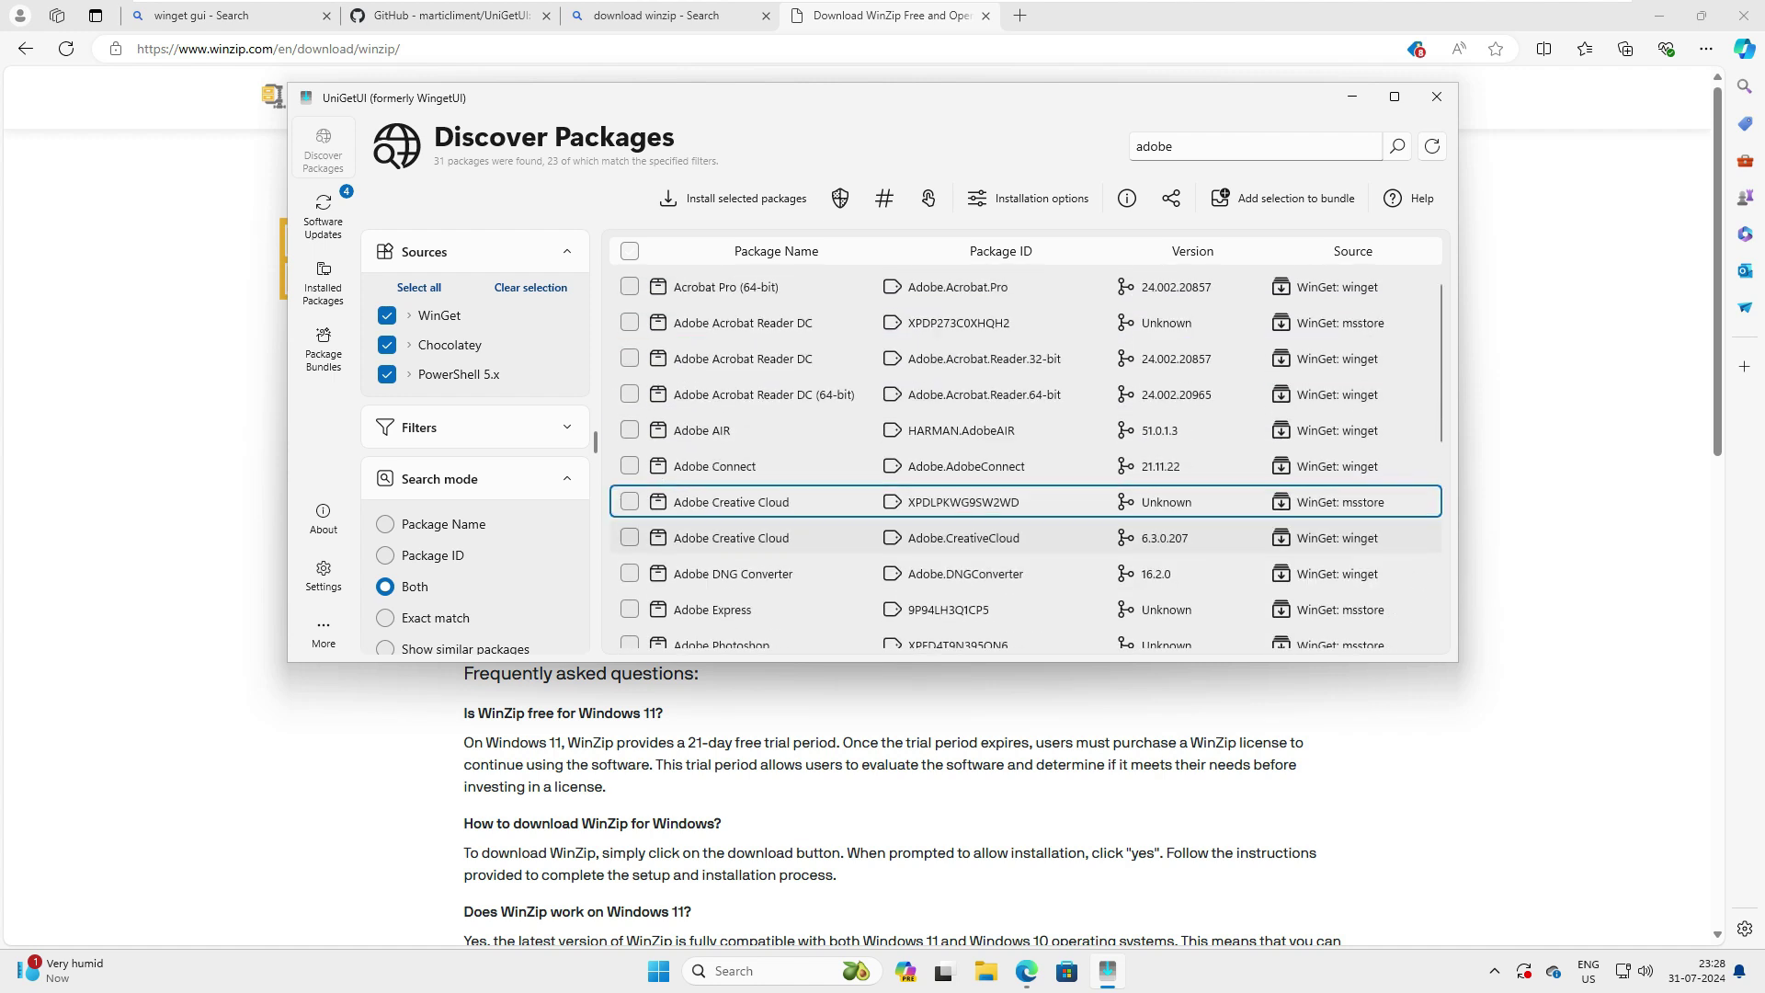
# Step: Replace the Discover Packages search with "winzip"
pyautogui.hotkey('ctrl', 'f')
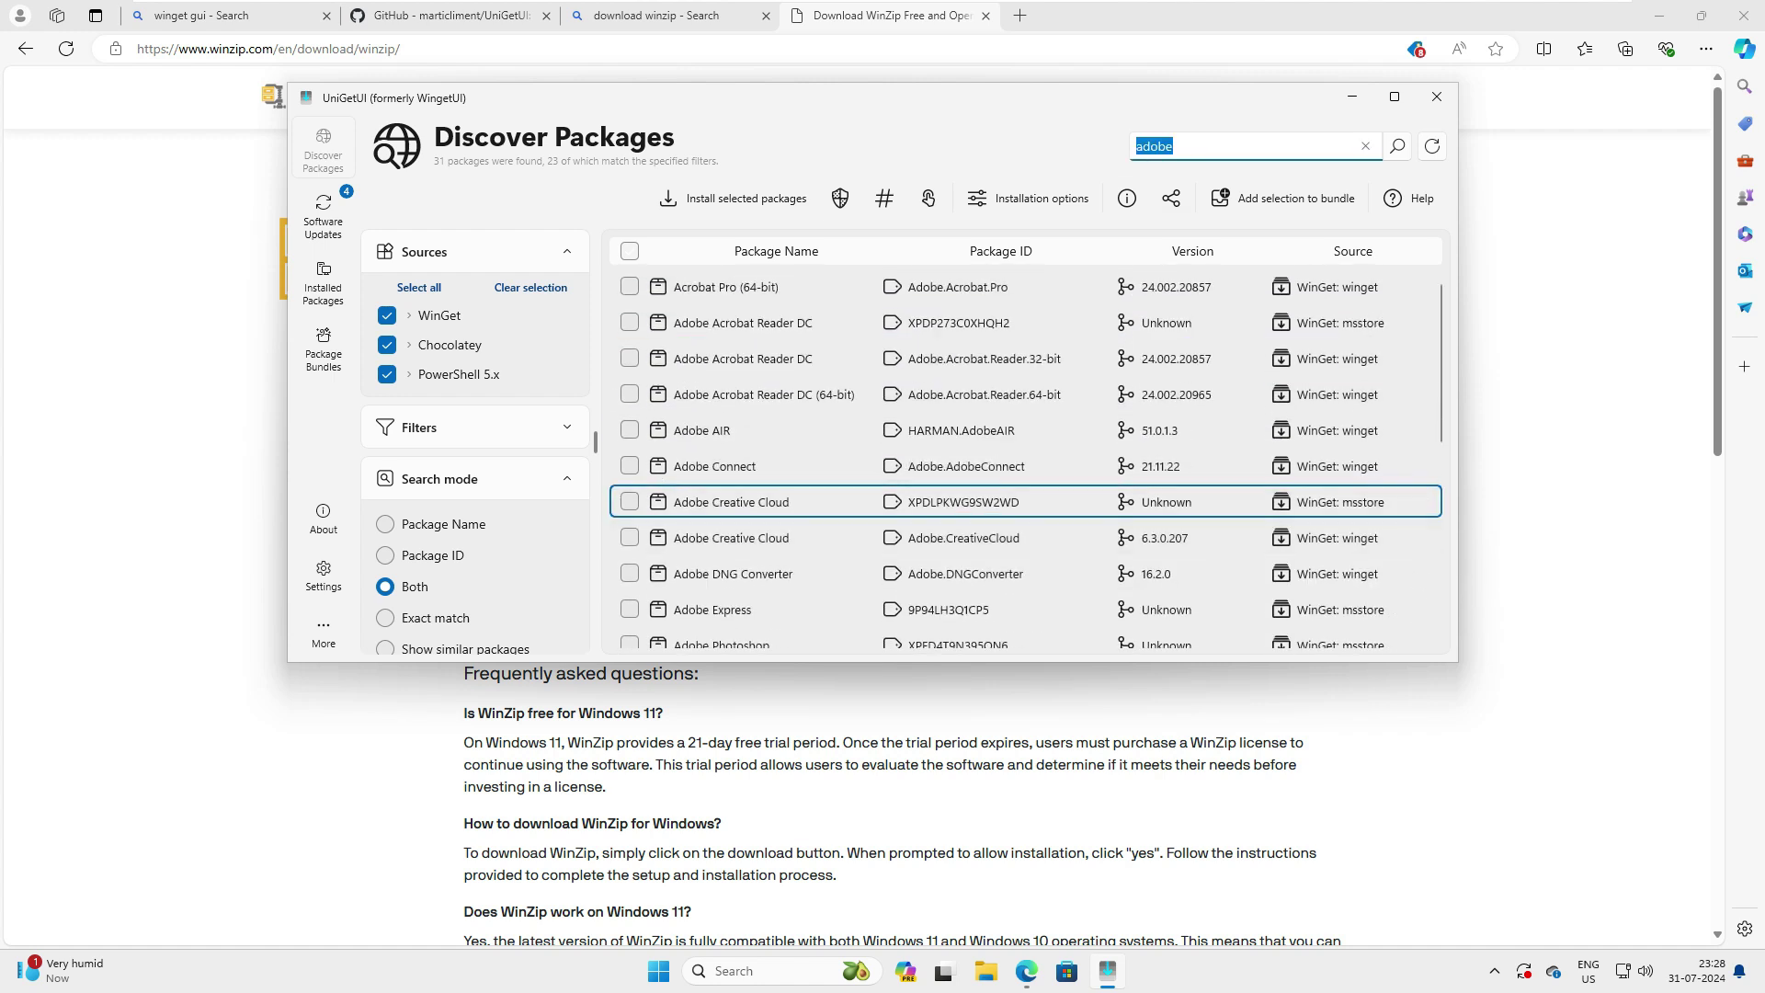
pyautogui.write('winzi')
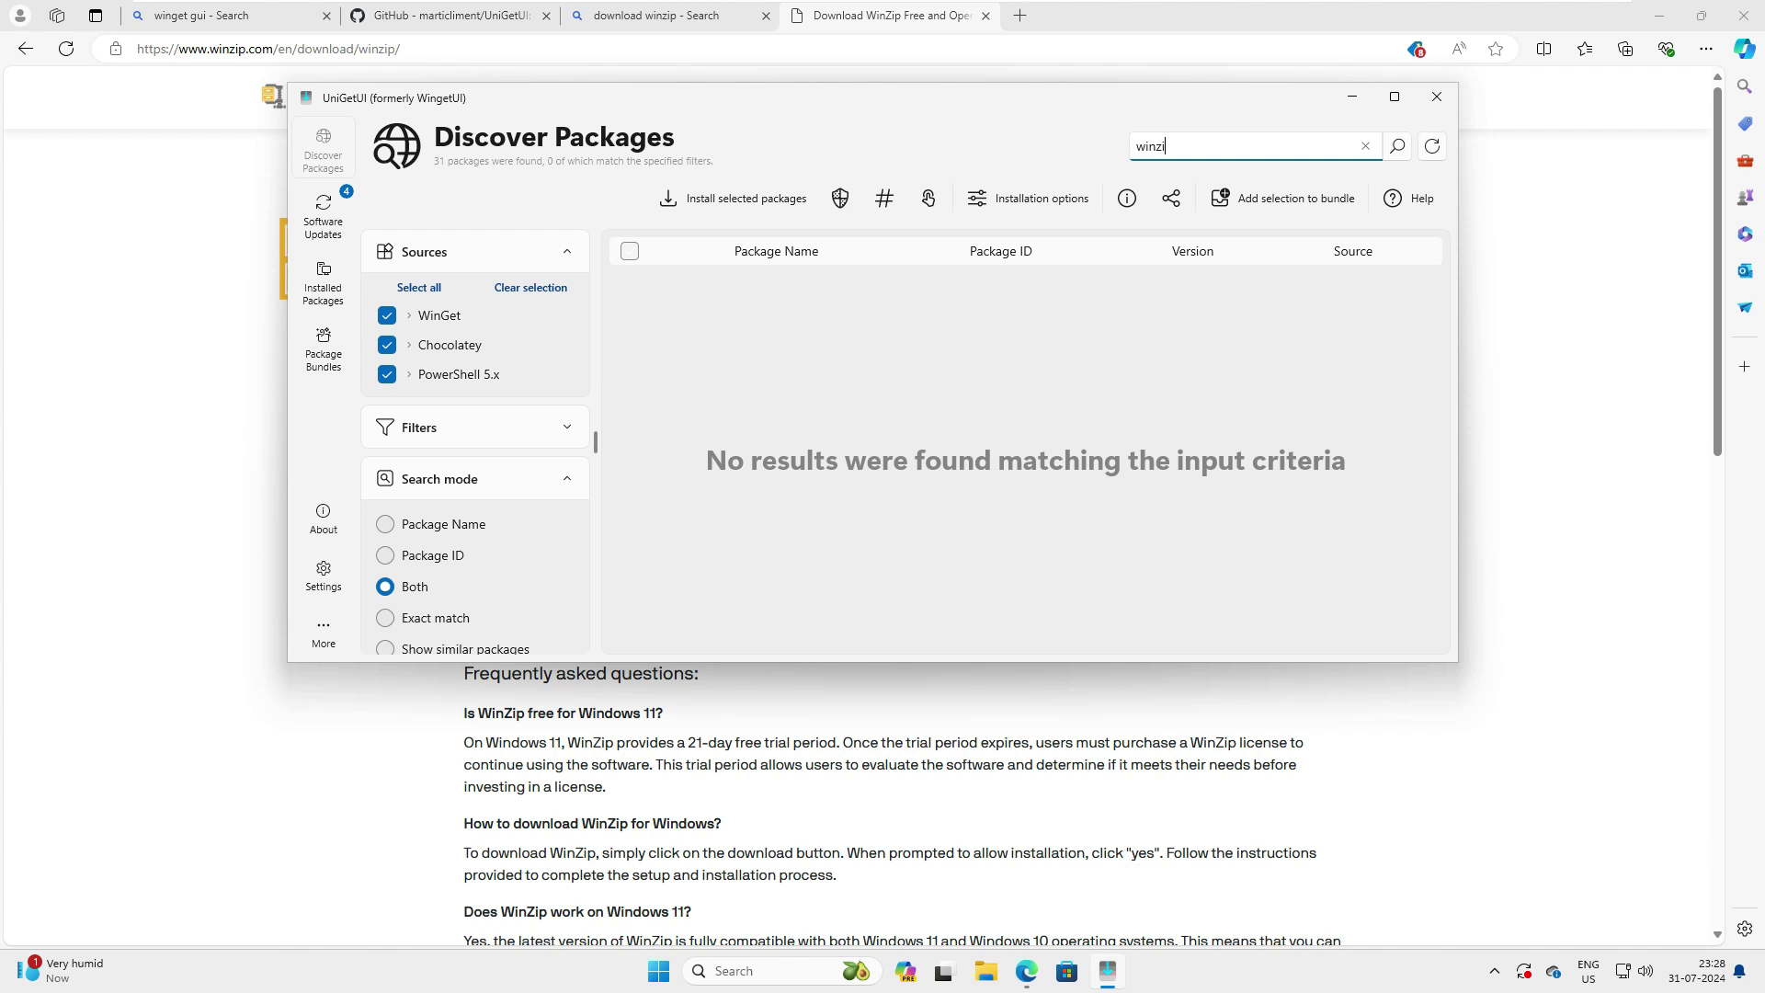
pyautogui.write('p')
pyautogui.press('Return')
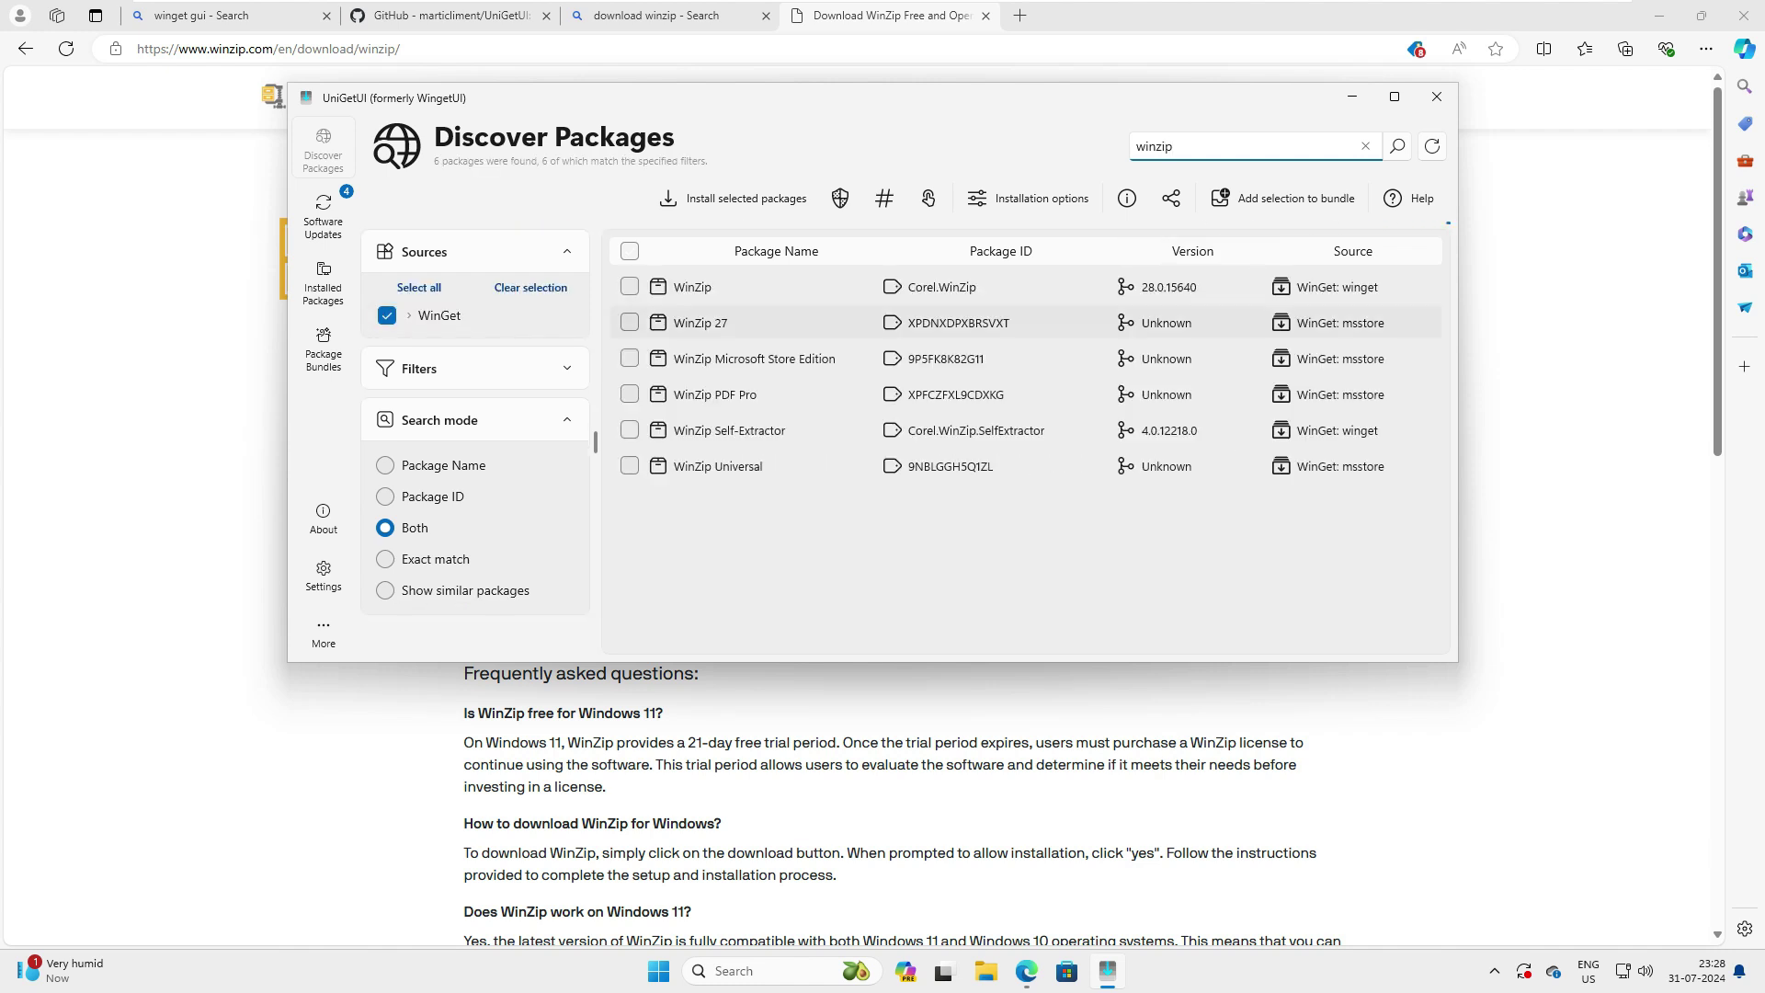
# Step: Start an interactive installation of WinZip 27 and allow the installer to make changes to the device
pyautogui.click(692, 324)
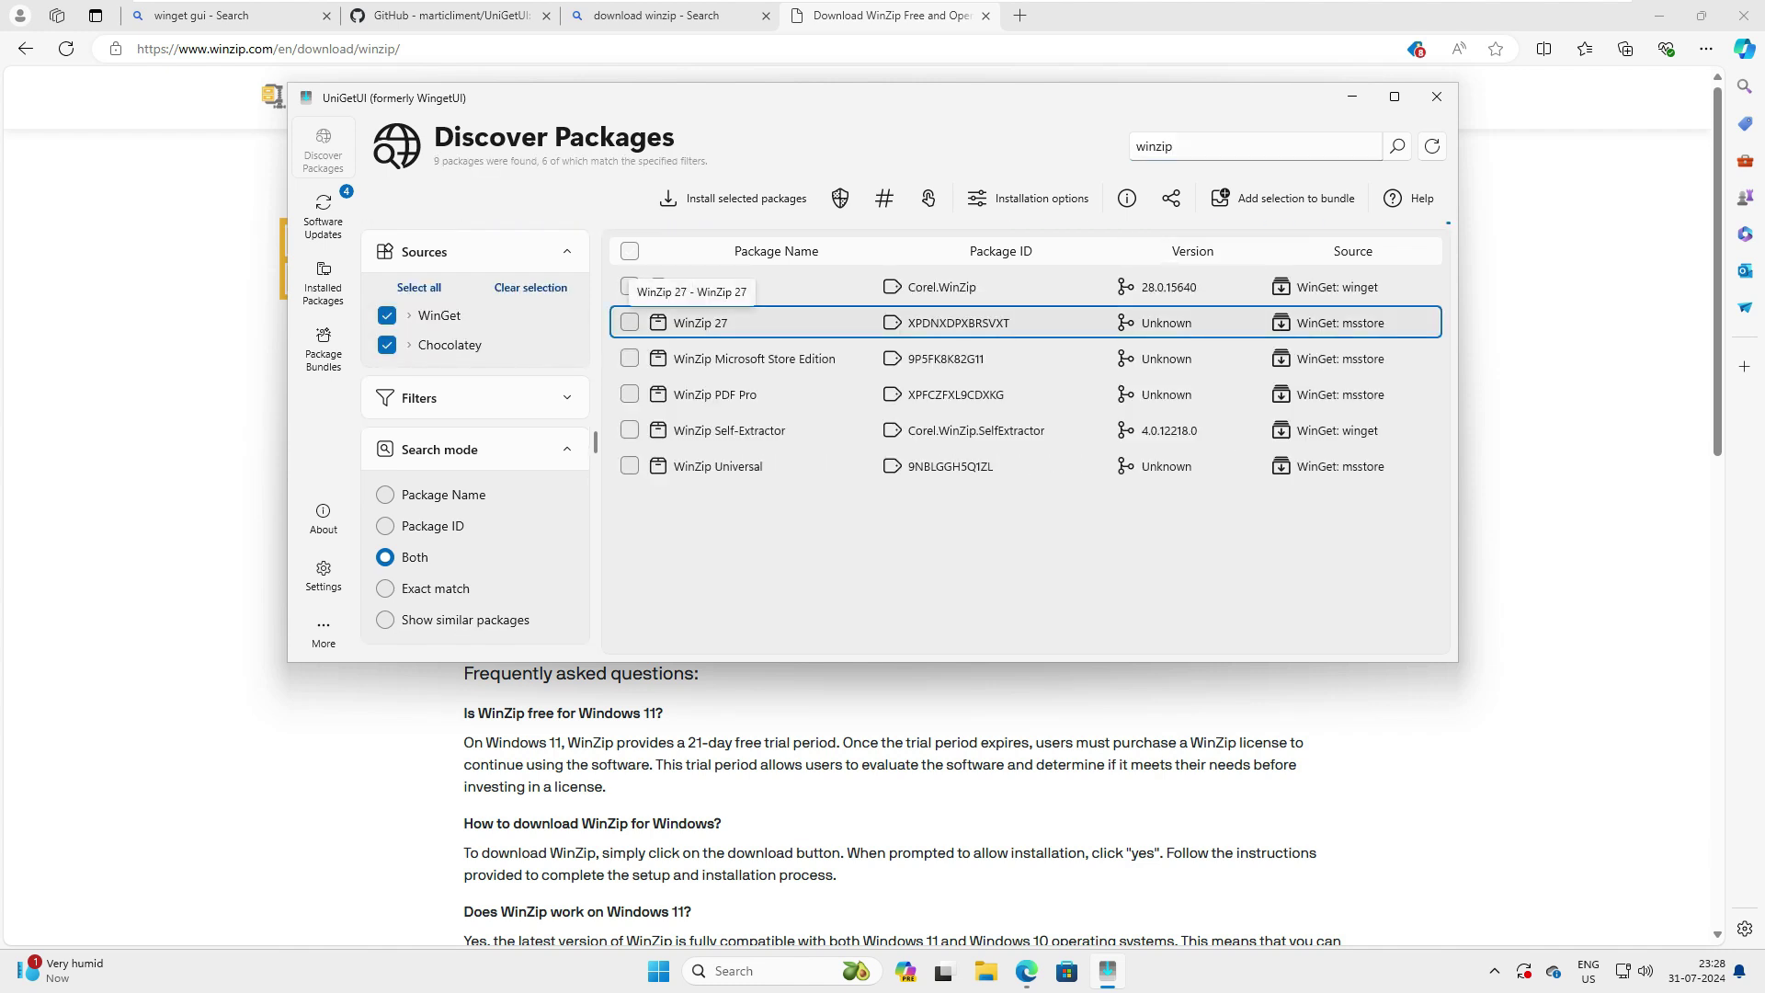
pyautogui.rightClick(701, 322)
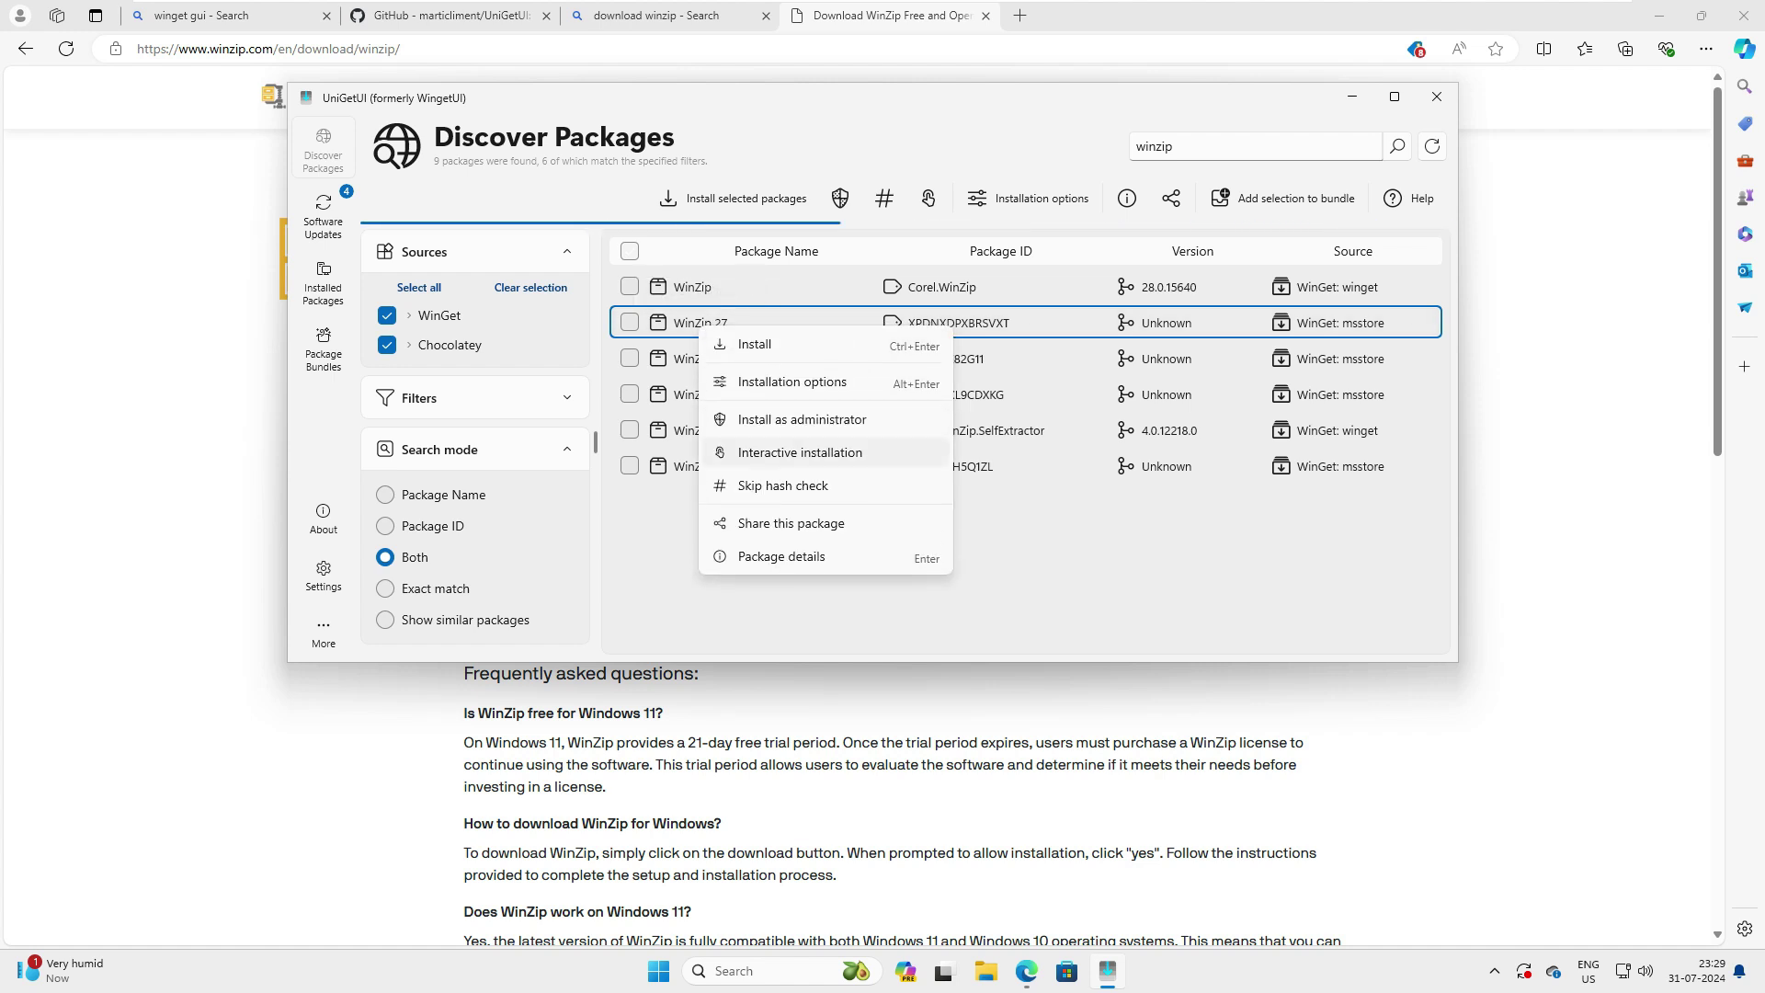
pyautogui.click(800, 452)
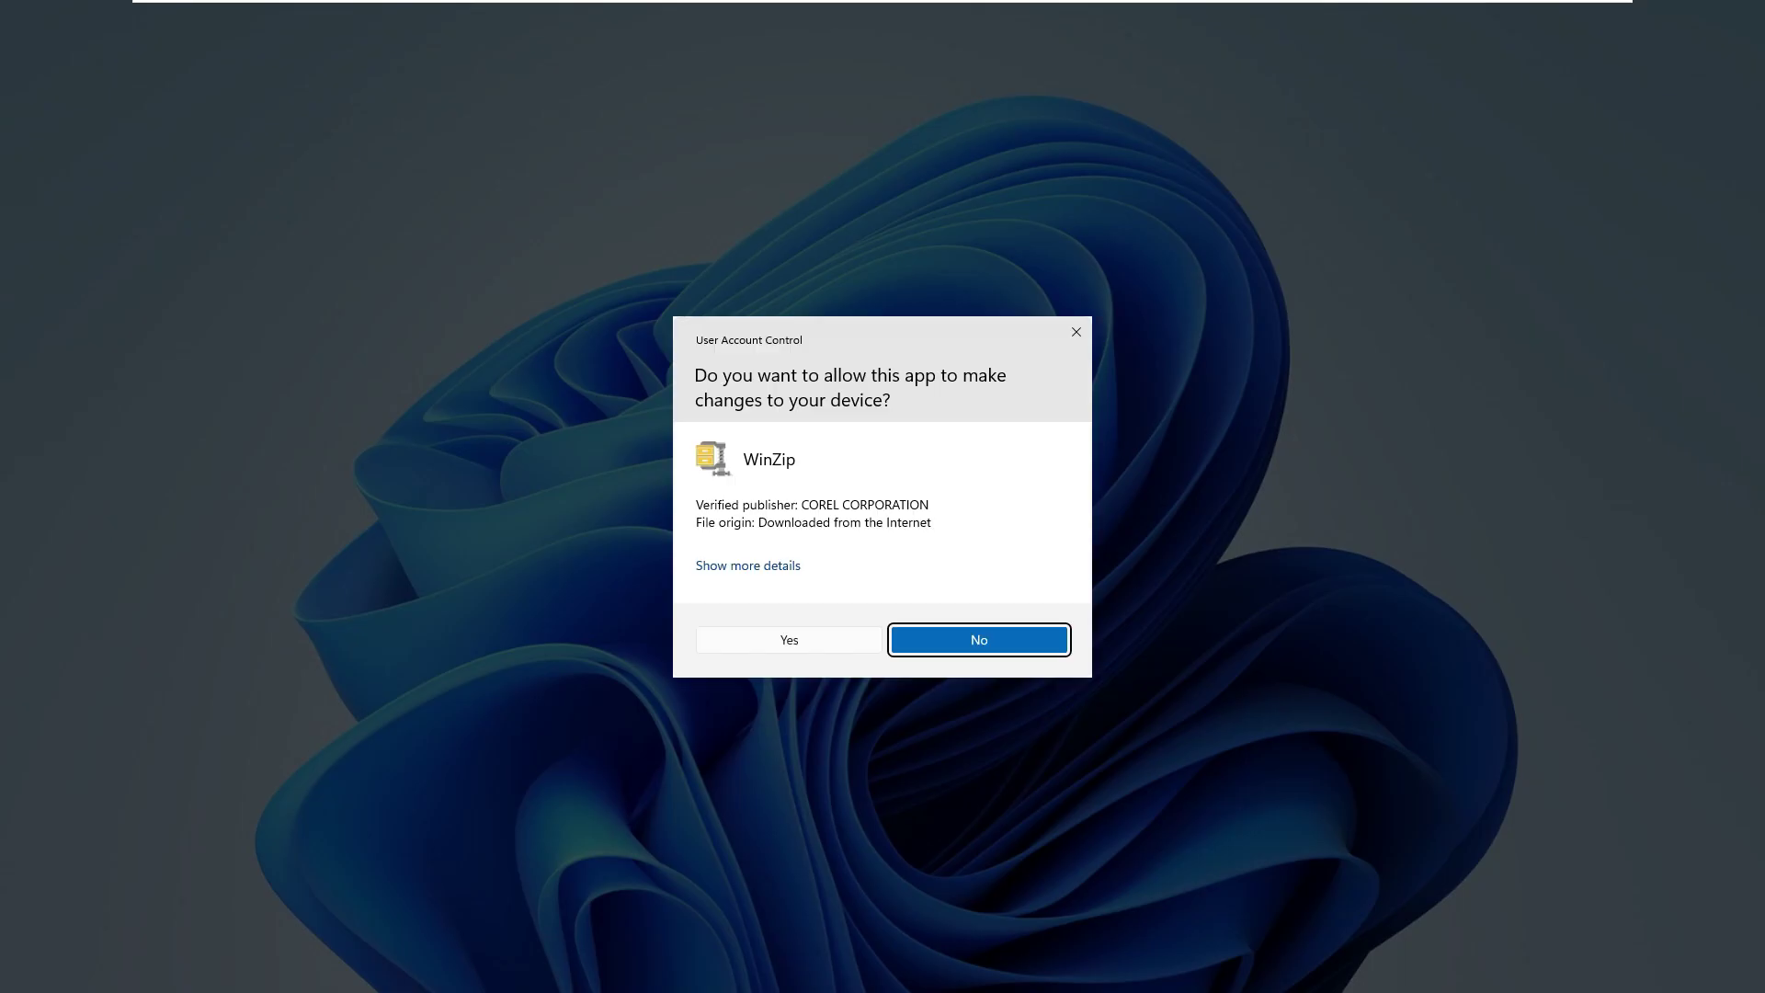
pyautogui.click(788, 640)
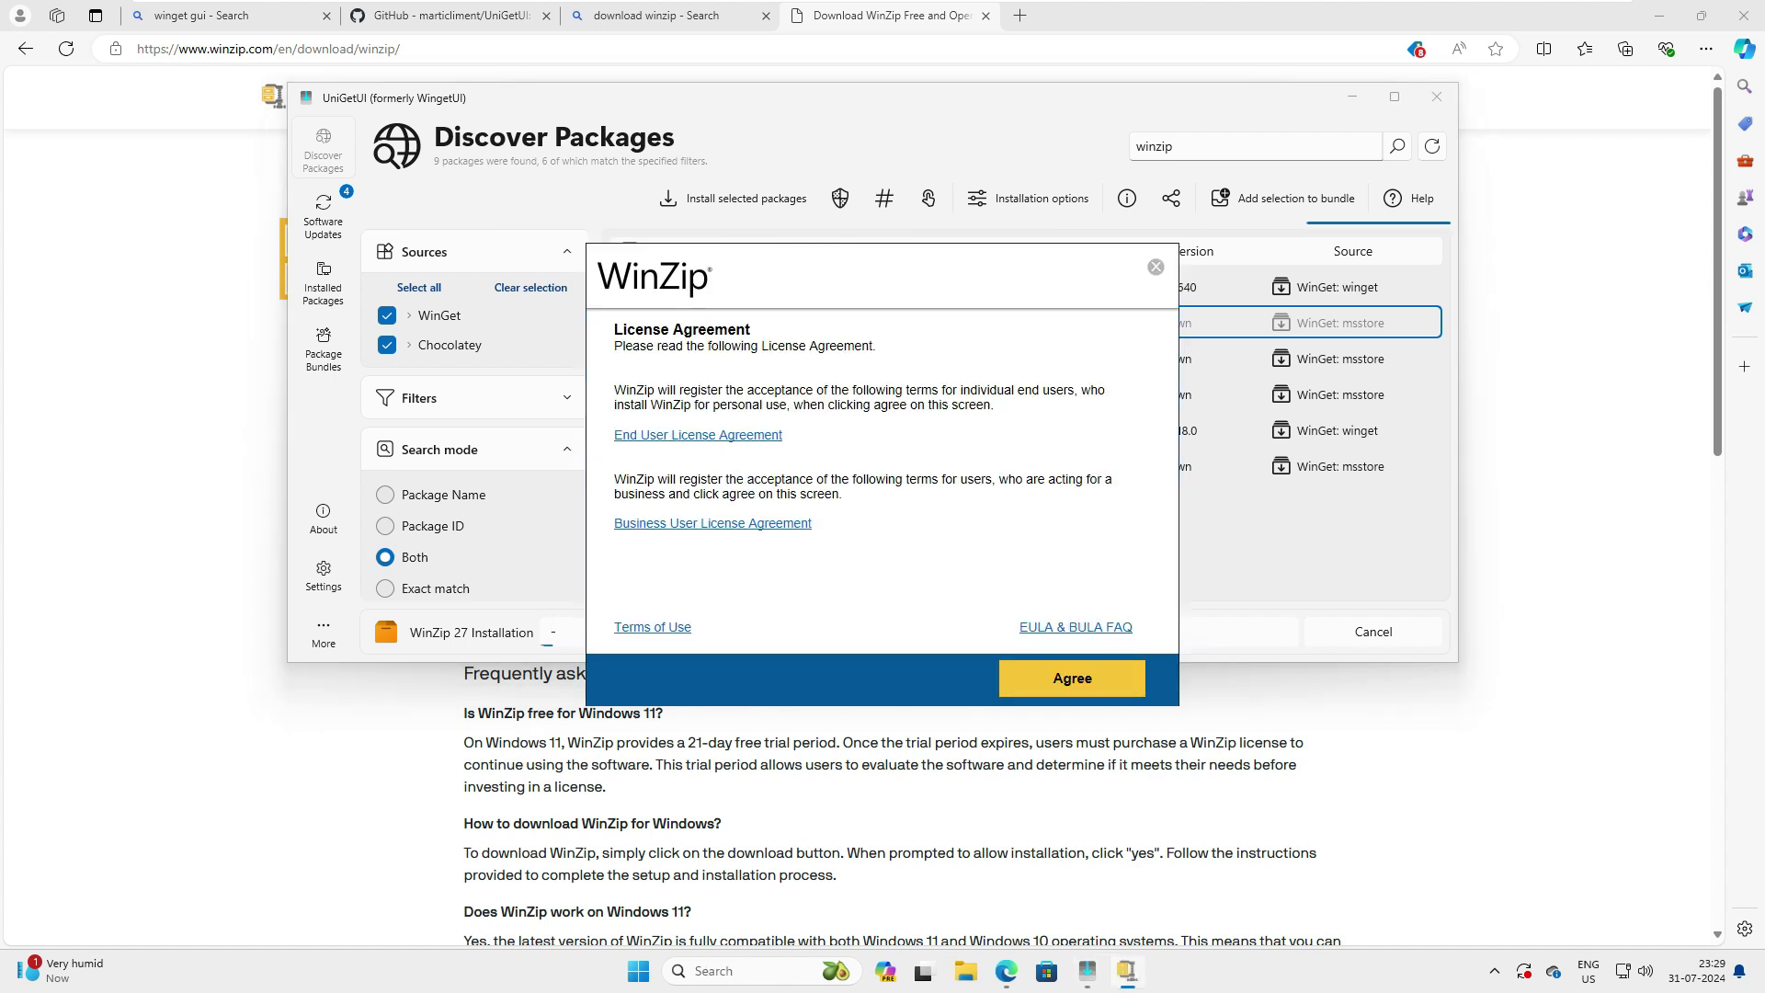
# Step: Accept the WinZip license agreement, finish the setup and dismiss the WinZip registration window
pyautogui.click(1072, 678)
pyautogui.click(1072, 678)
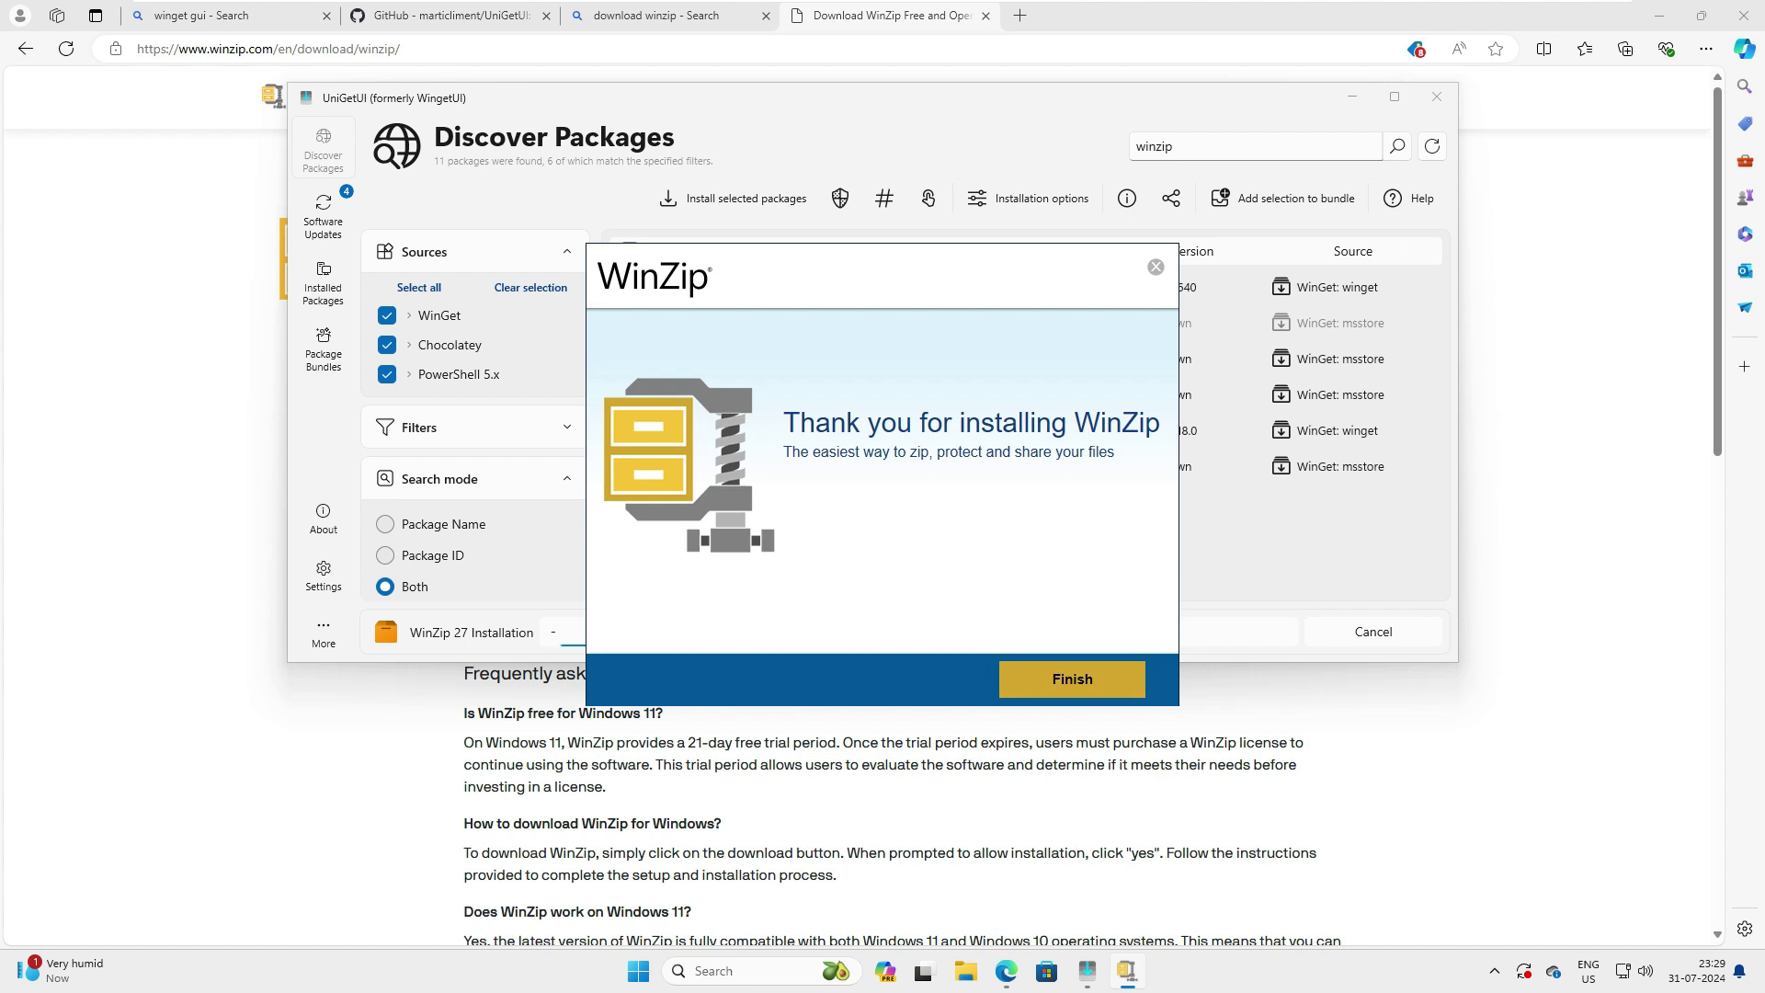
pyautogui.click(1073, 681)
pyautogui.click(890, 16)
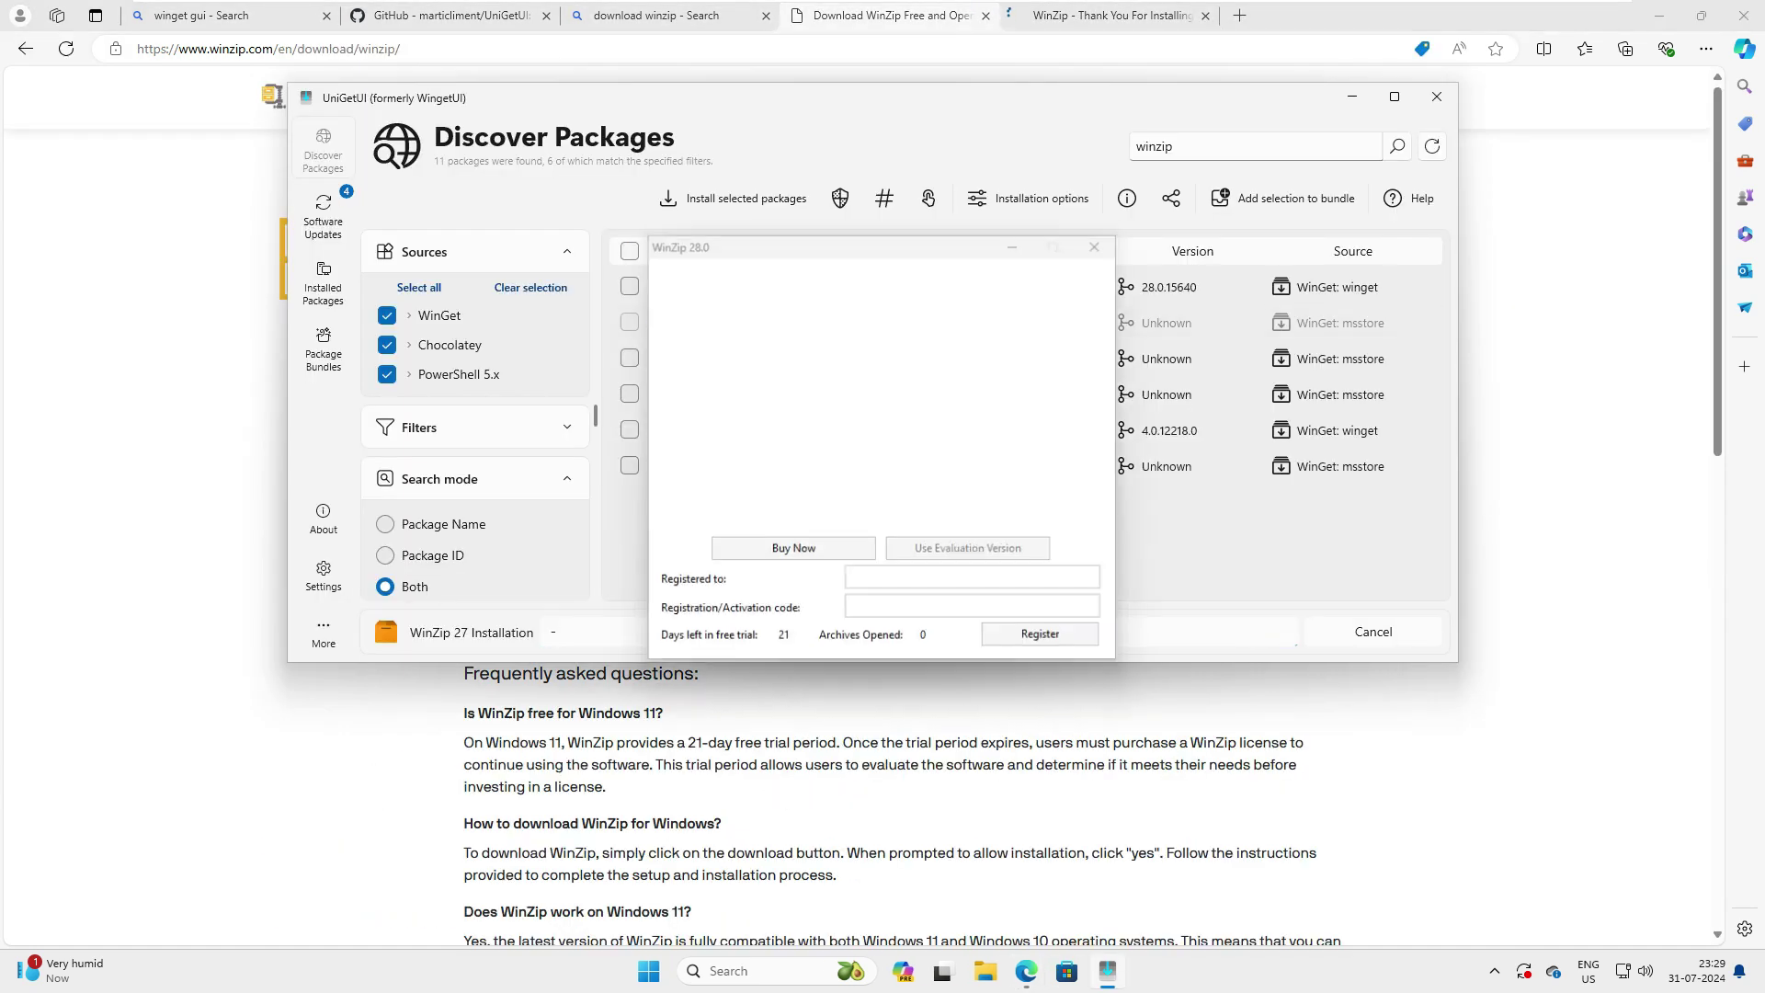
pyautogui.press('Escape')
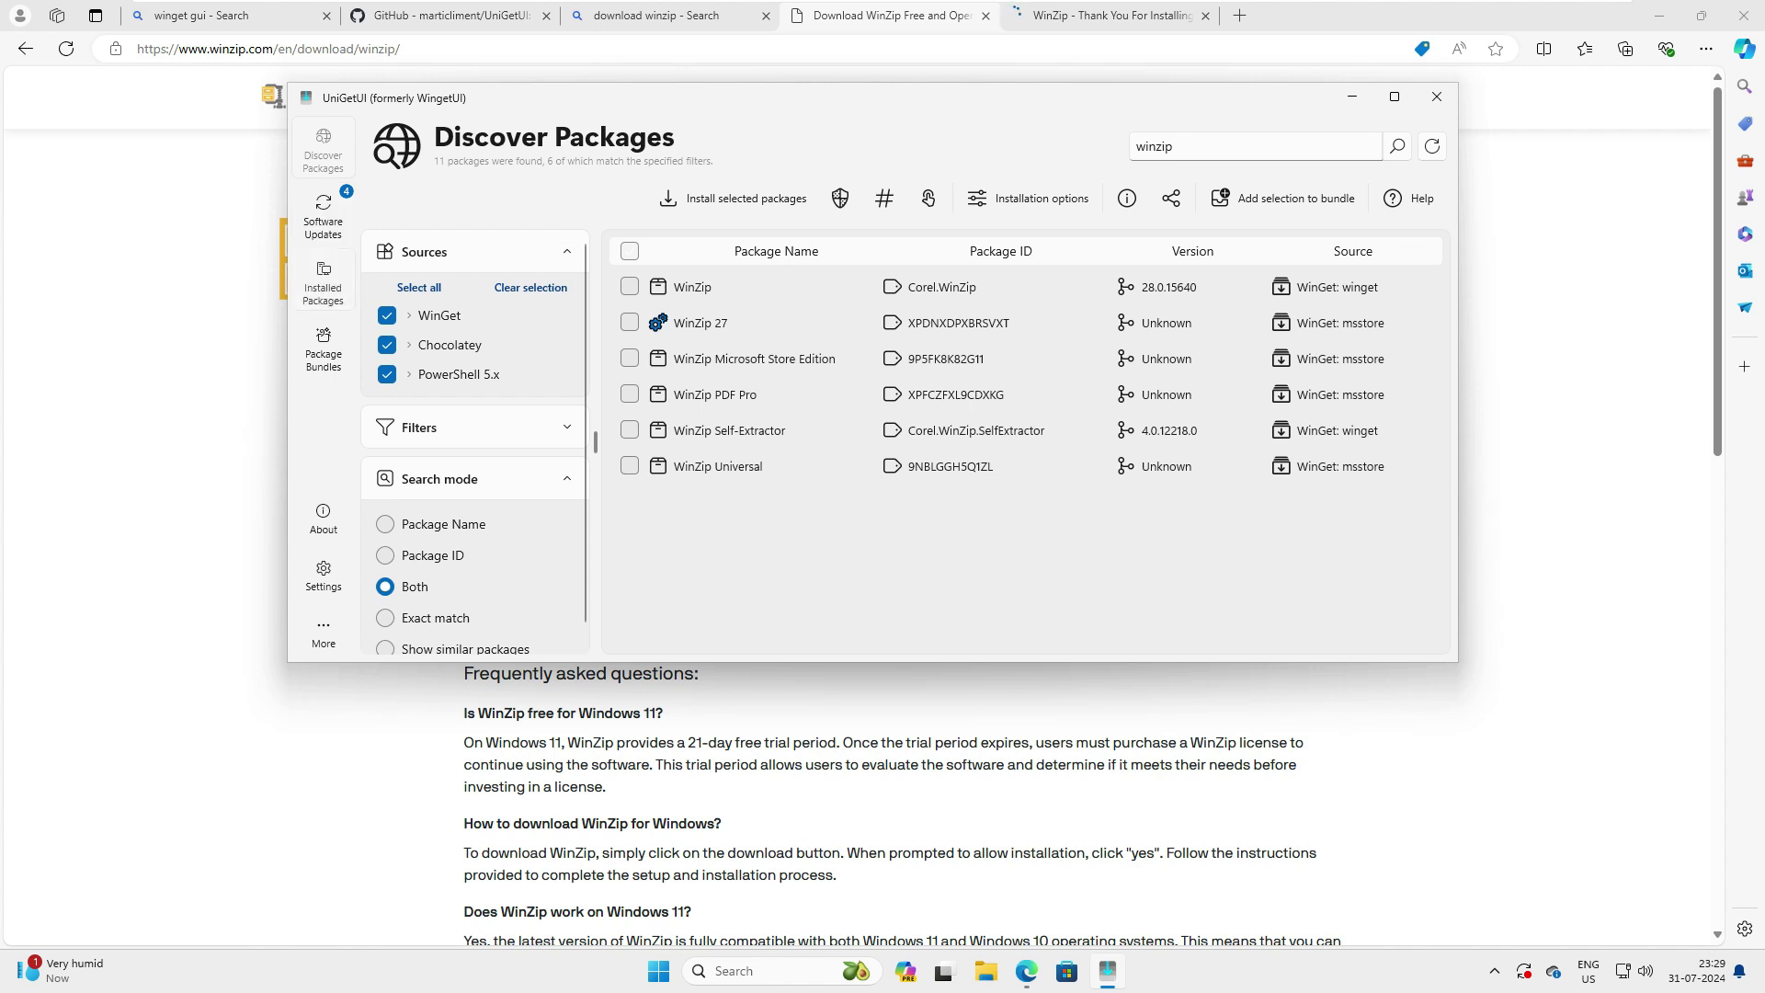
# Step: Search the installed packages for "winzip"
pyautogui.click(323, 285)
pyautogui.scroll(3, 1020, 423)
pyautogui.scroll(-7, 1021, 386)
pyautogui.click(1254, 146)
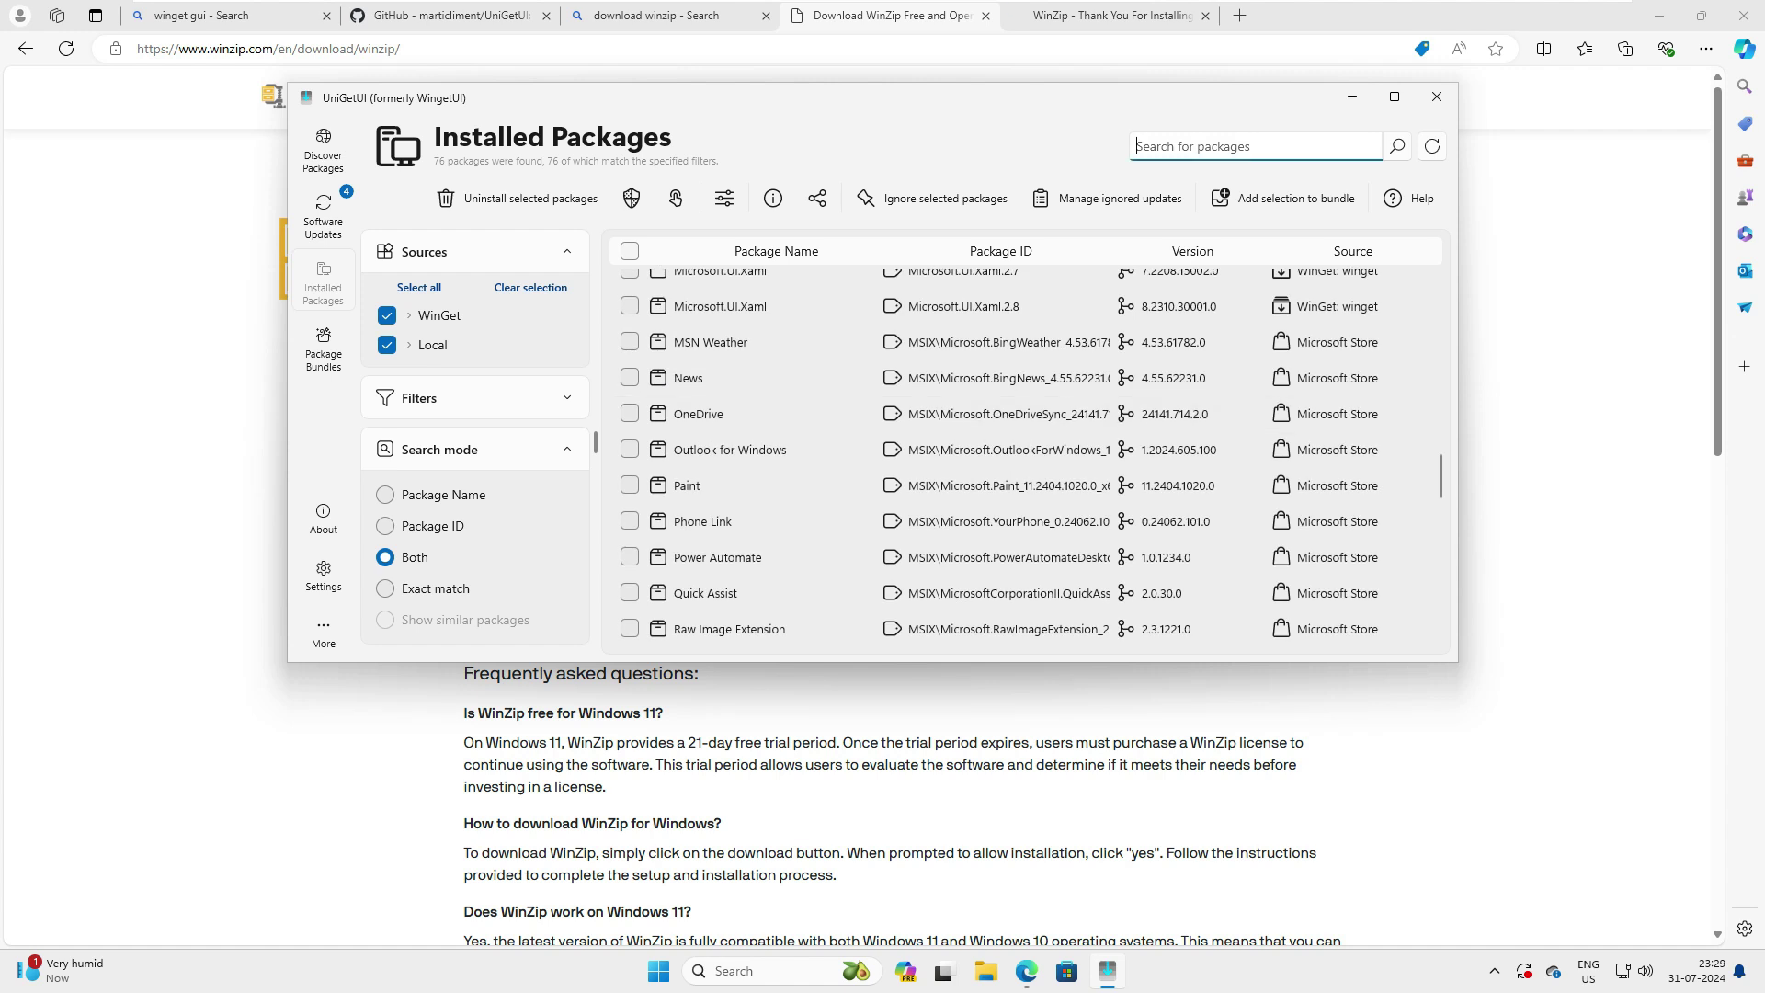
pyautogui.write('wiz')
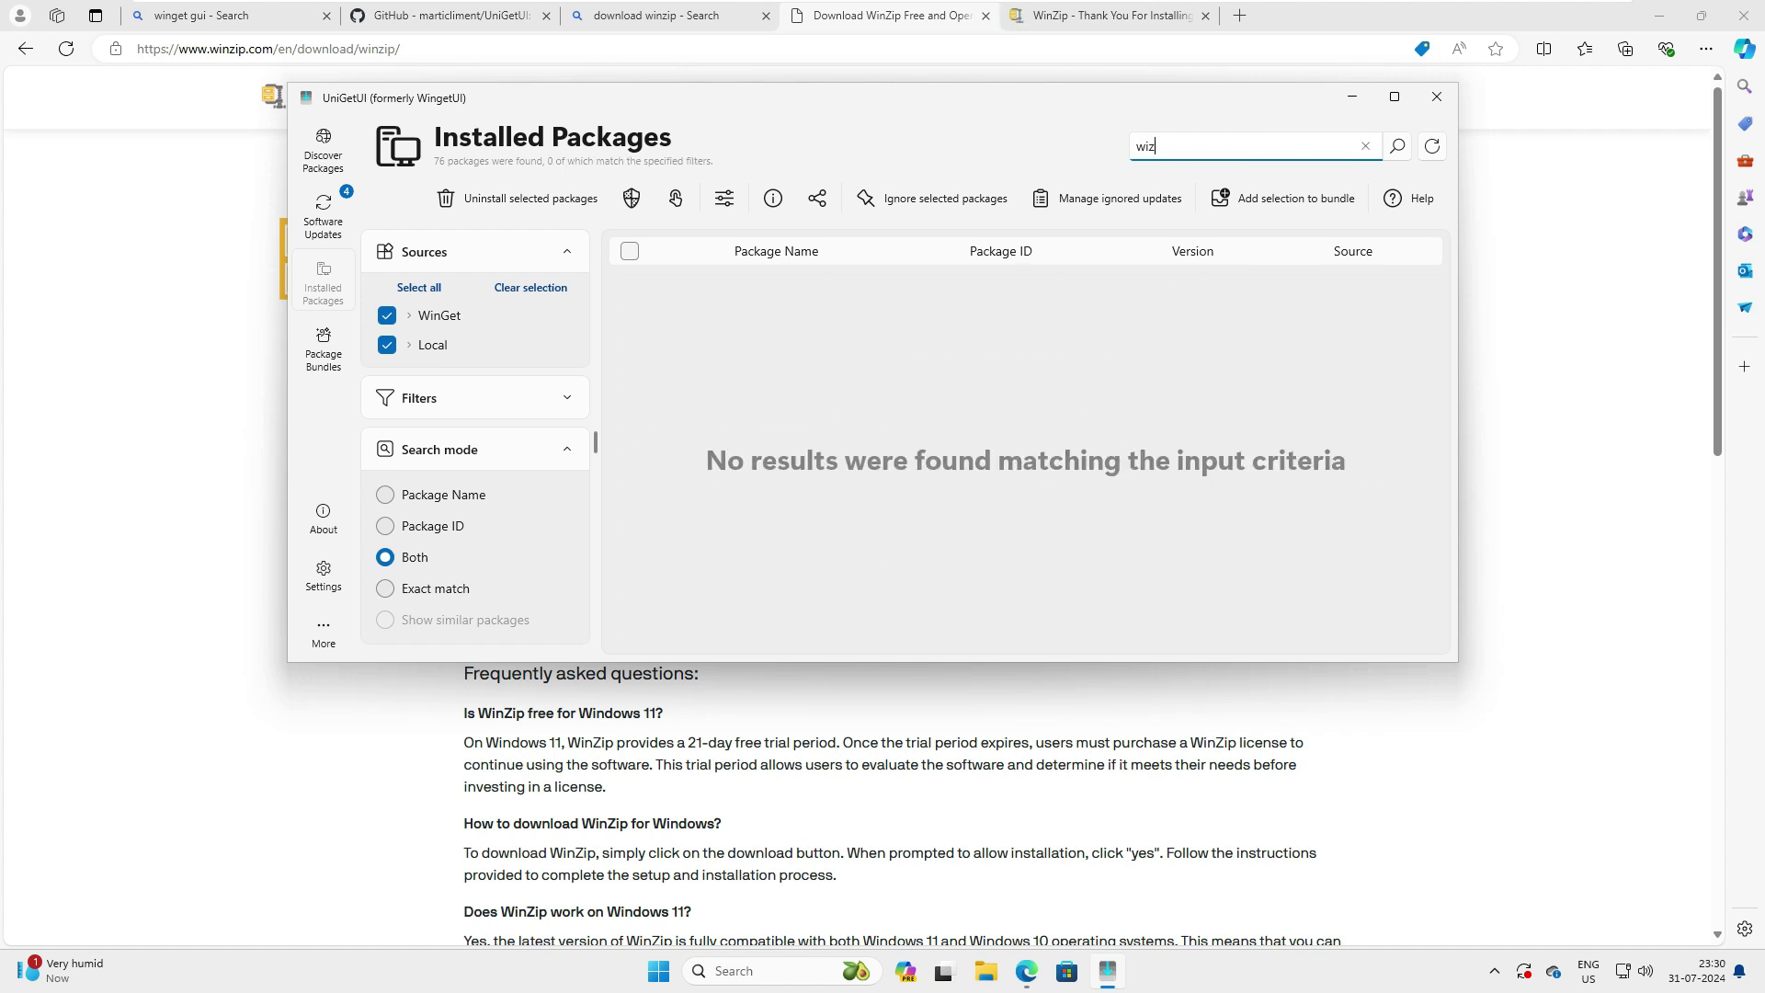
pyautogui.press('BackSpace')
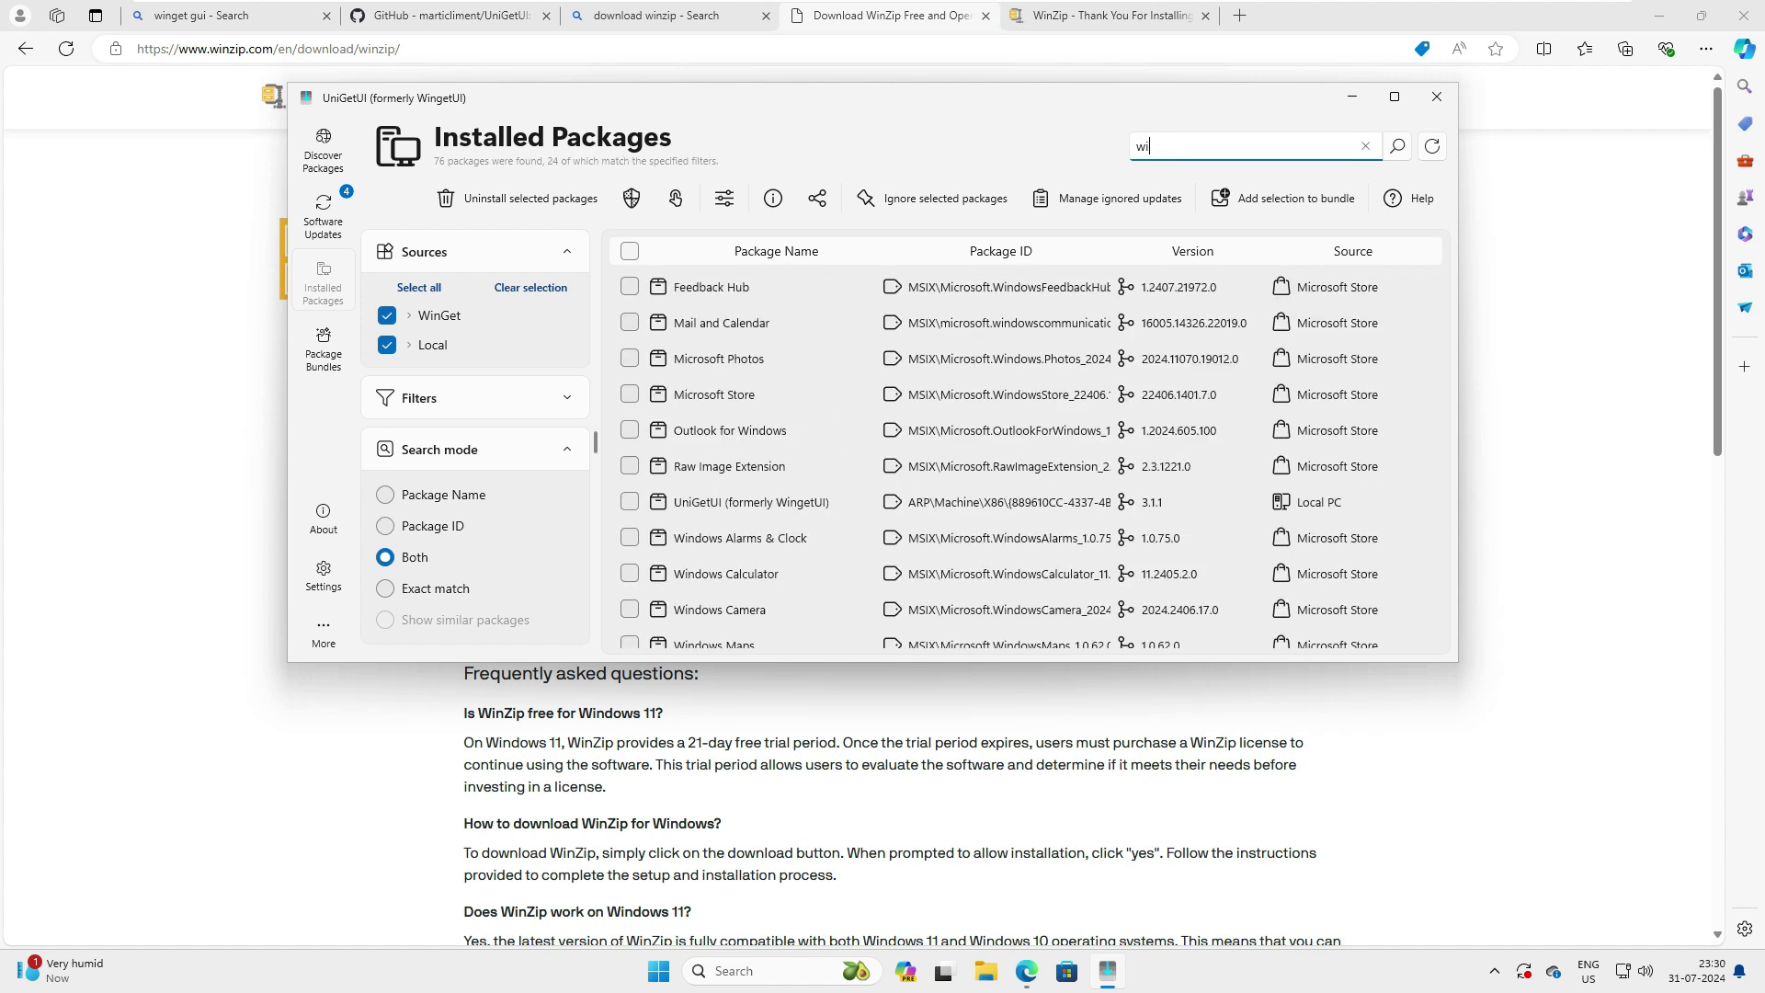
pyautogui.write('nzip')
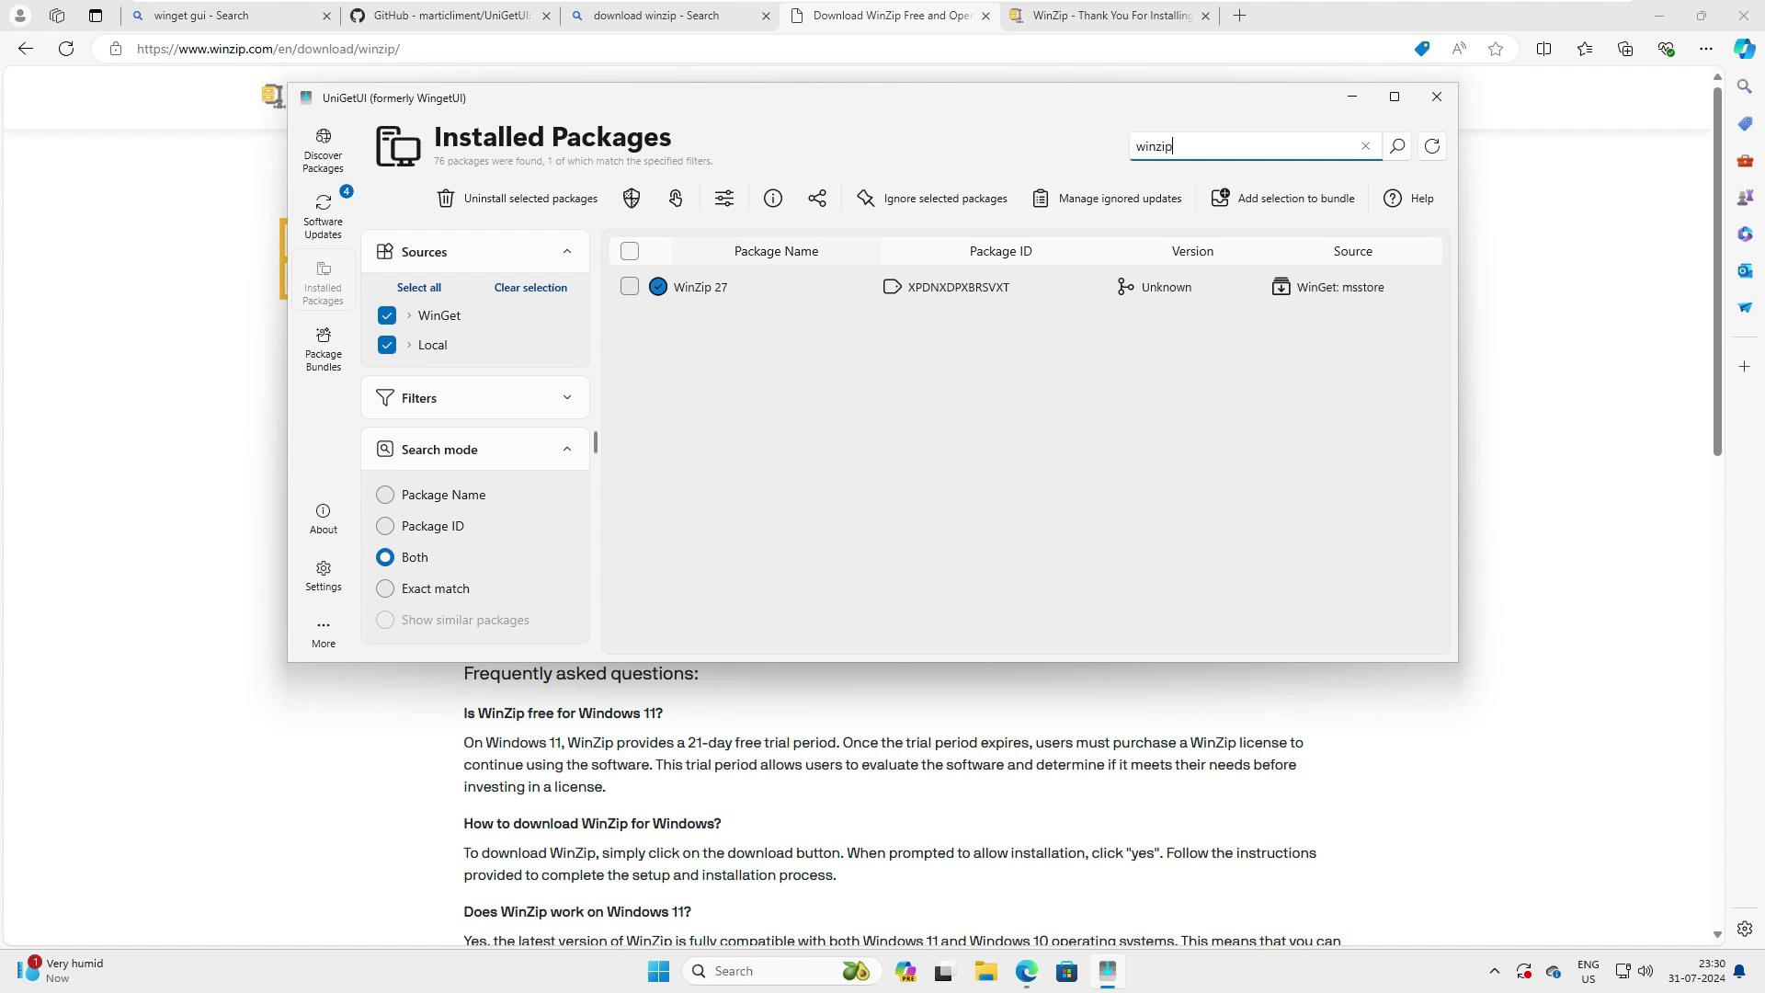
# Step: Uninstall the WinZip 27 package, confirm the uninstallation and allow the removal to make changes to the device
pyautogui.click(713, 287)
pyautogui.rightClick(713, 287)
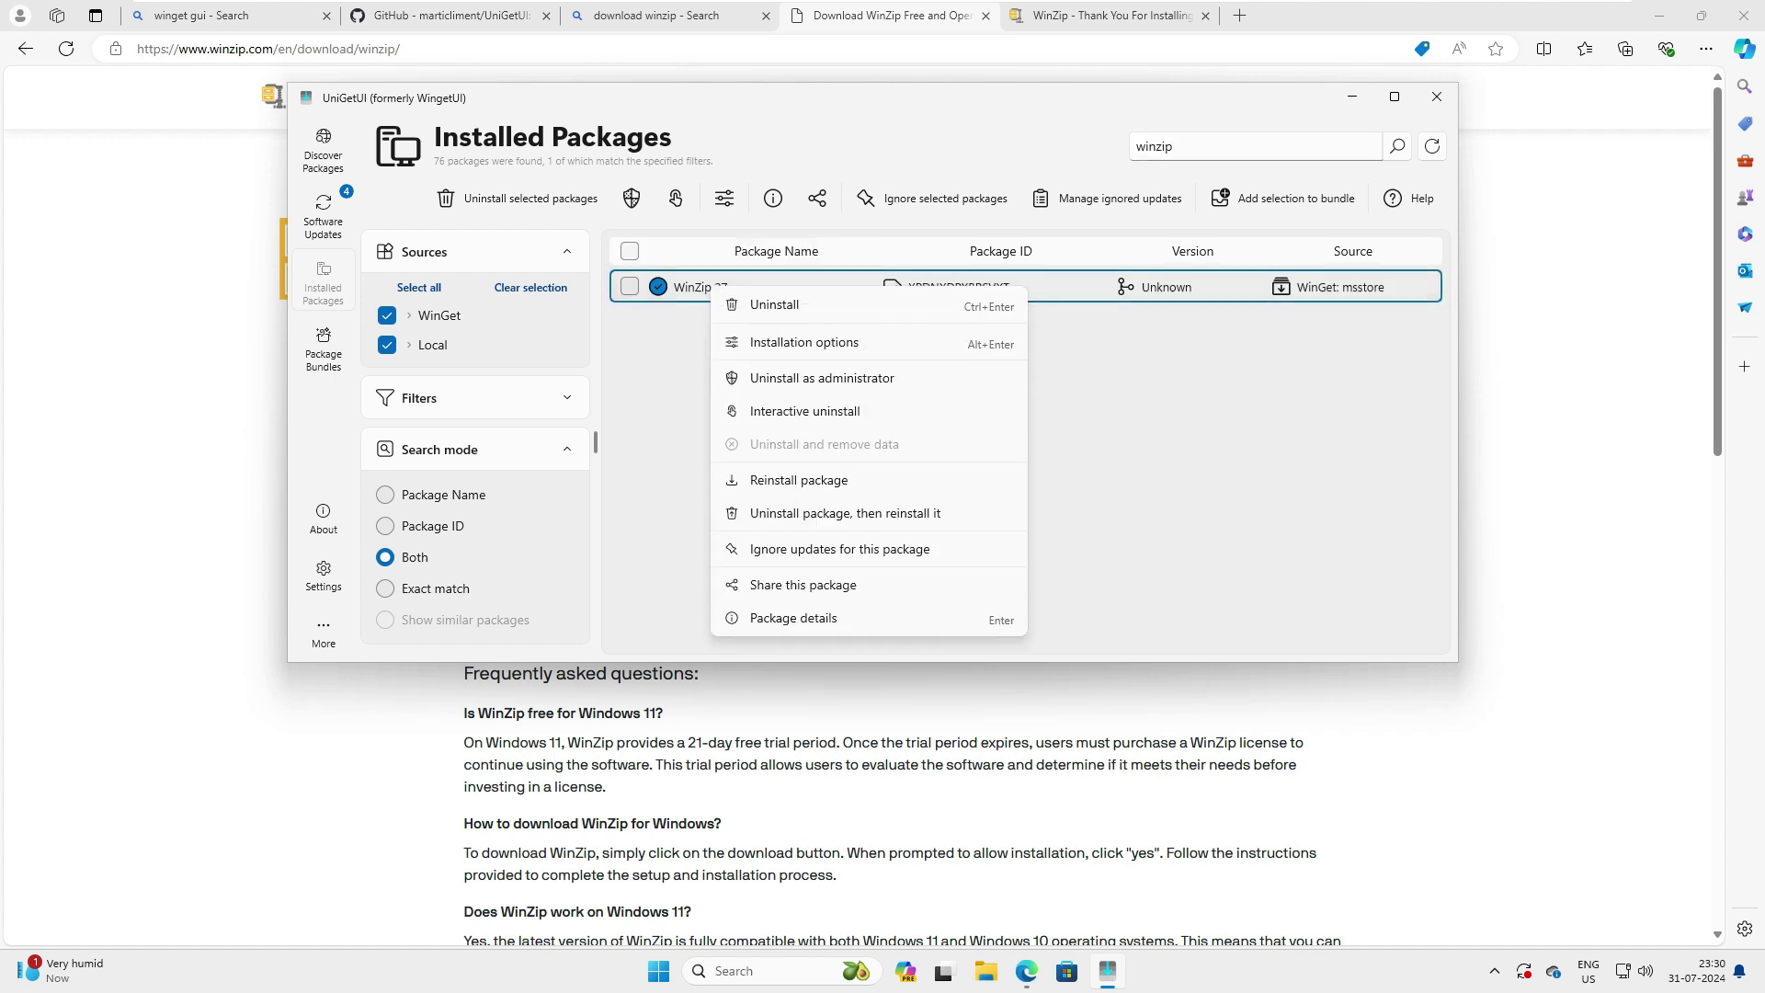
pyautogui.click(775, 304)
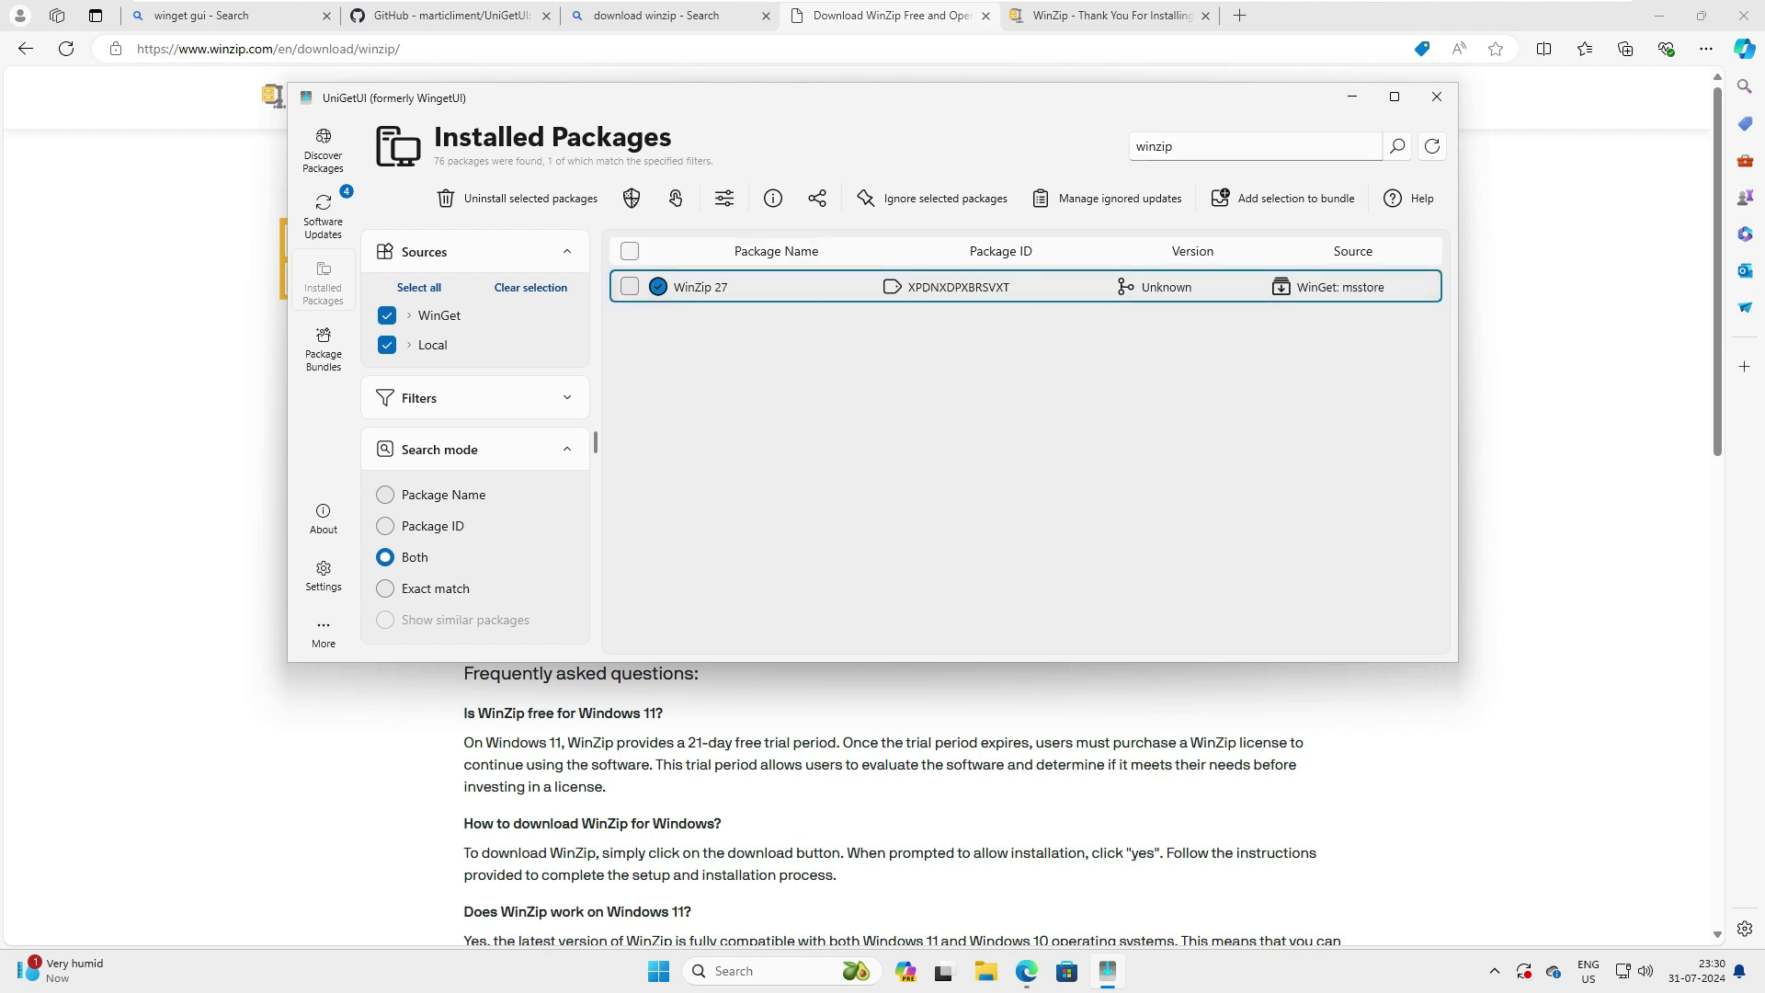
pyautogui.click(936, 422)
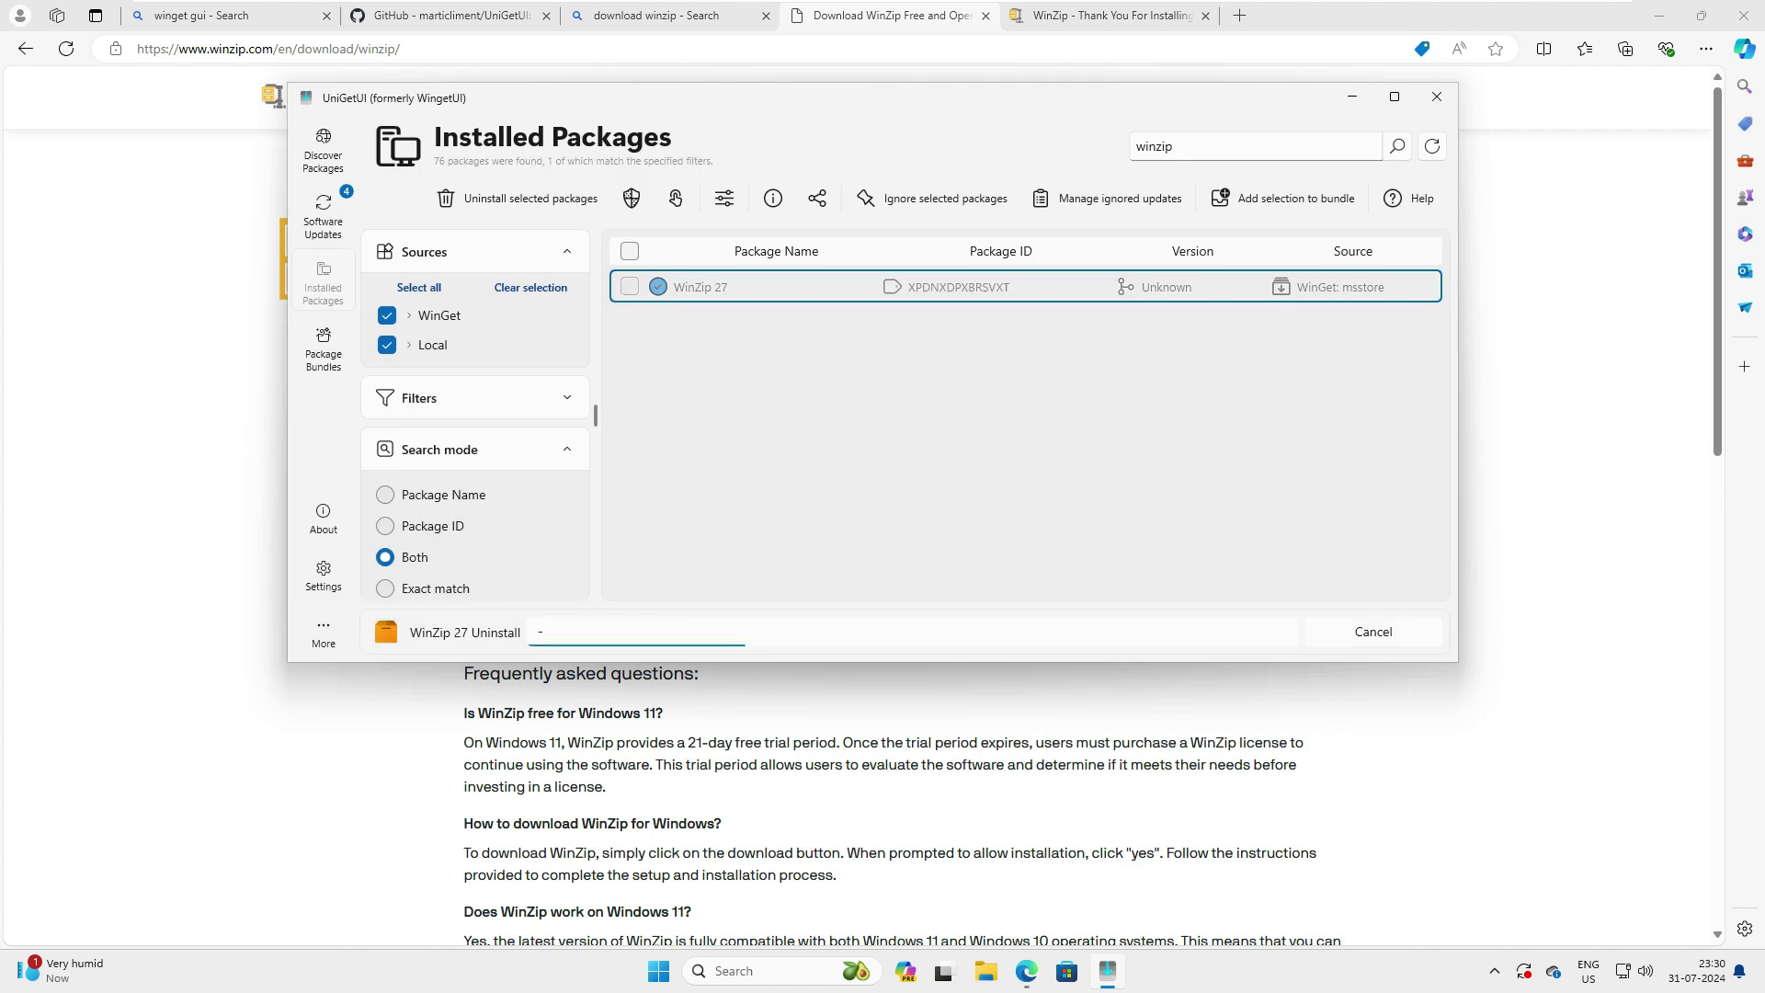
pyautogui.press('Return')
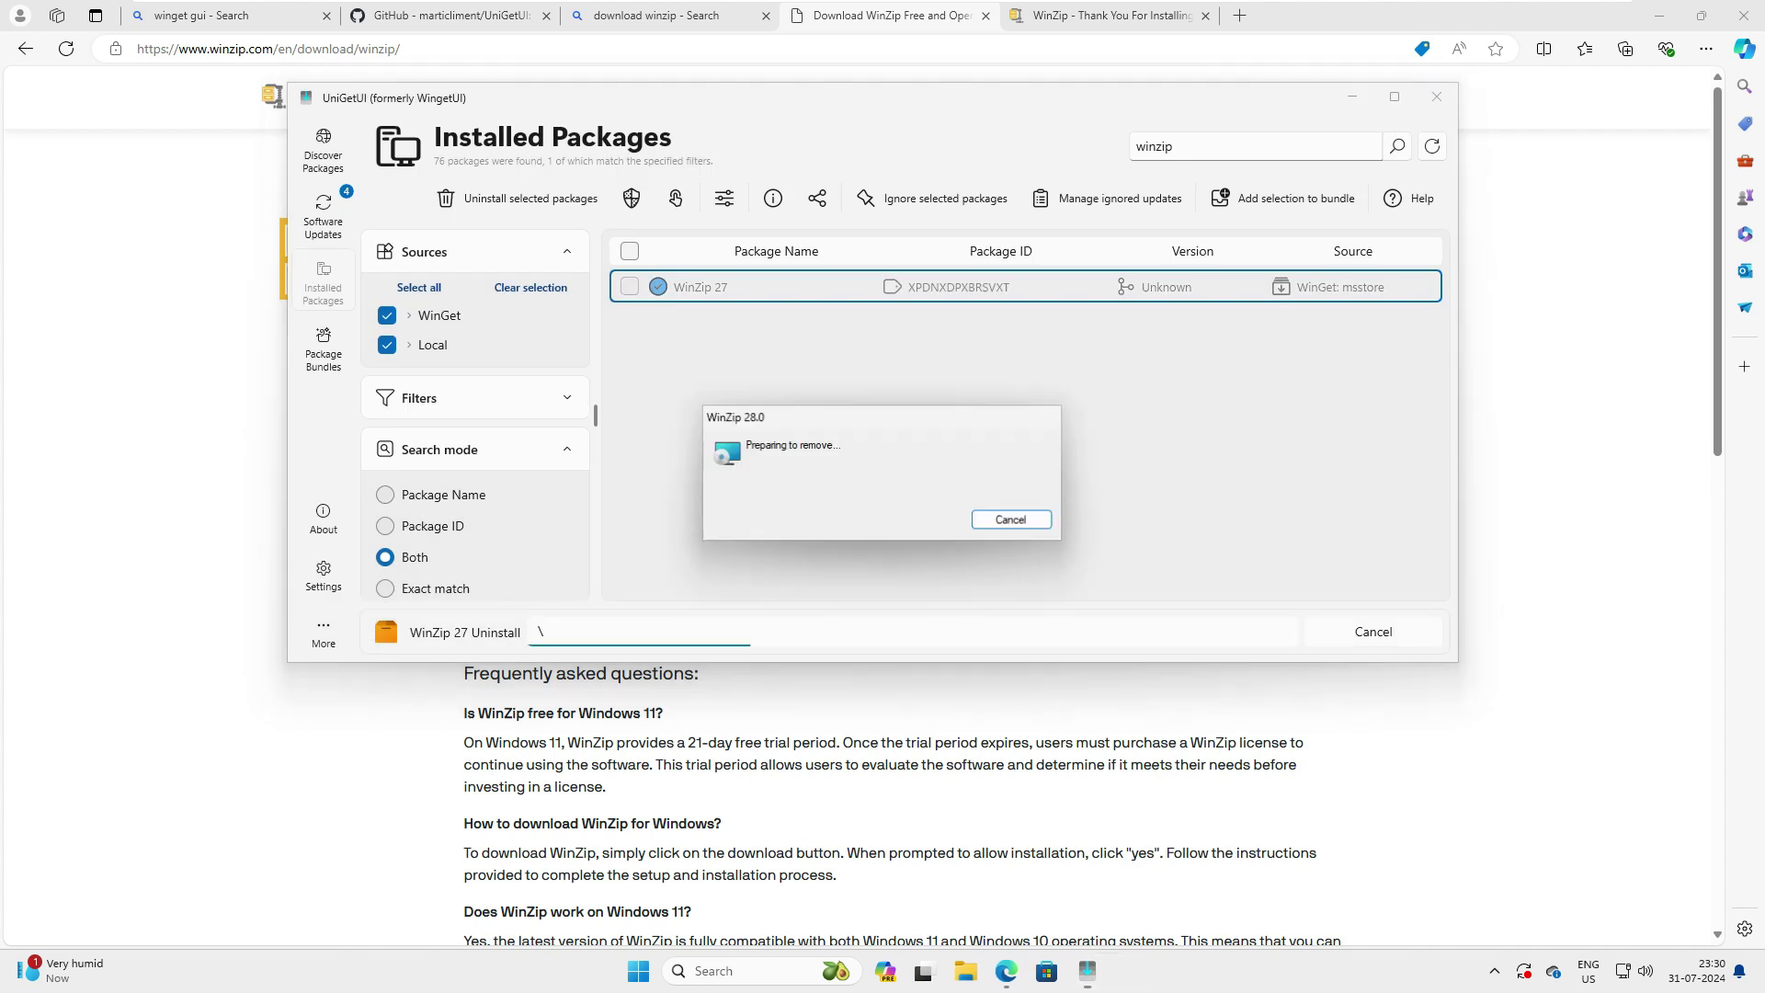
pyautogui.hotkey('alt', 'y')
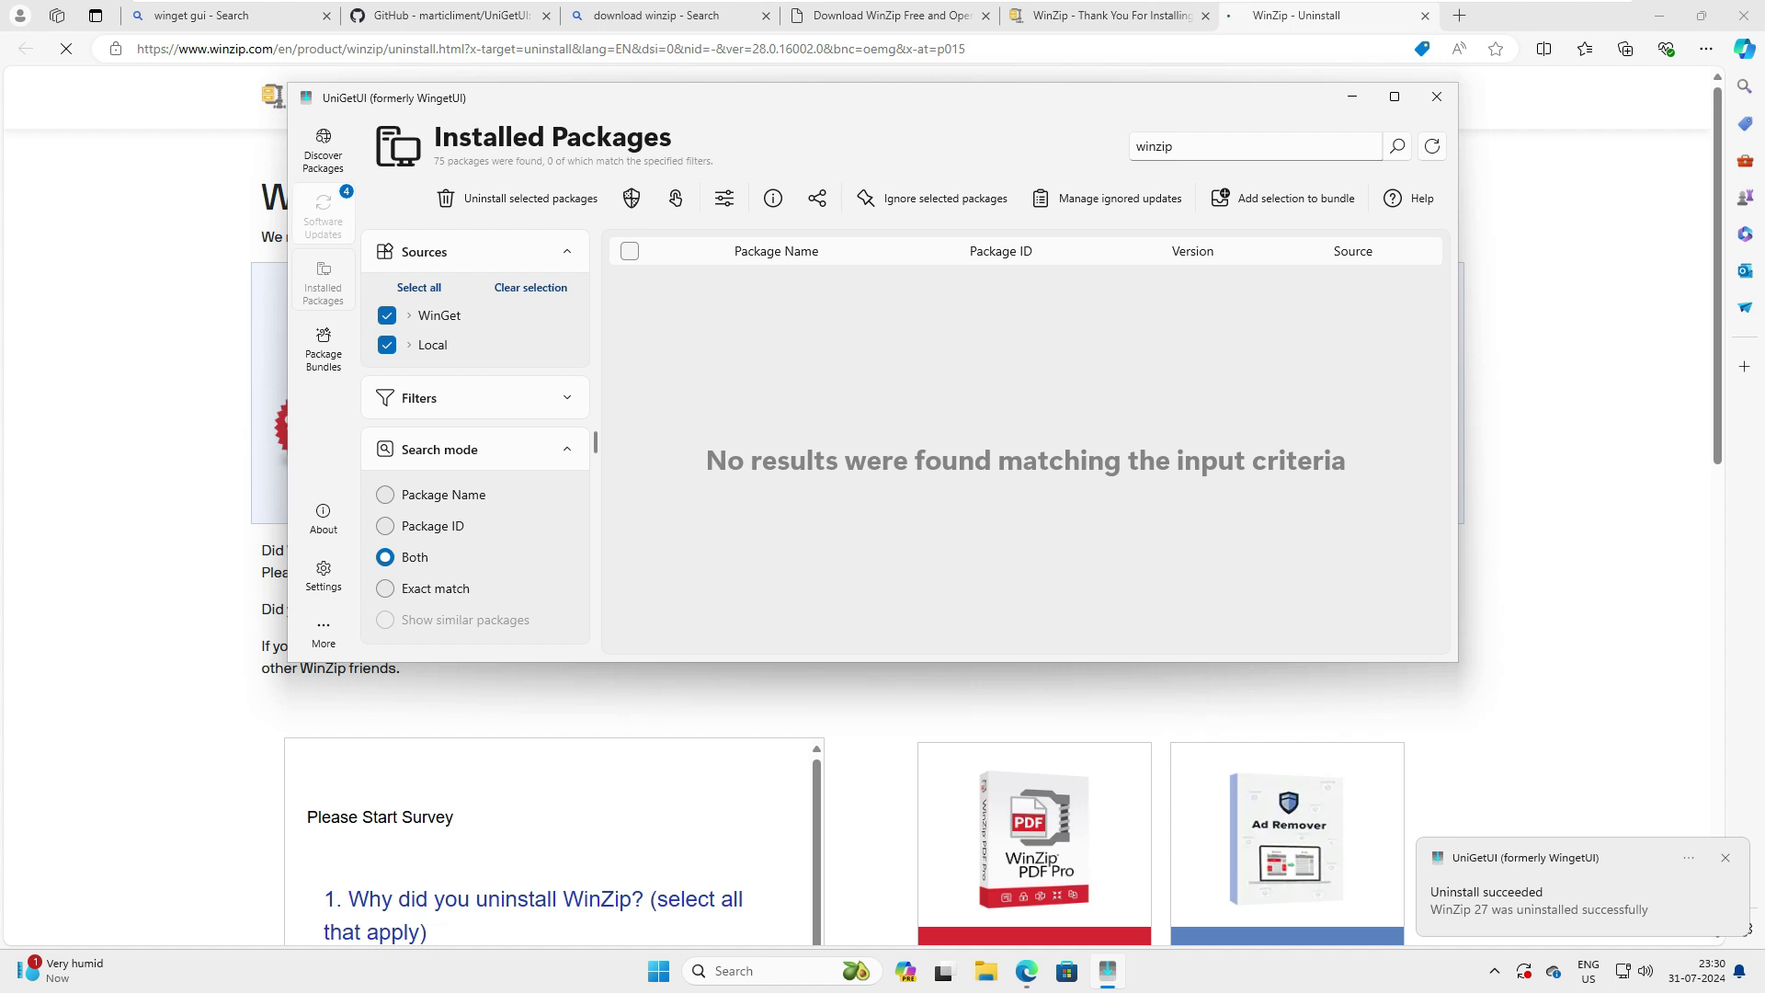
# Step: Return to Discover Packages and search for "winzip"
pyautogui.click(322, 215)
pyautogui.click(323, 150)
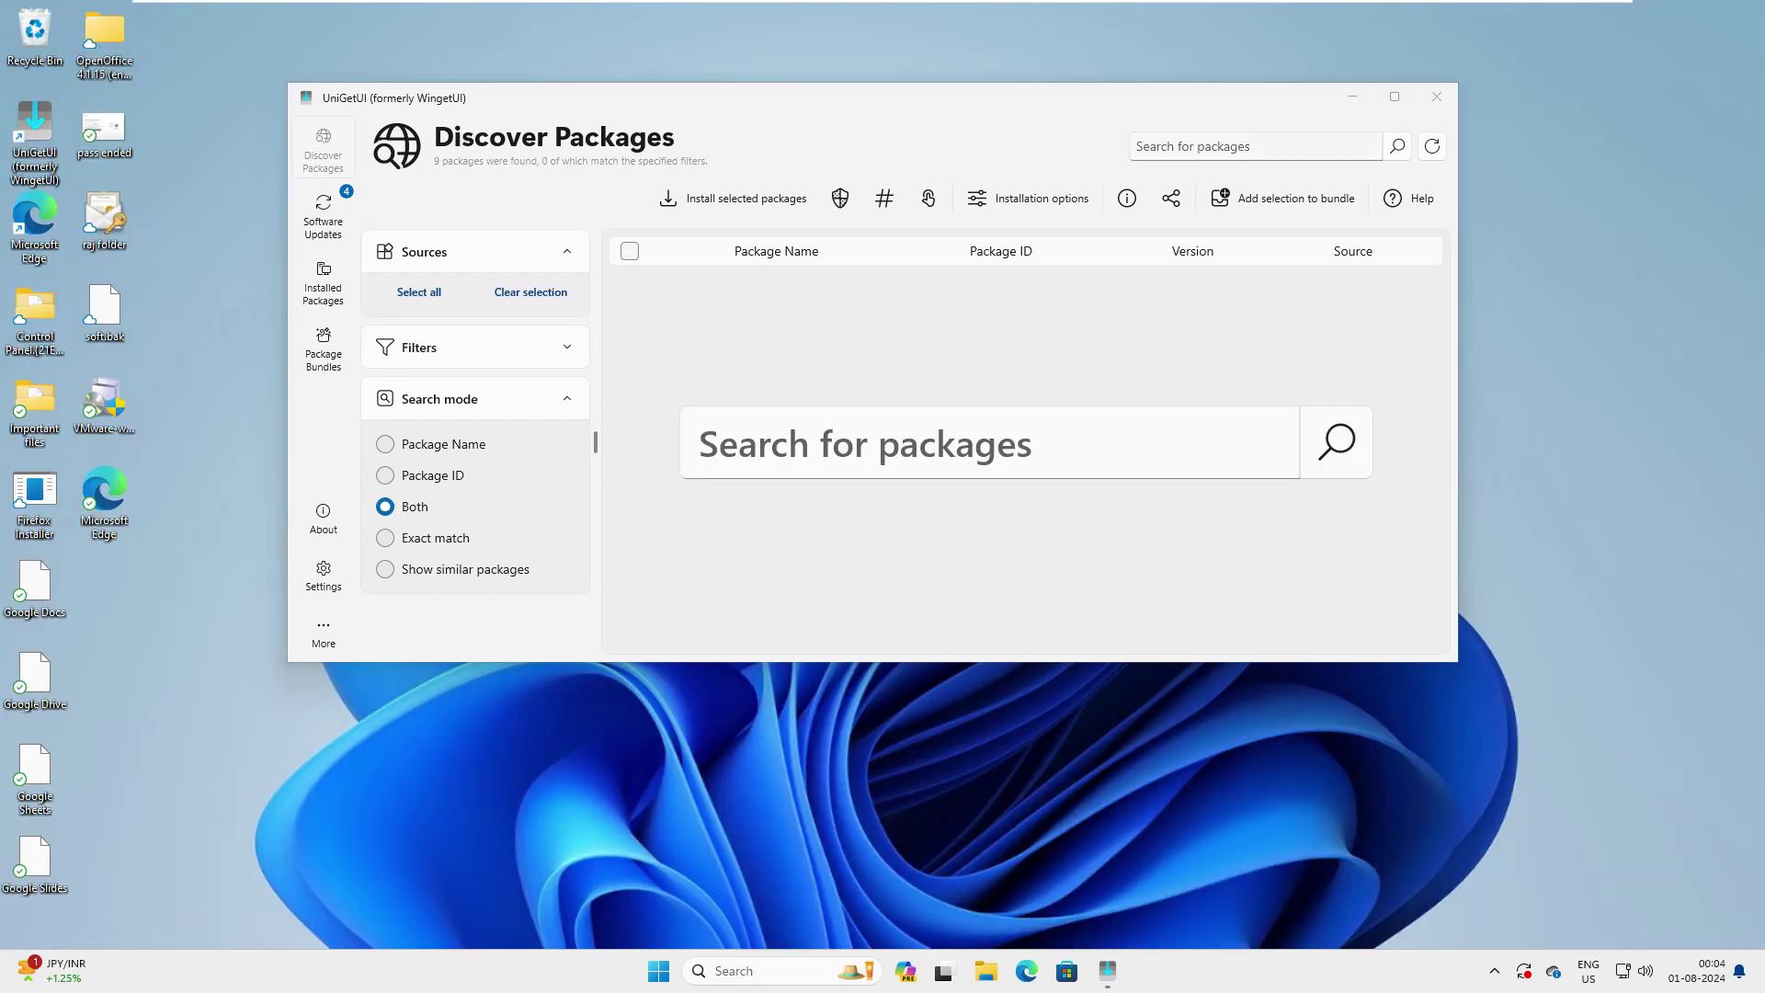
pyautogui.click(1232, 146)
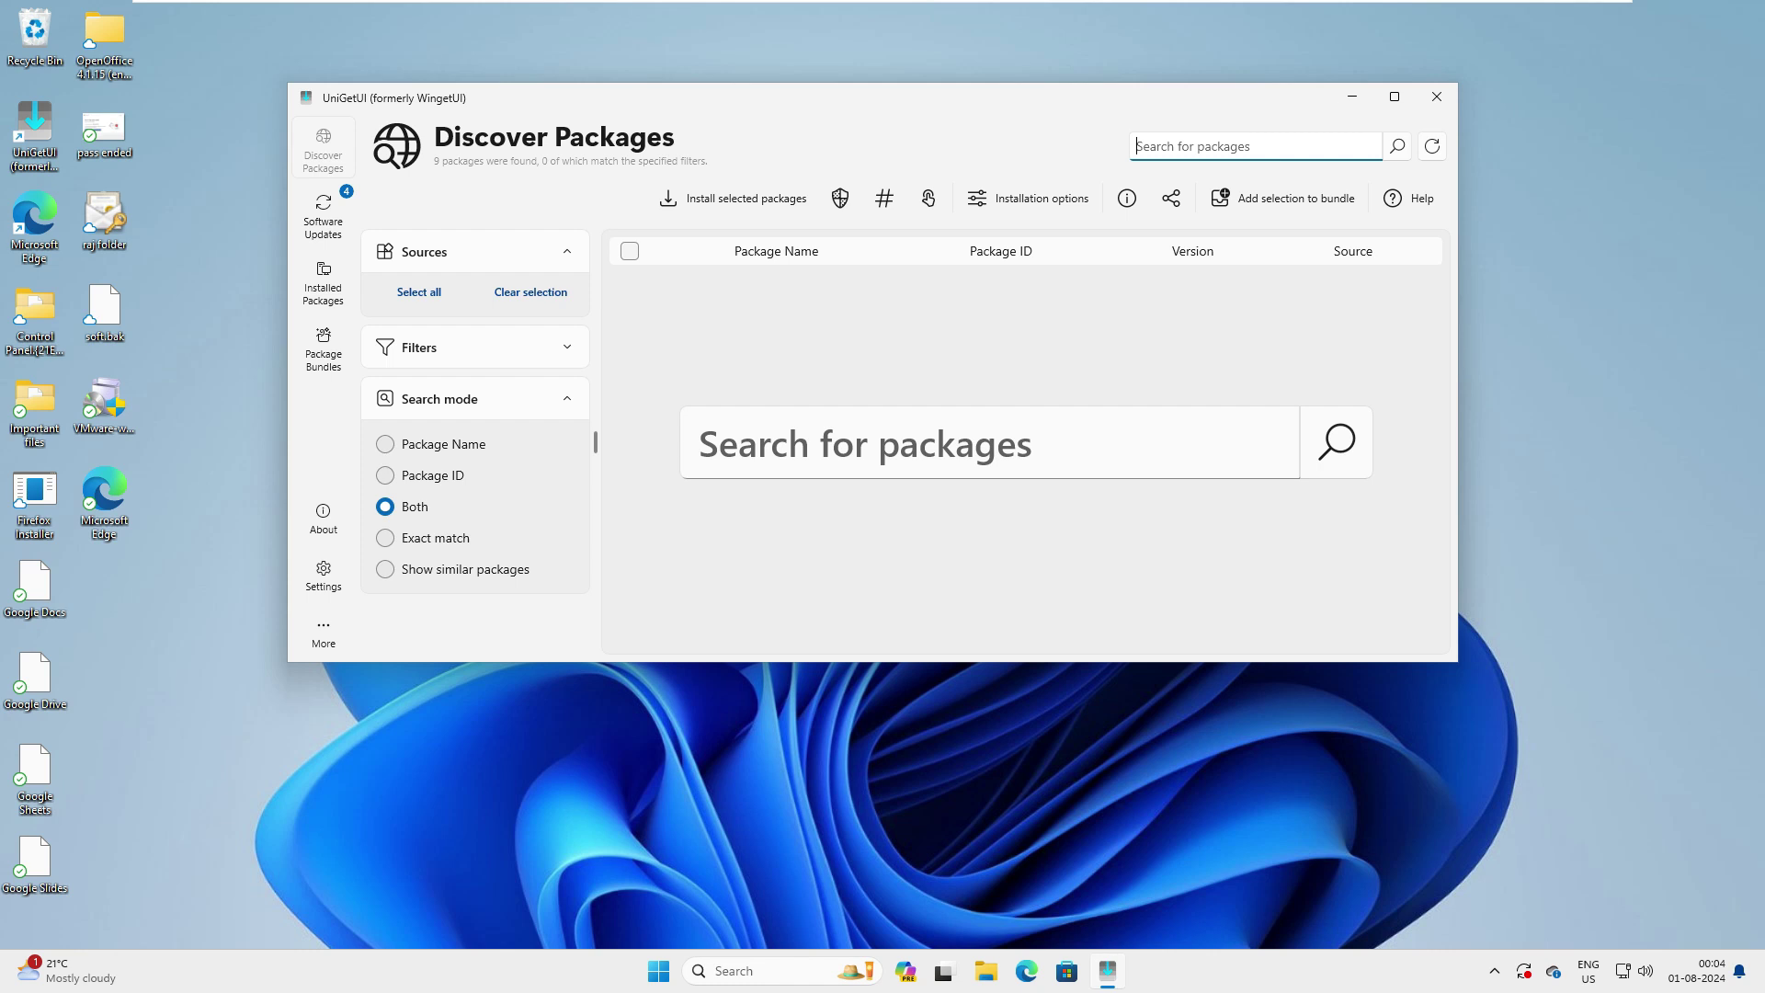
pyautogui.write('winzip')
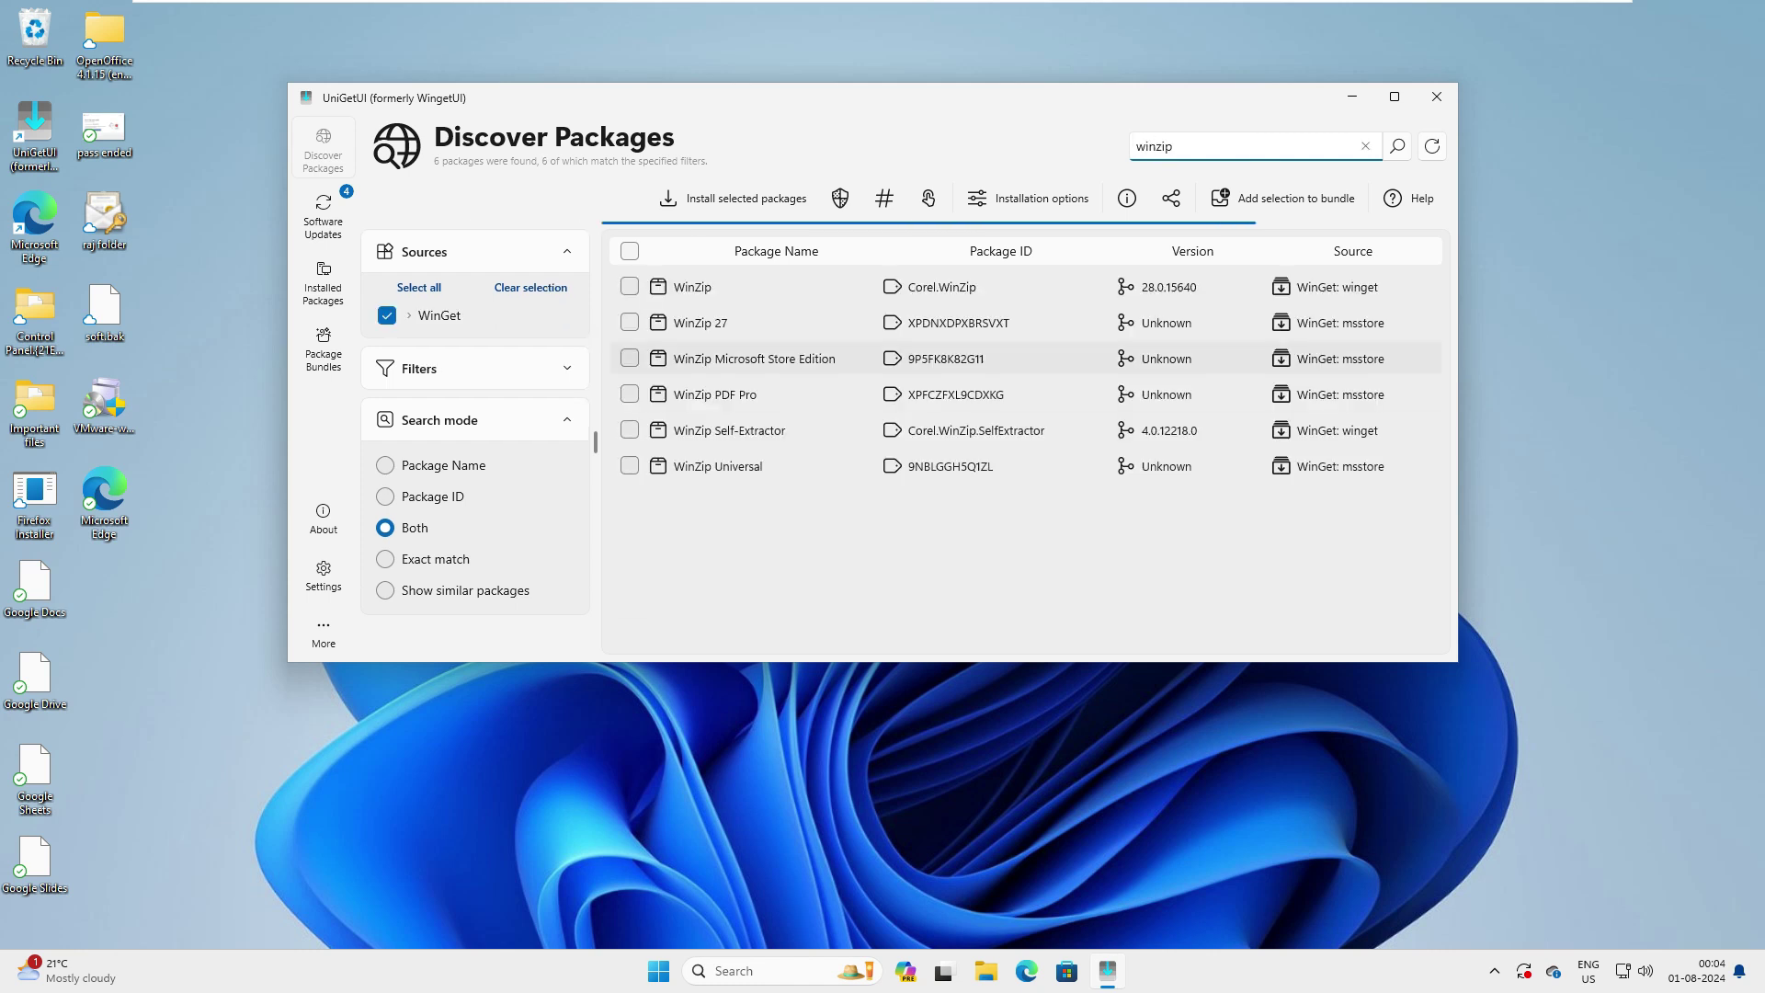
# Step: Install WinZip 27 with the standard non-interactive installation and allow the installer to make changes to the device
pyautogui.click(705, 326)
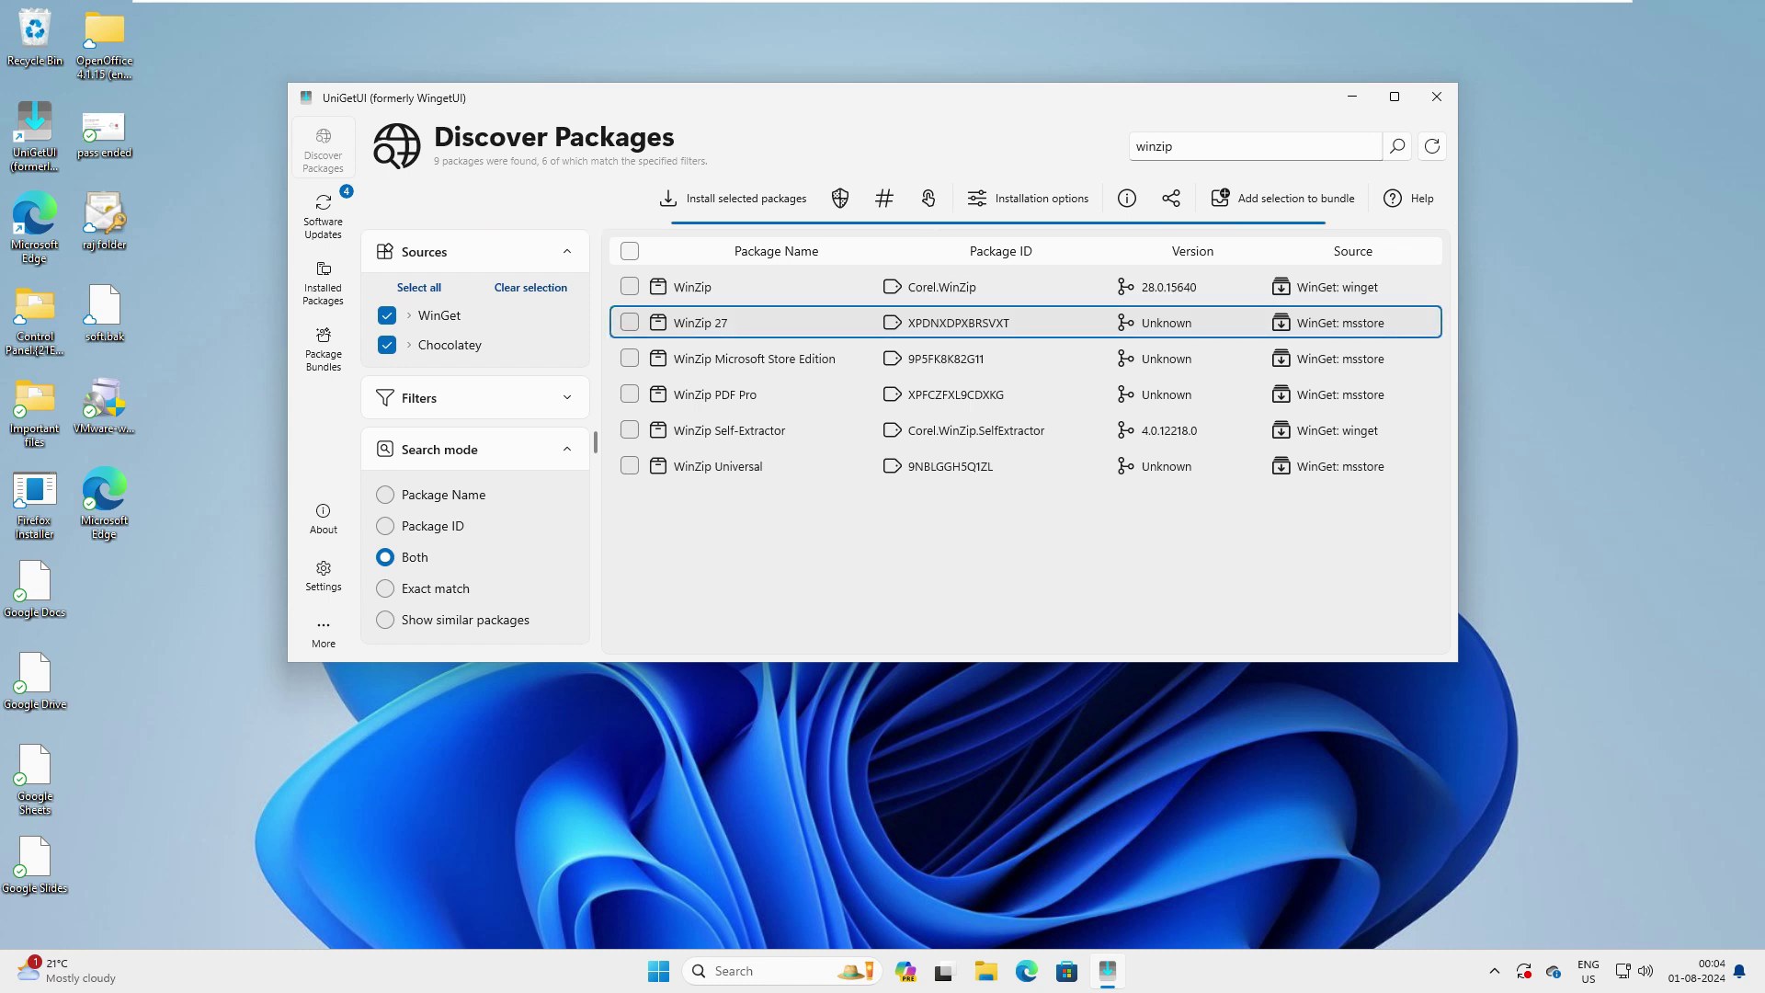
pyautogui.rightClick(705, 325)
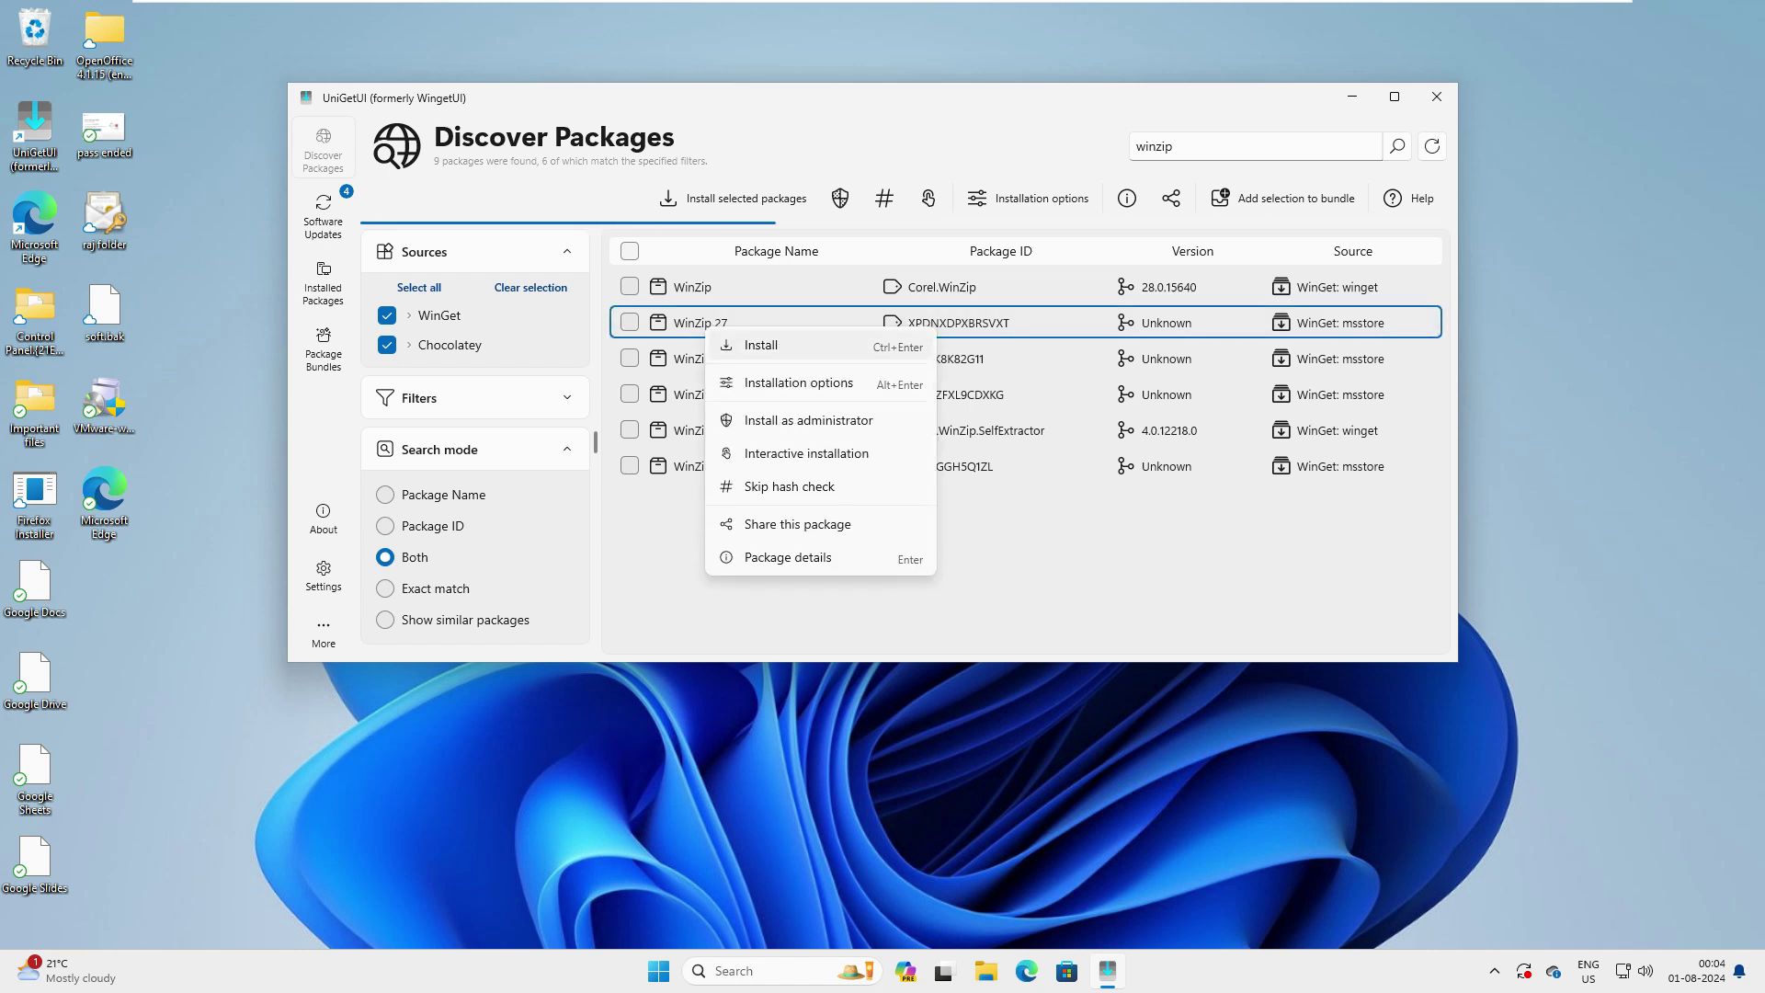
pyautogui.click(761, 346)
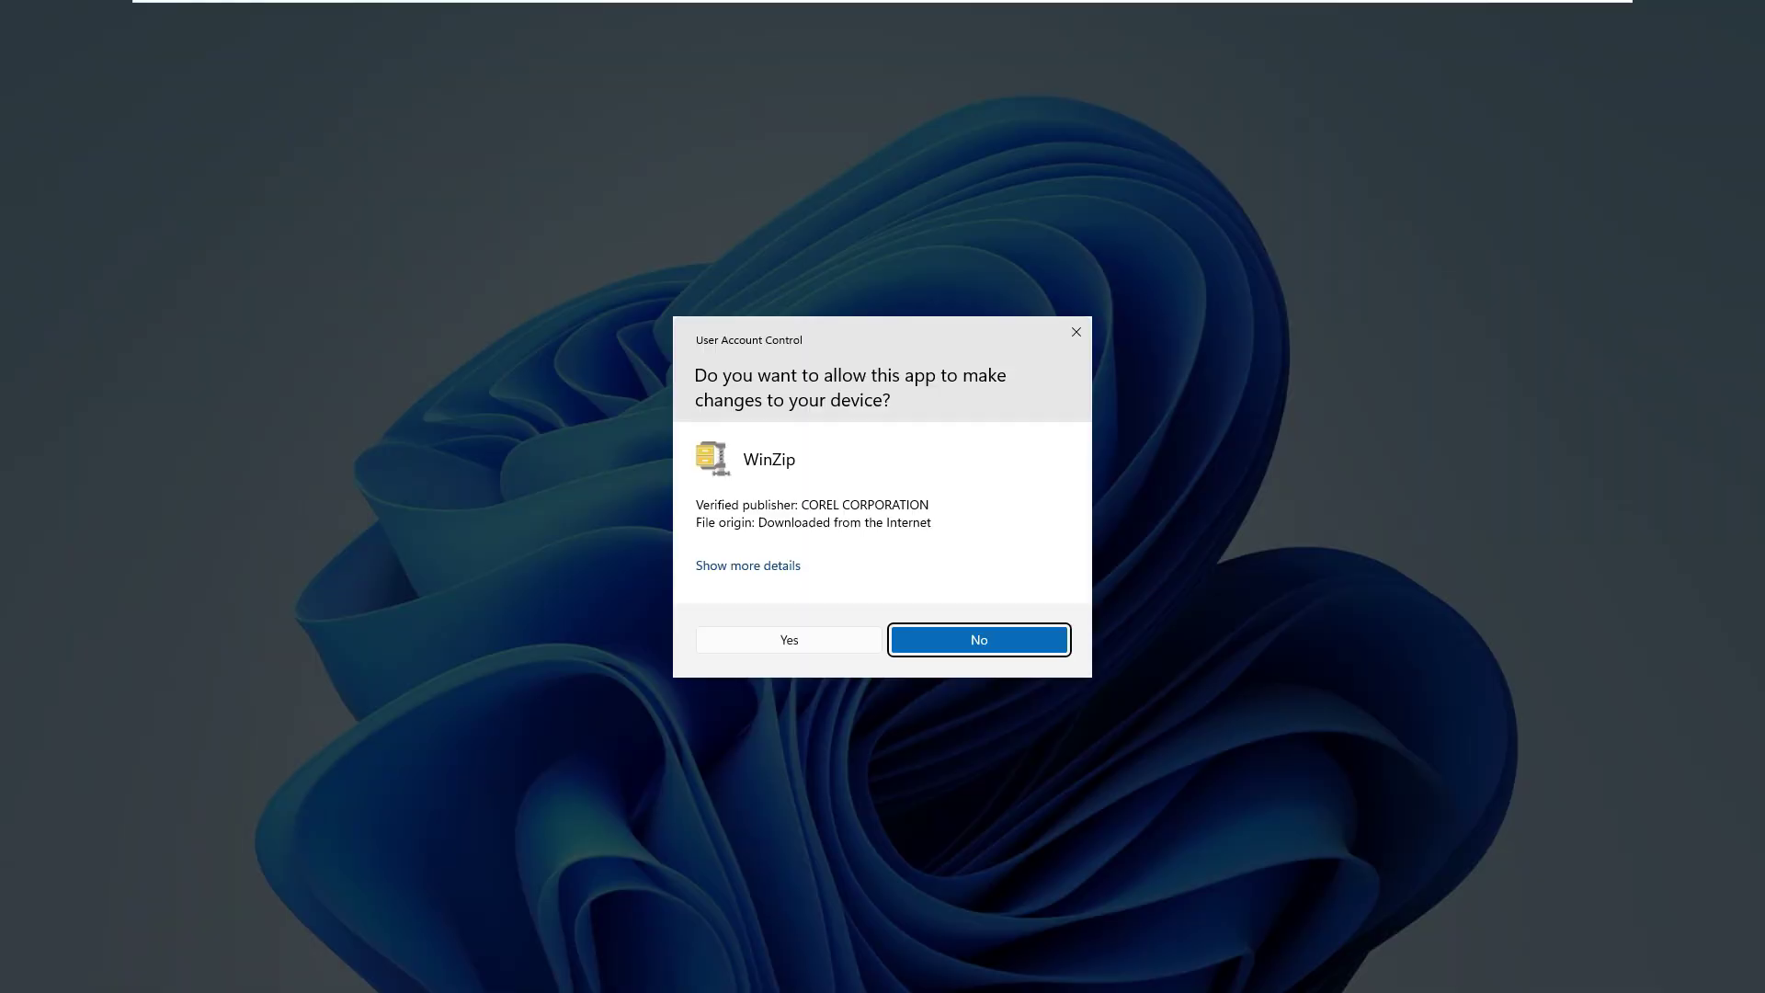
pyautogui.click(789, 640)
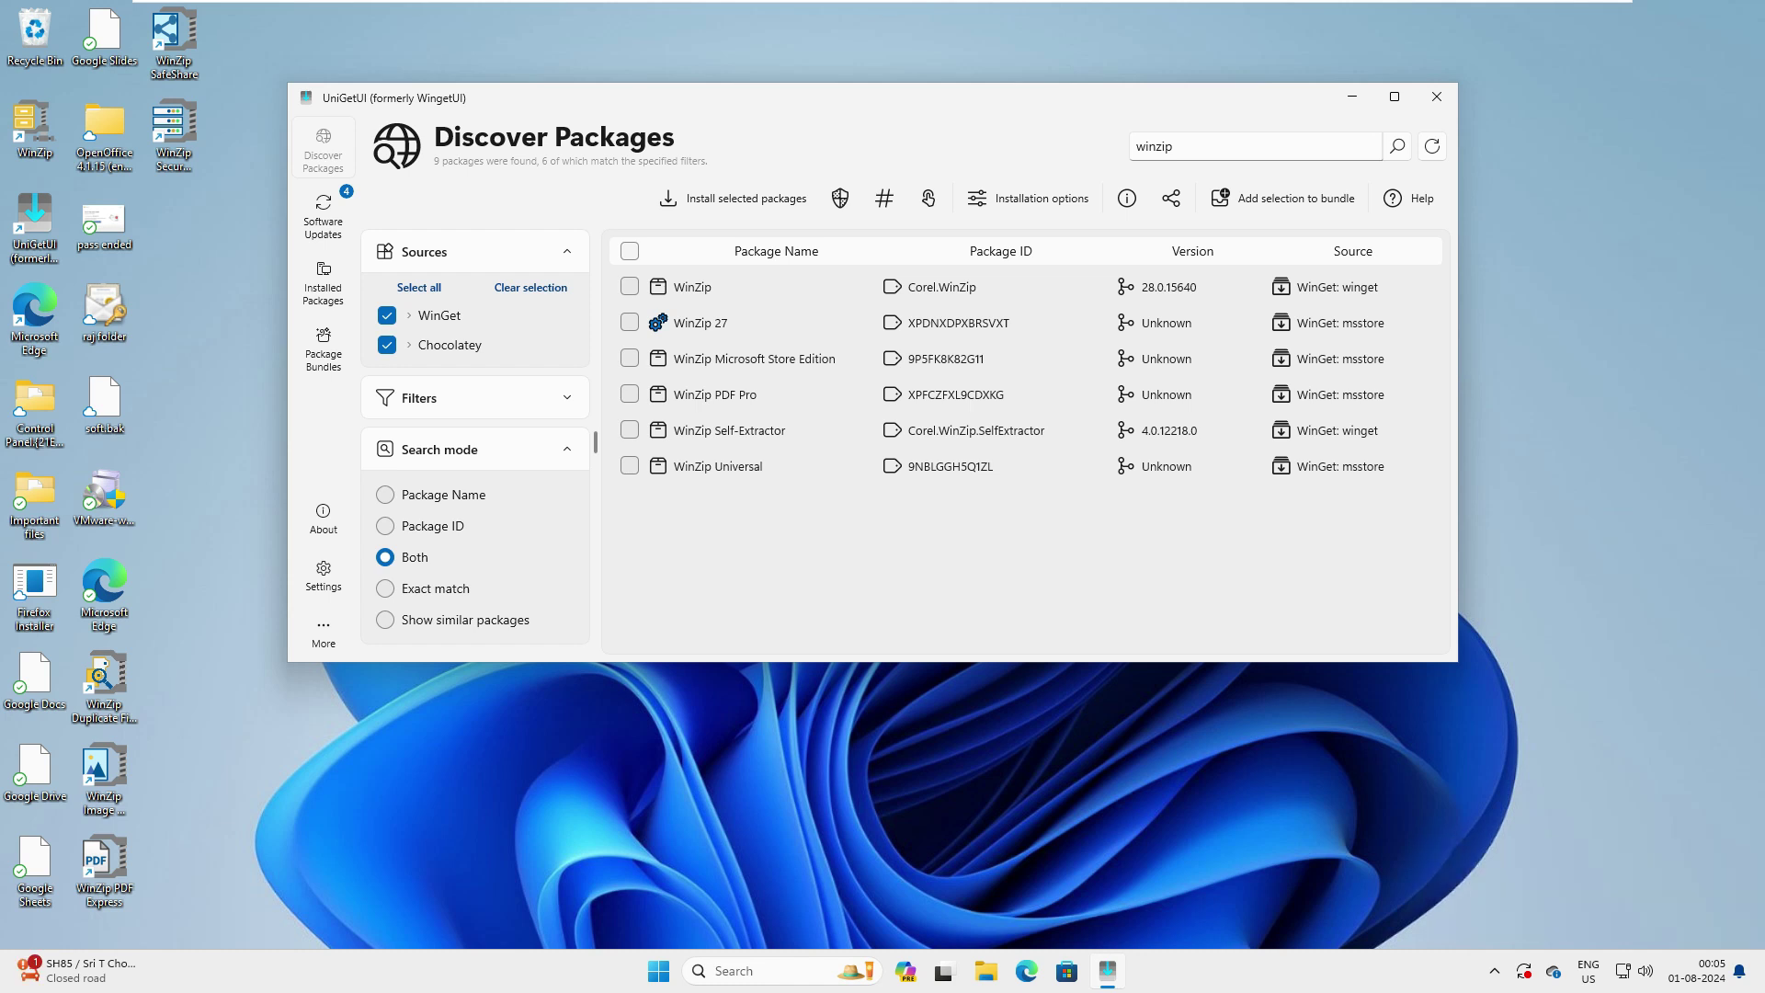
# Step: Open Programs and Features through appwiz.cpl, select the WinZip entry and compare it with the WinZip 27 package in UniGetUI
pyautogui.click(323, 283)
pyautogui.click(323, 149)
pyautogui.click(754, 971)
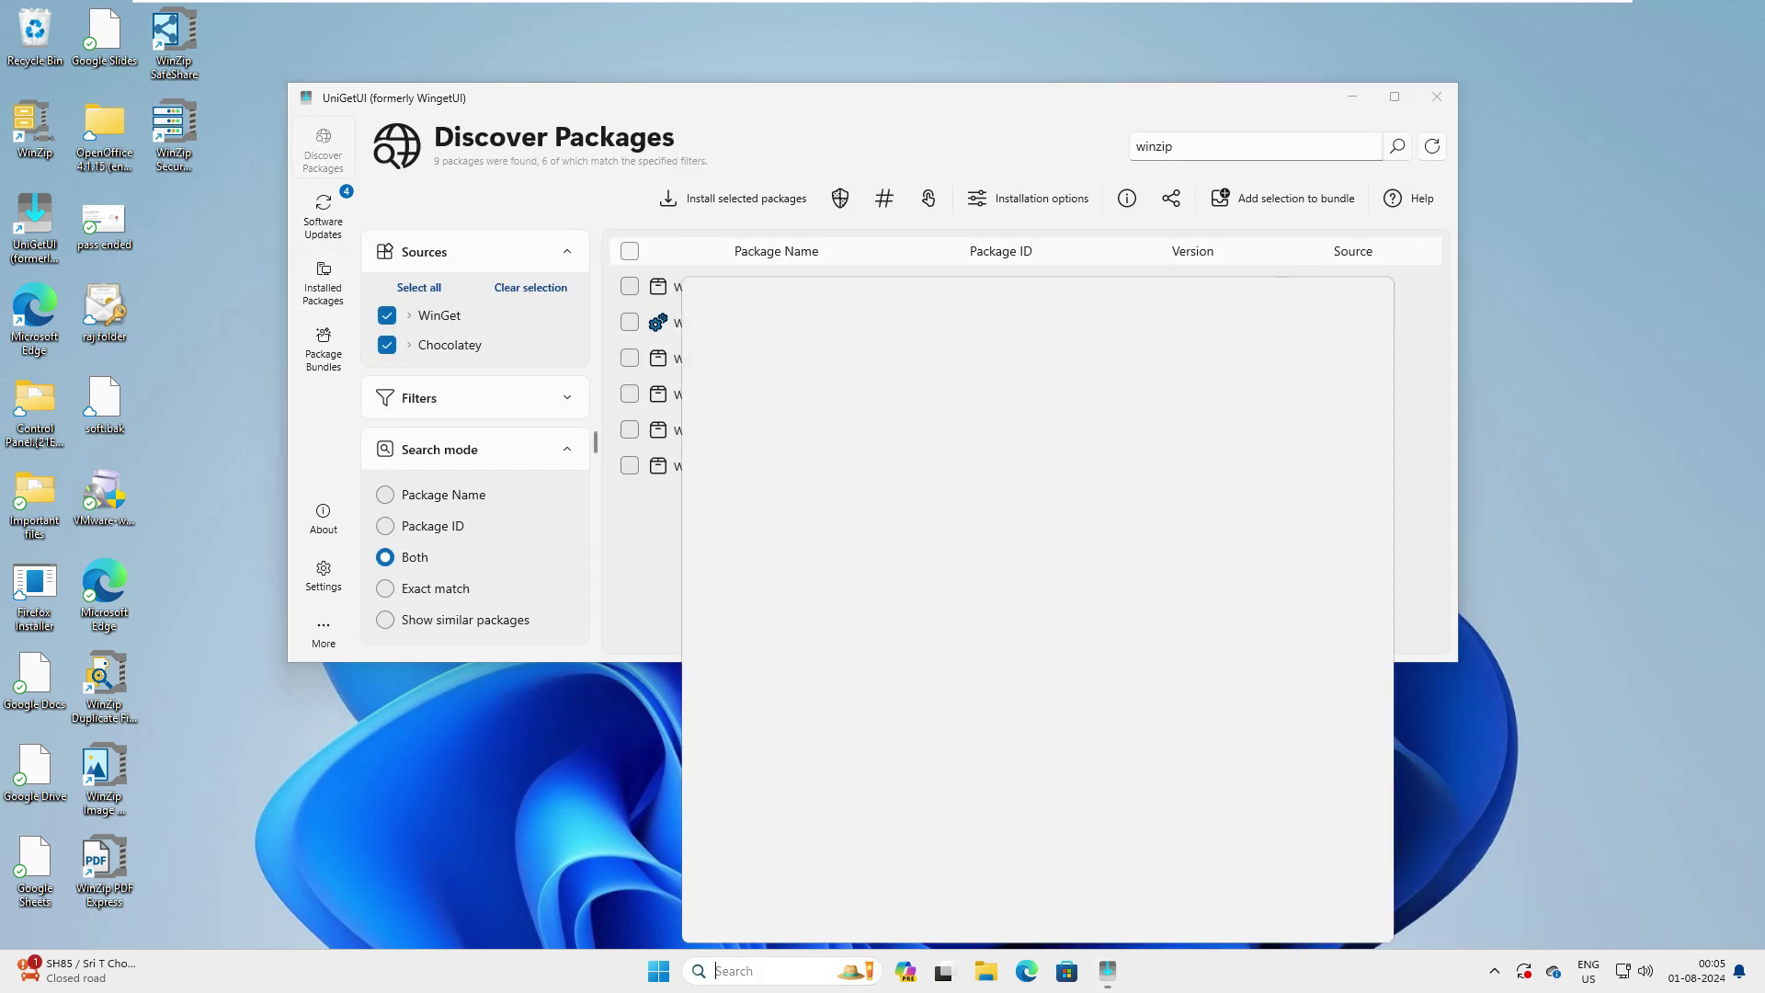
pyautogui.write('appwiz.cpl')
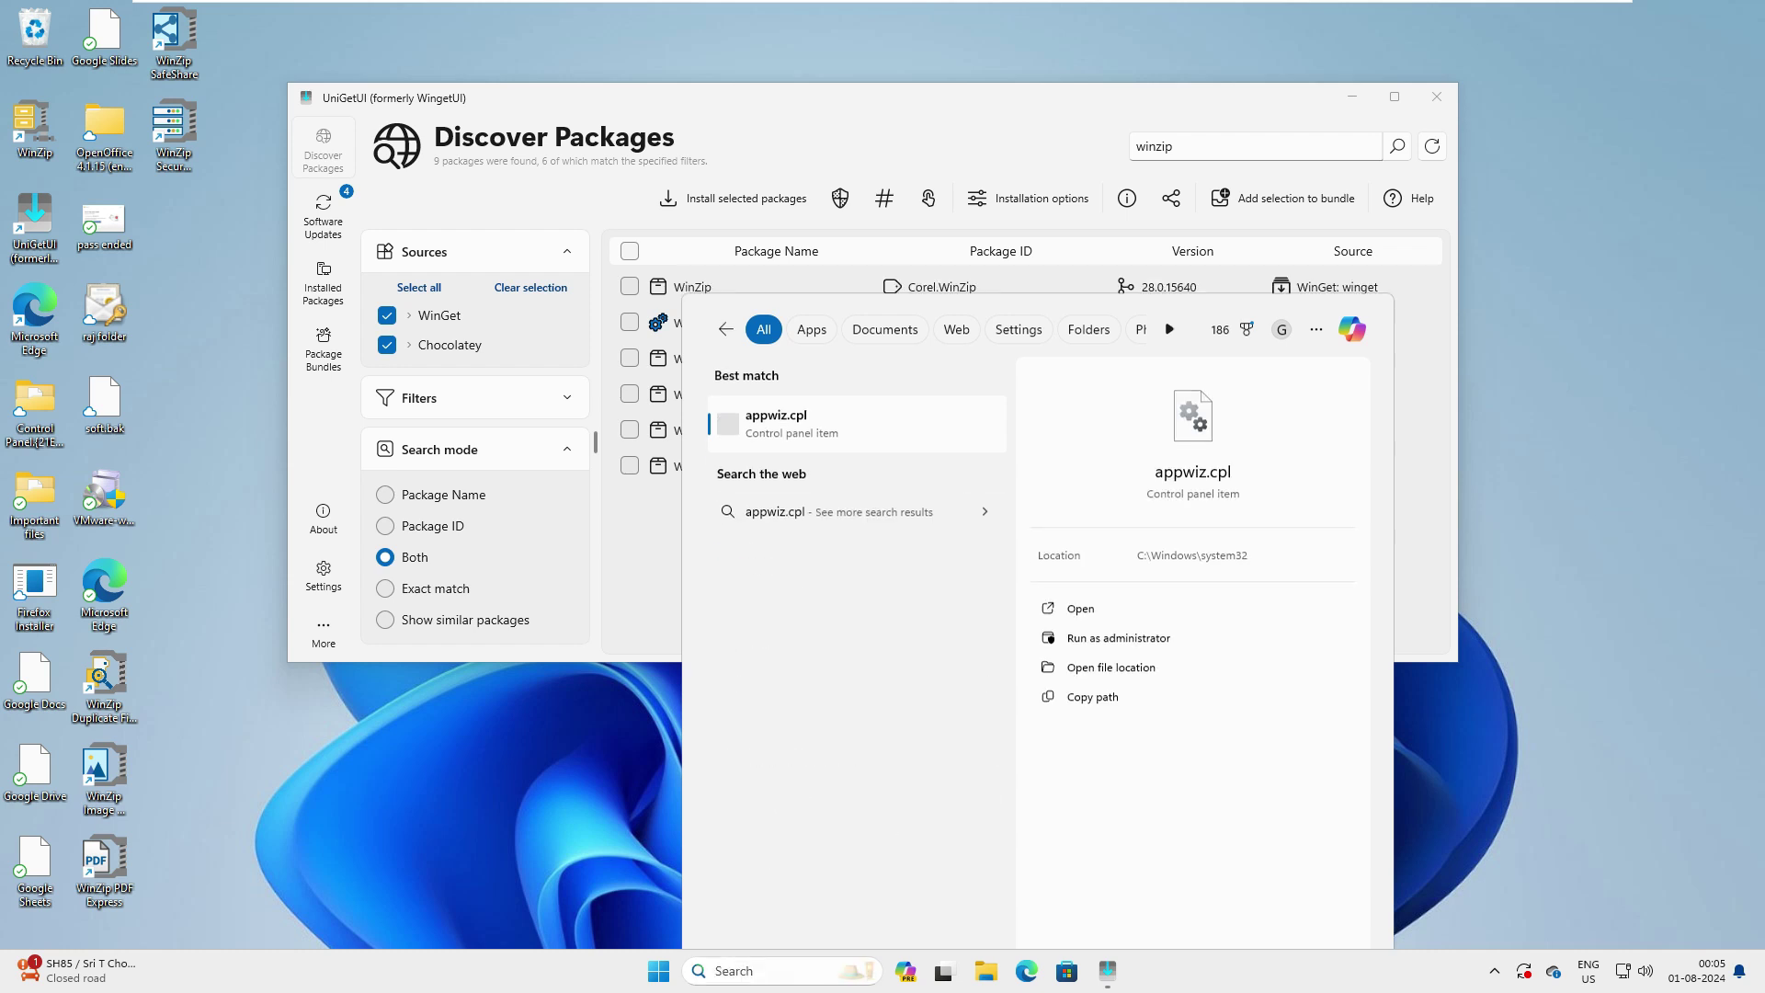
pyautogui.press('Return')
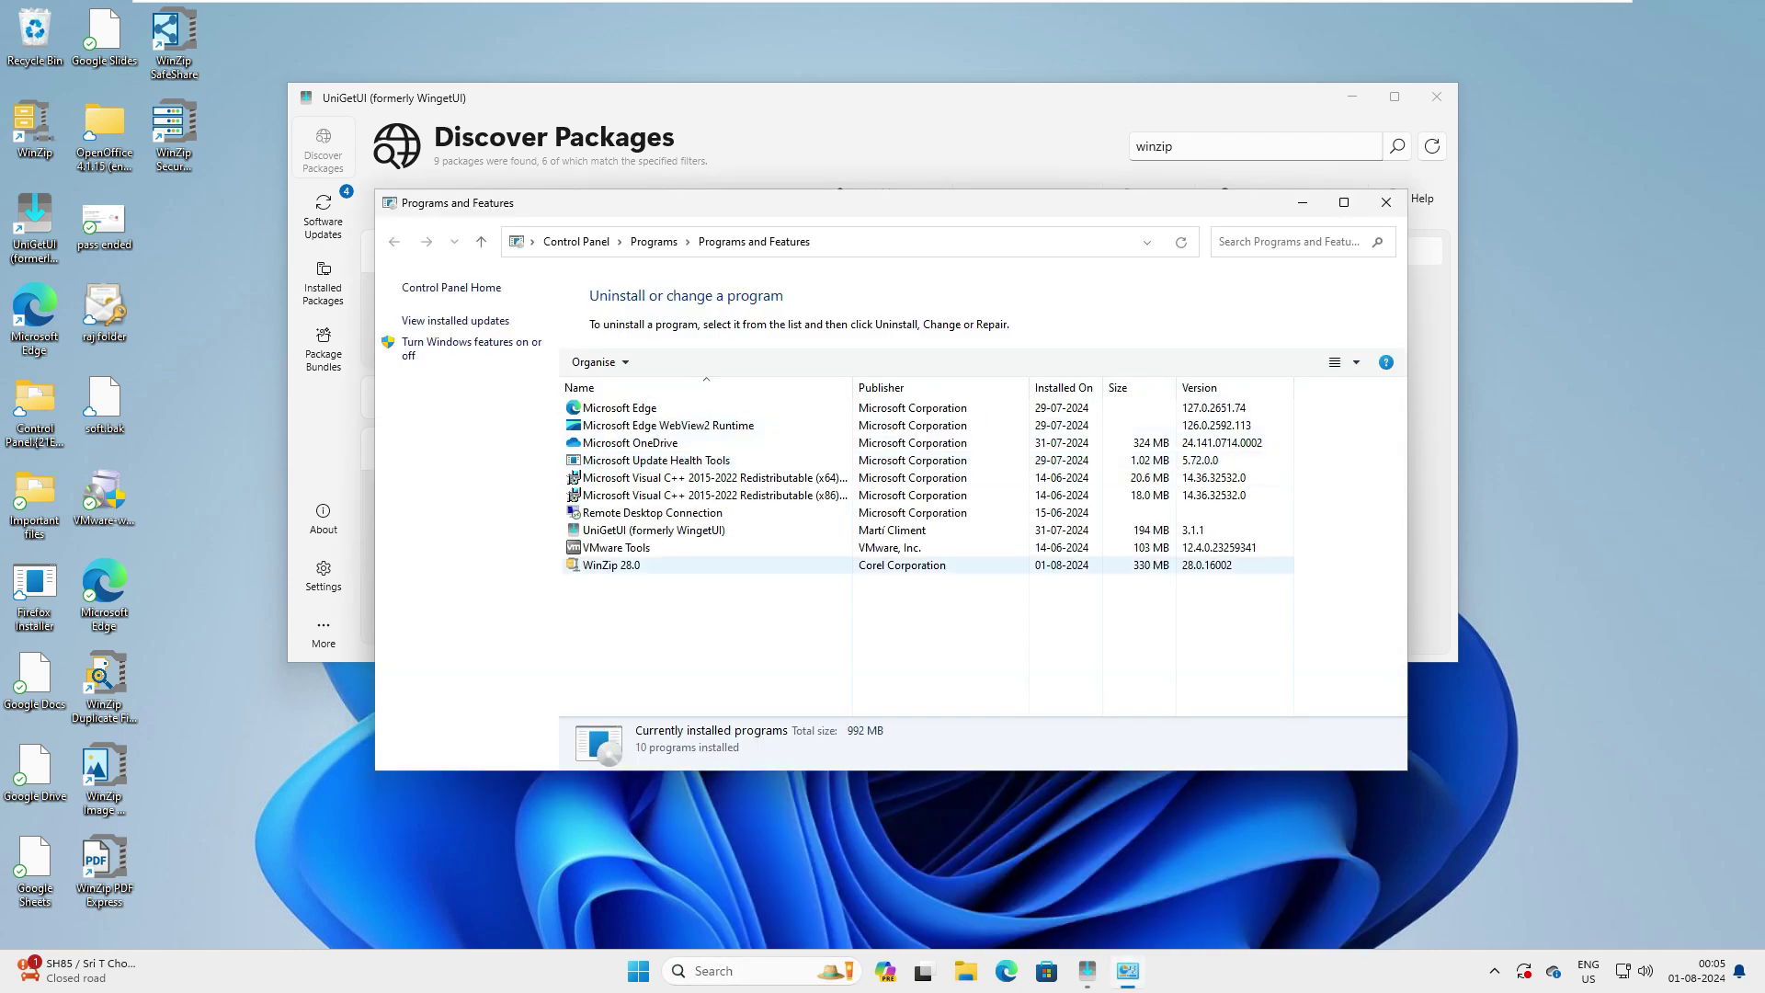
pyautogui.click(613, 565)
pyautogui.hotkey('alt', 'Tab')
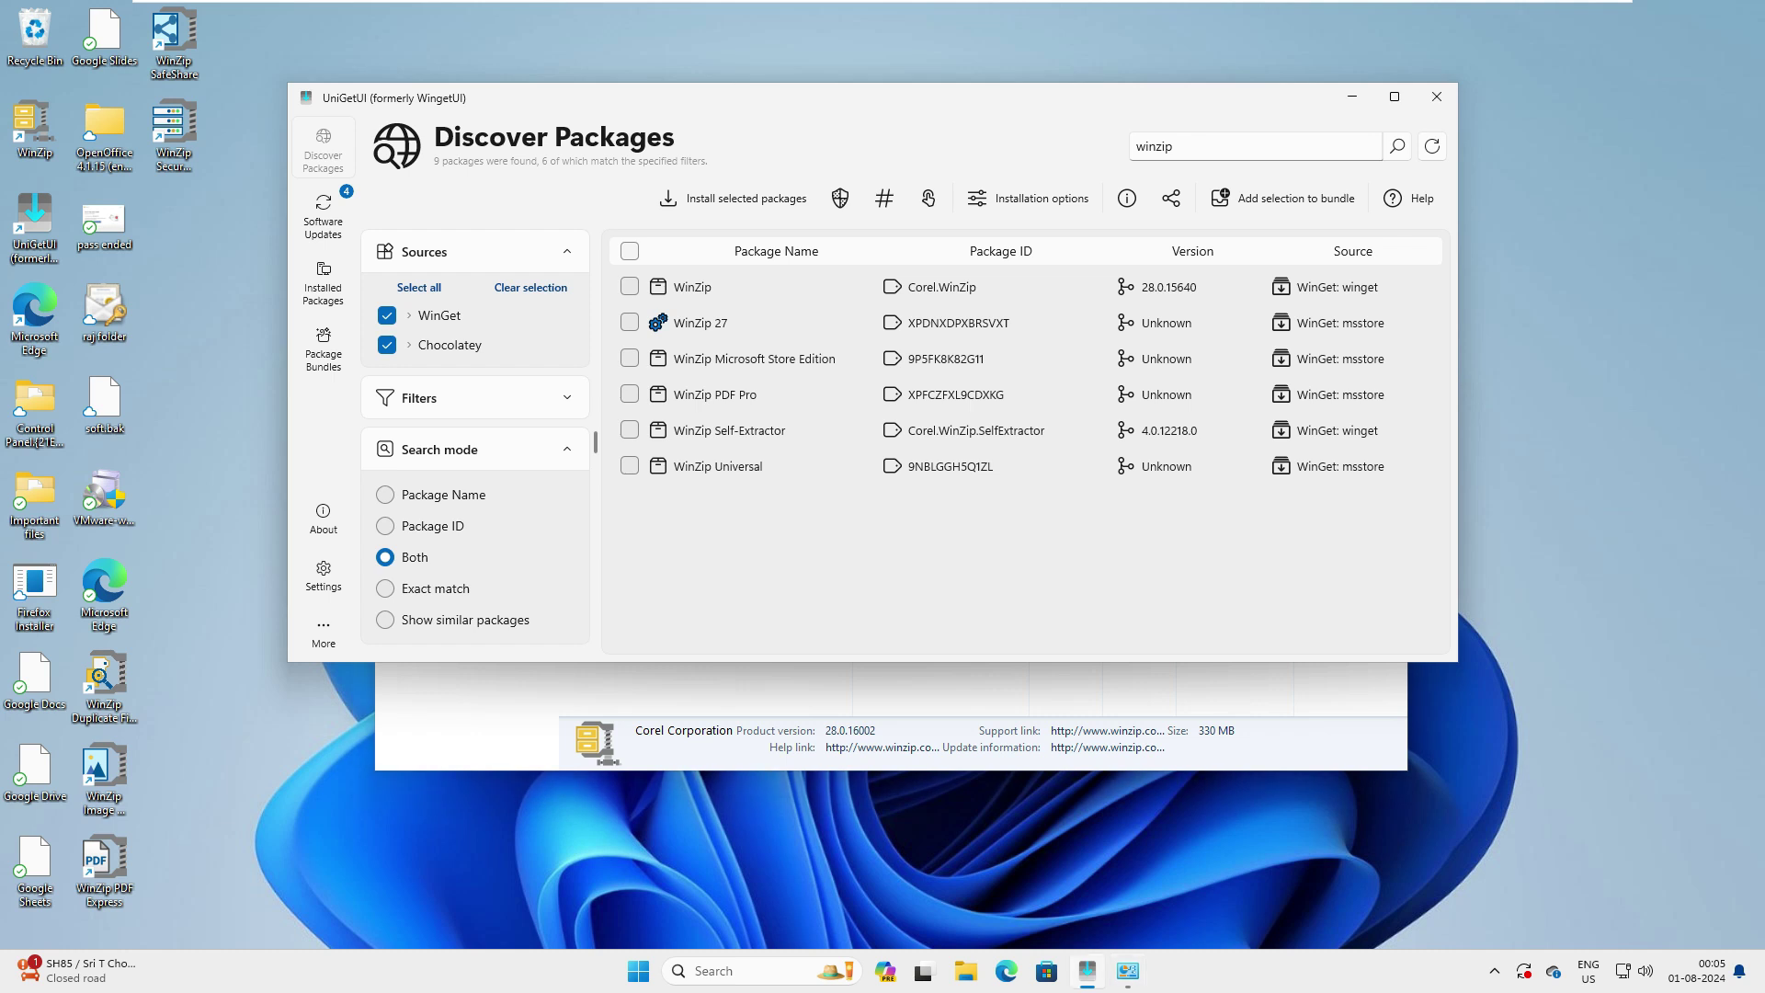
pyautogui.hotkey('alt', 'Tab')
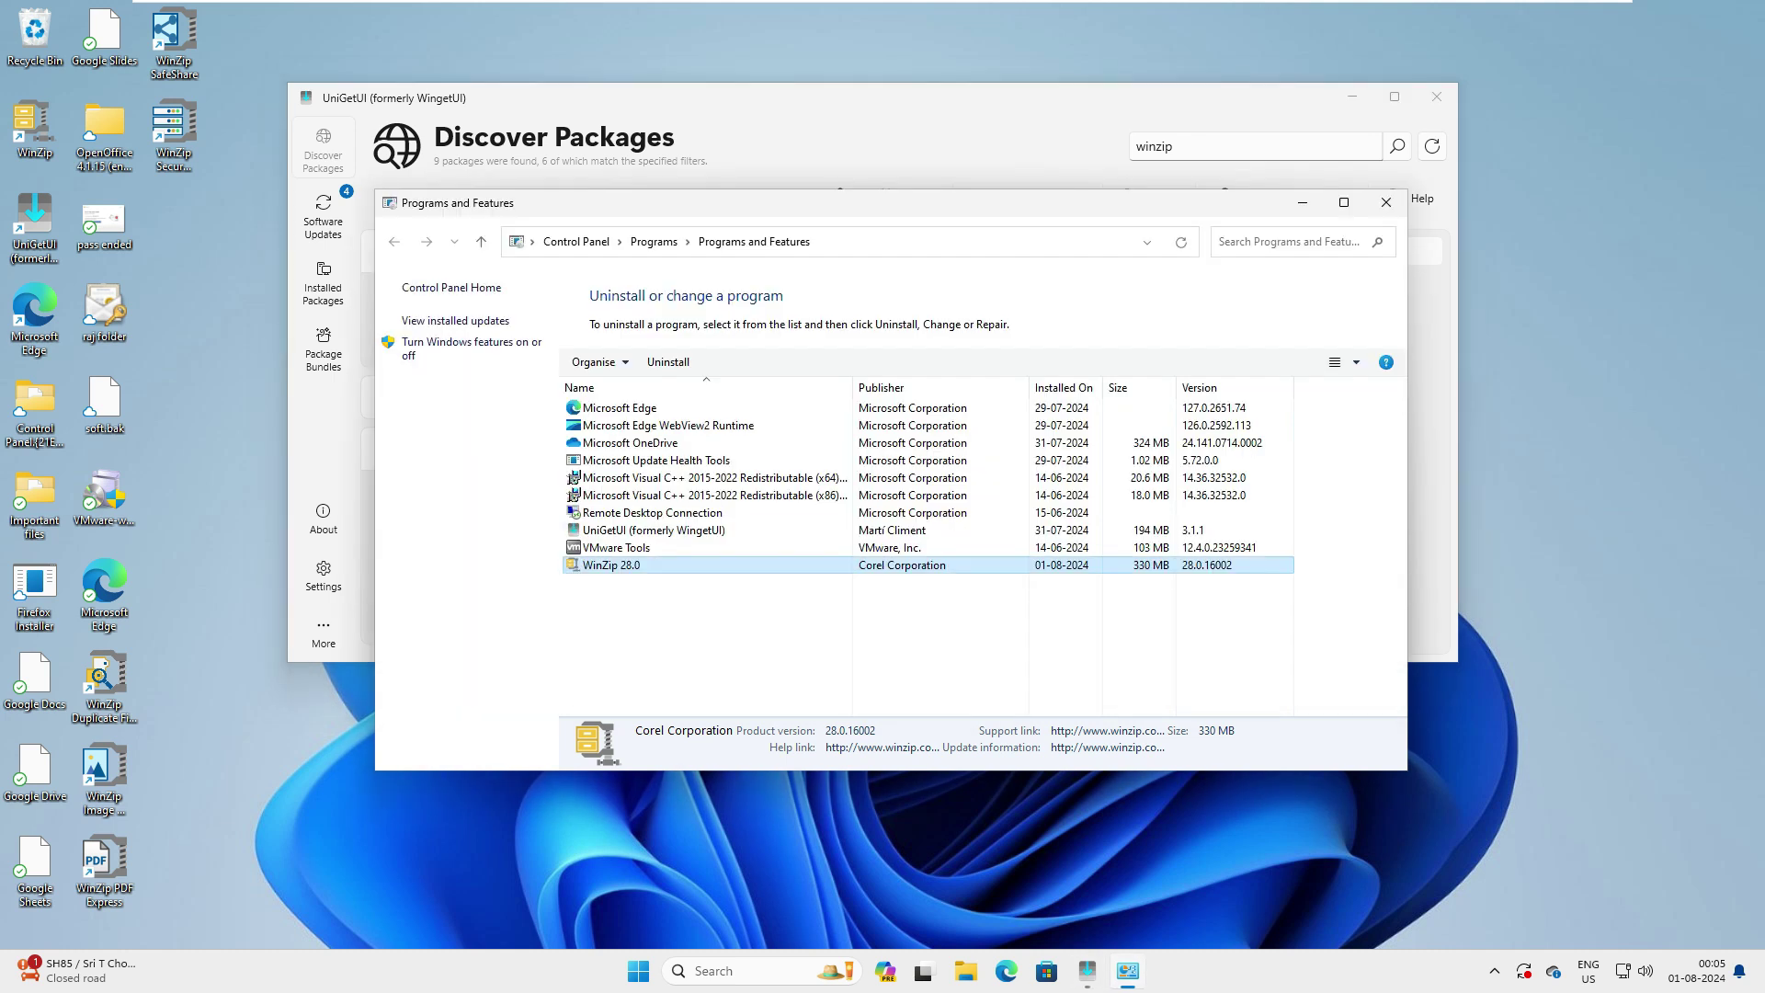
pyautogui.hotkey('alt', 'Tab')
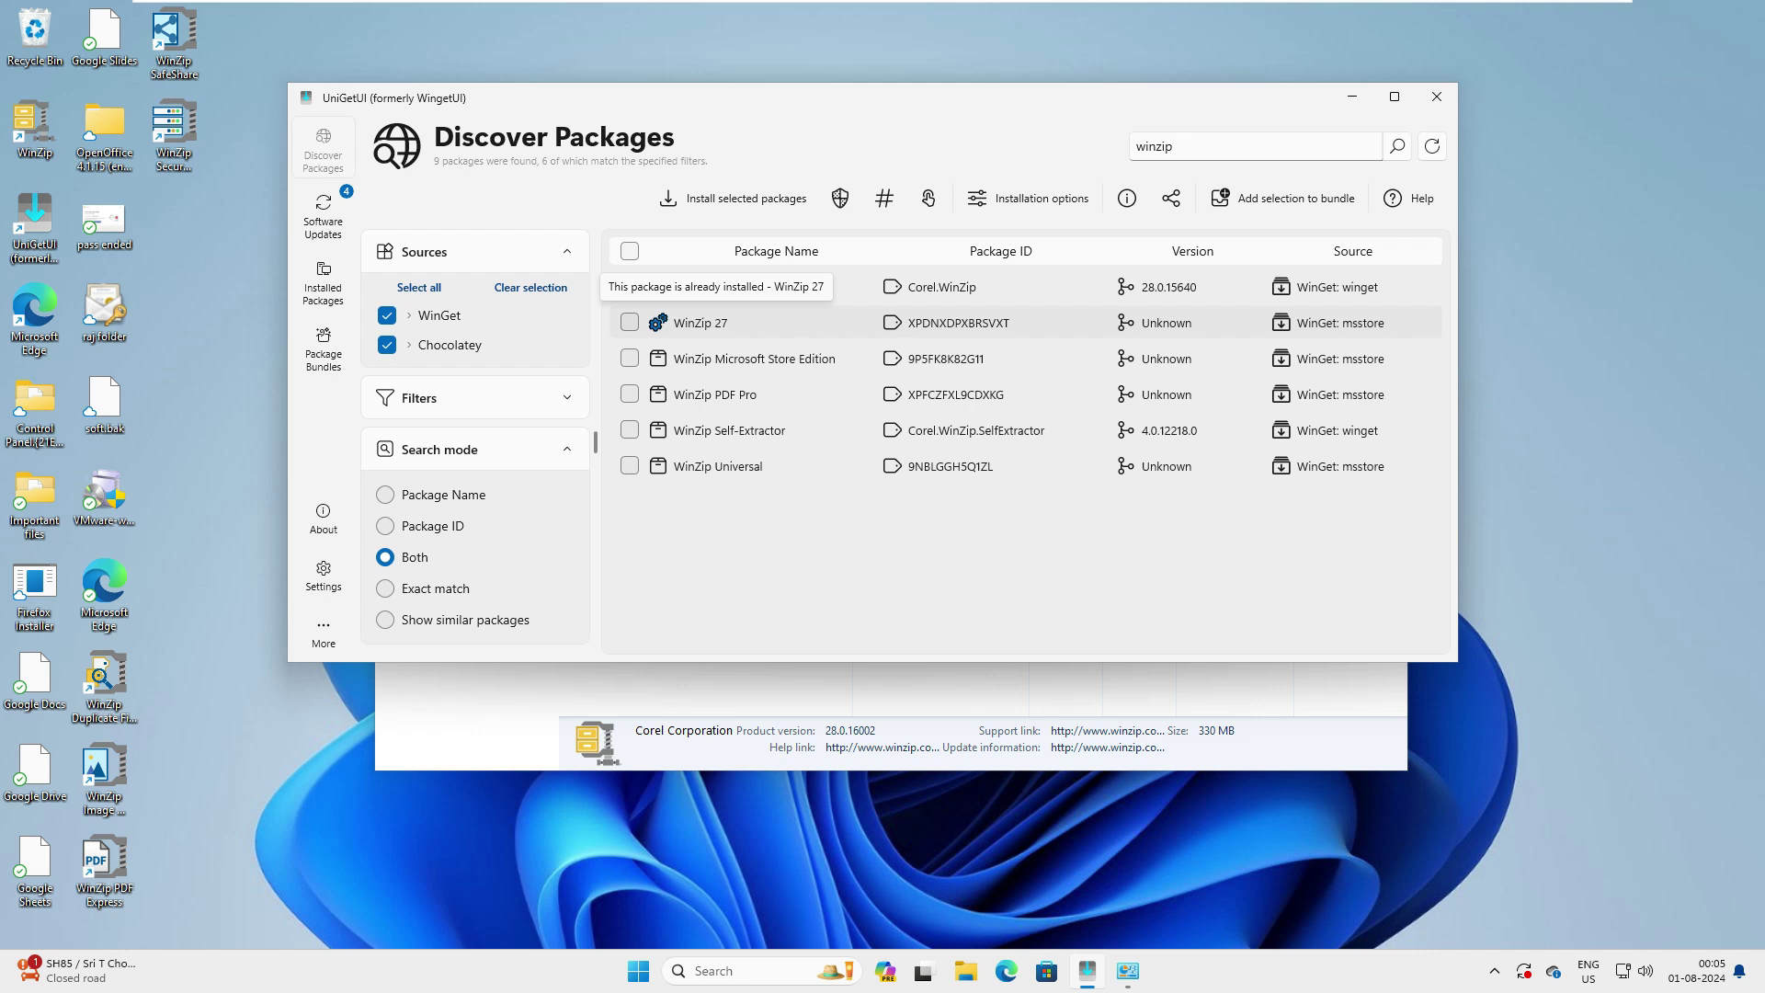
# Step: Look over the installed packages list and the UniGetUI settings, including the Package Managers section
pyautogui.click(324, 285)
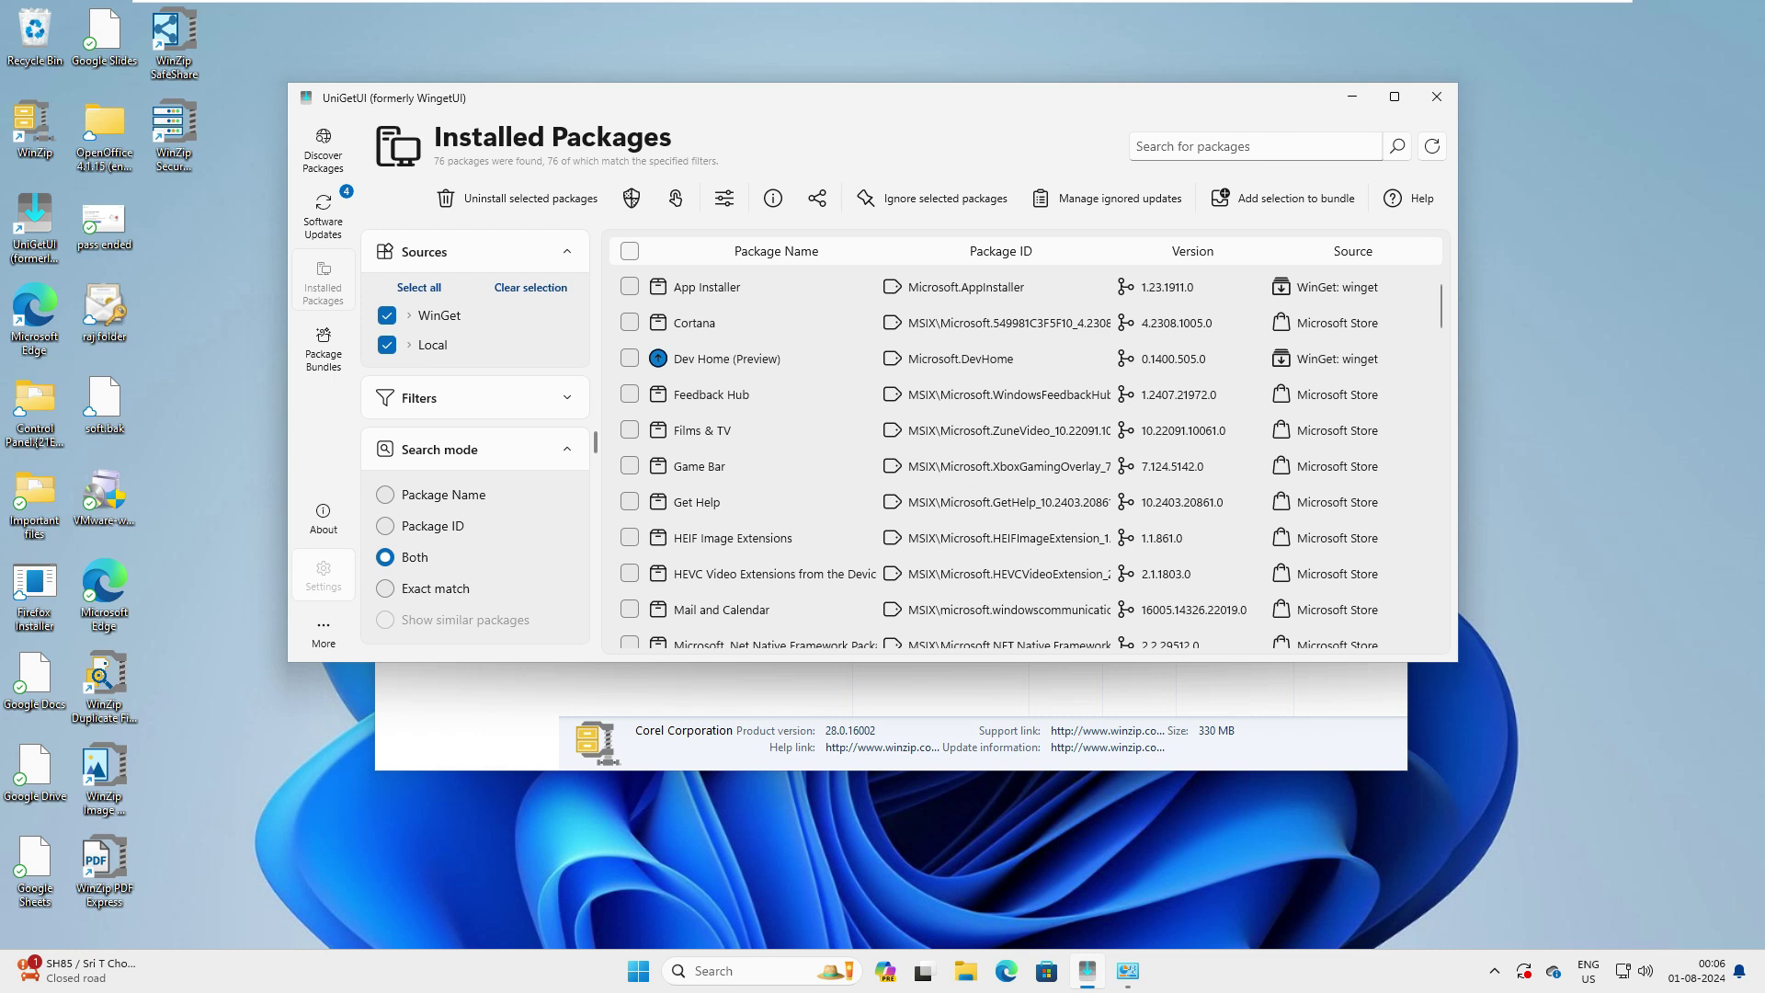
pyautogui.click(324, 576)
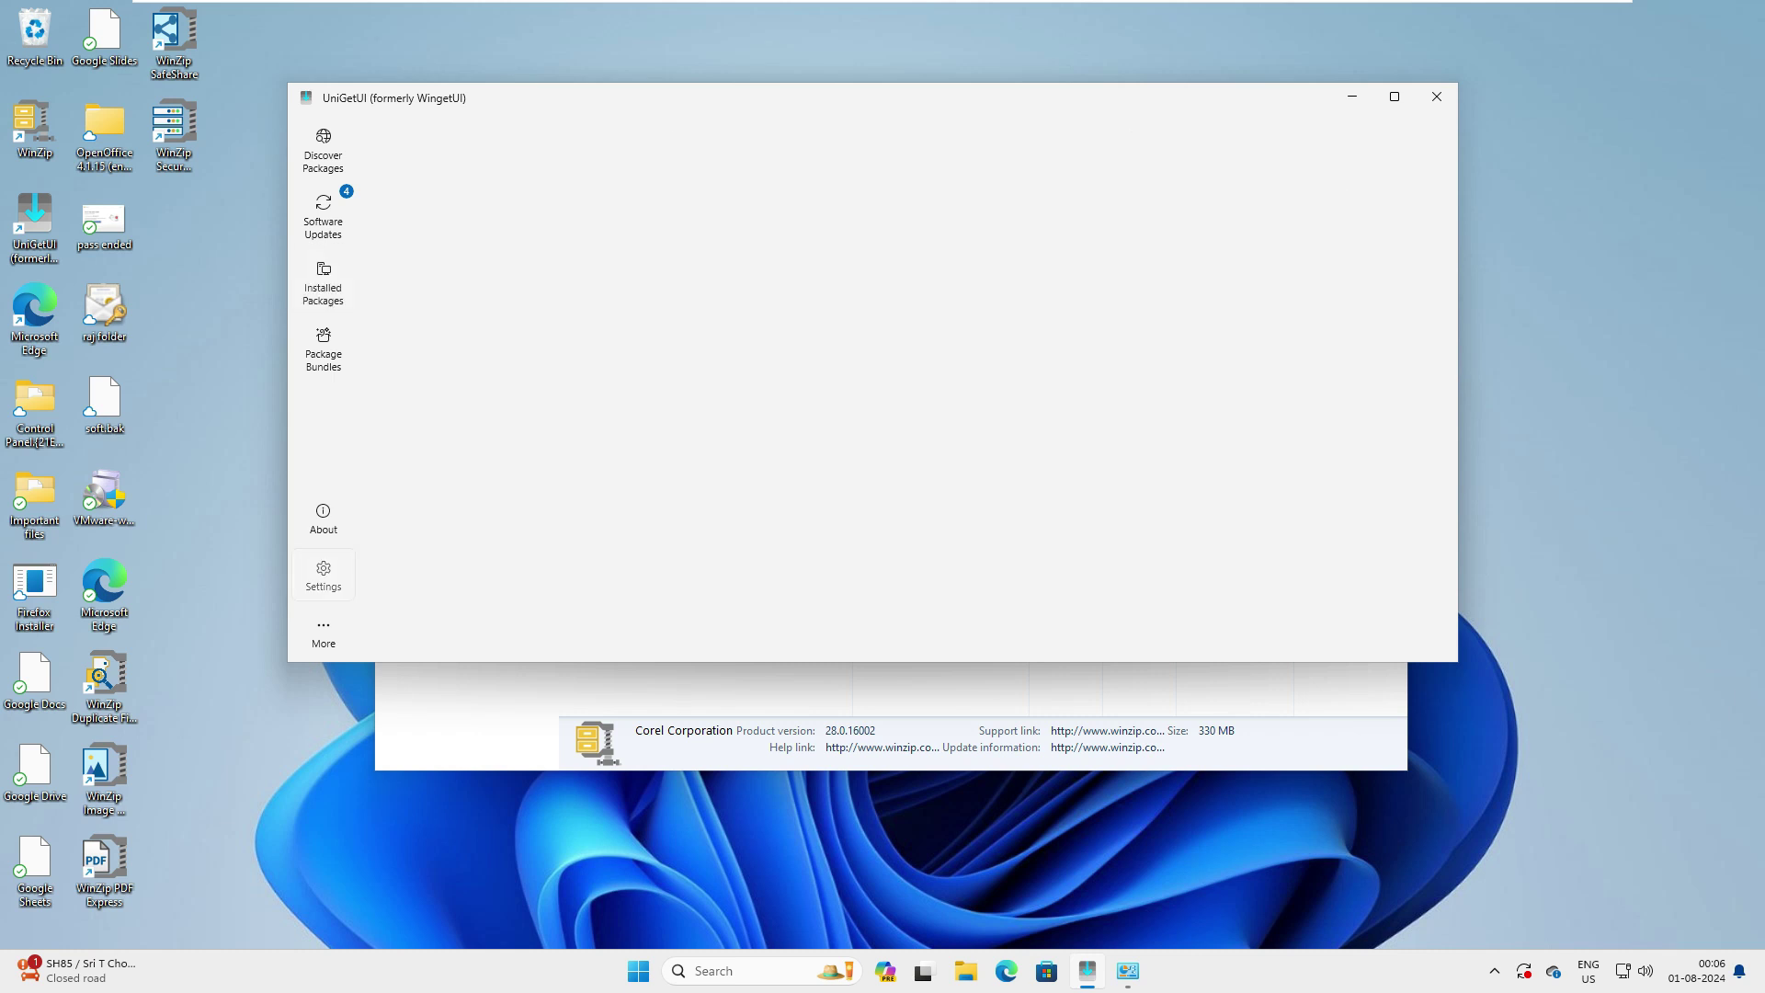
pyautogui.scroll(-3, 905, 386)
pyautogui.scroll(-5, 905, 386)
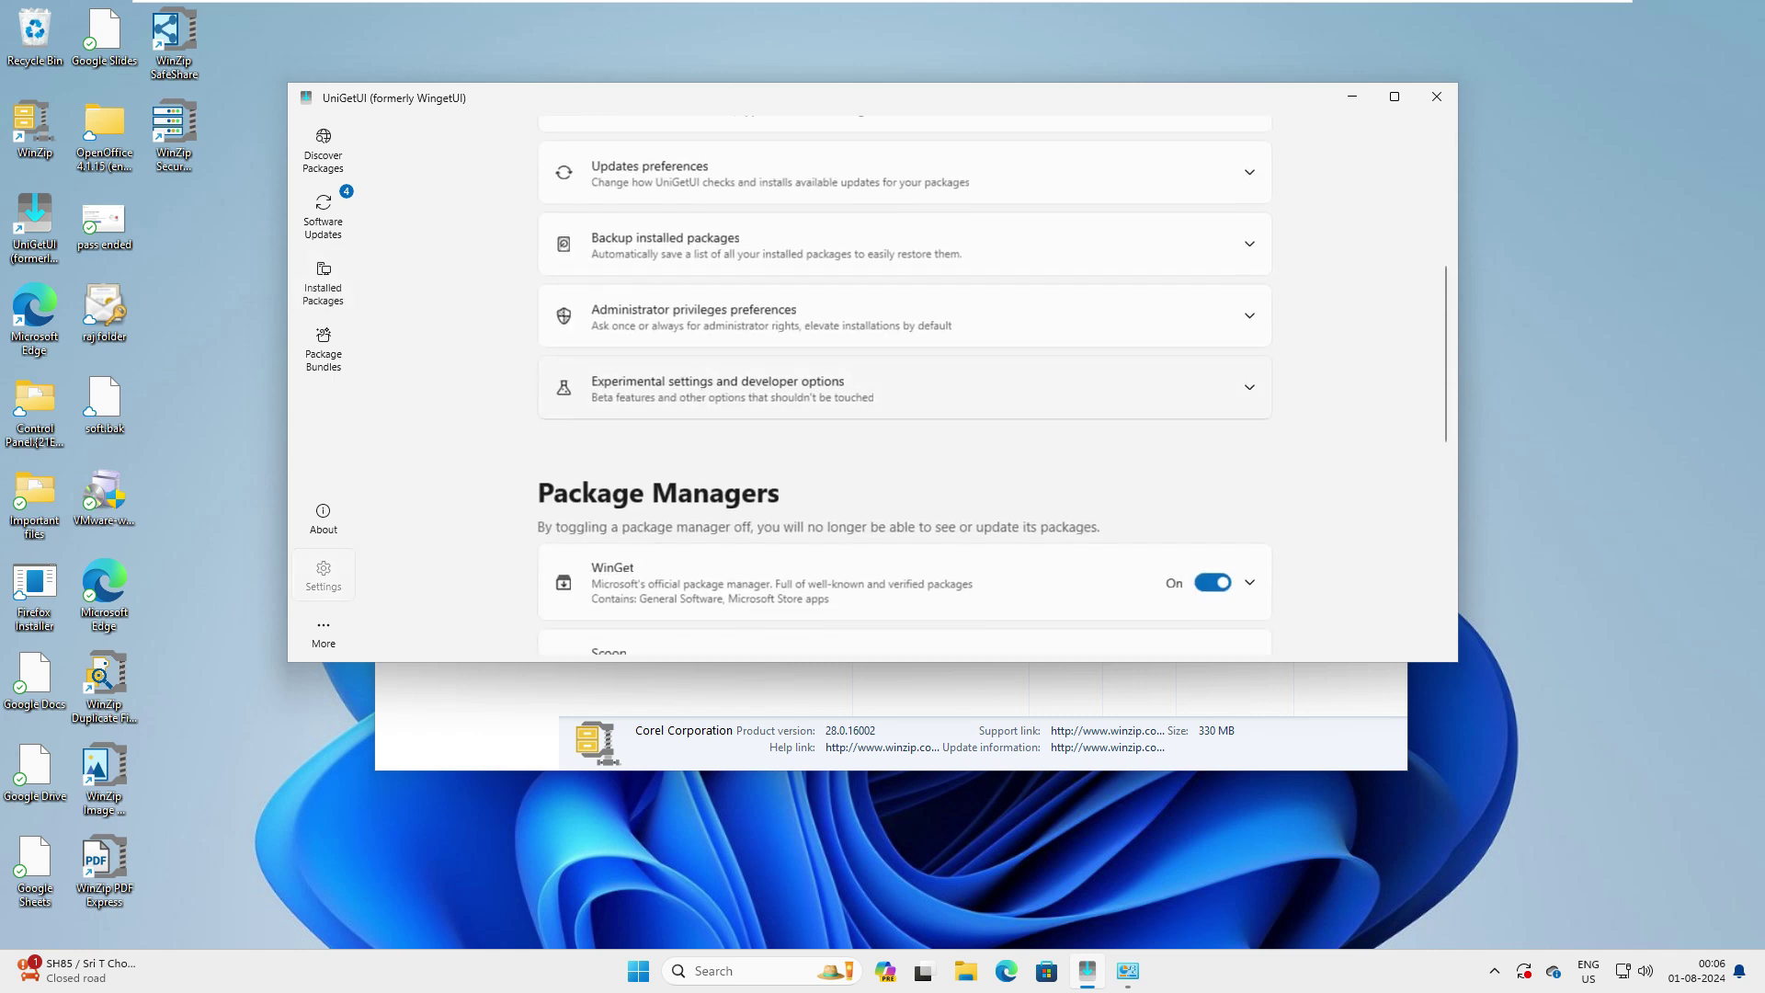
pyautogui.scroll(-2, 904, 386)
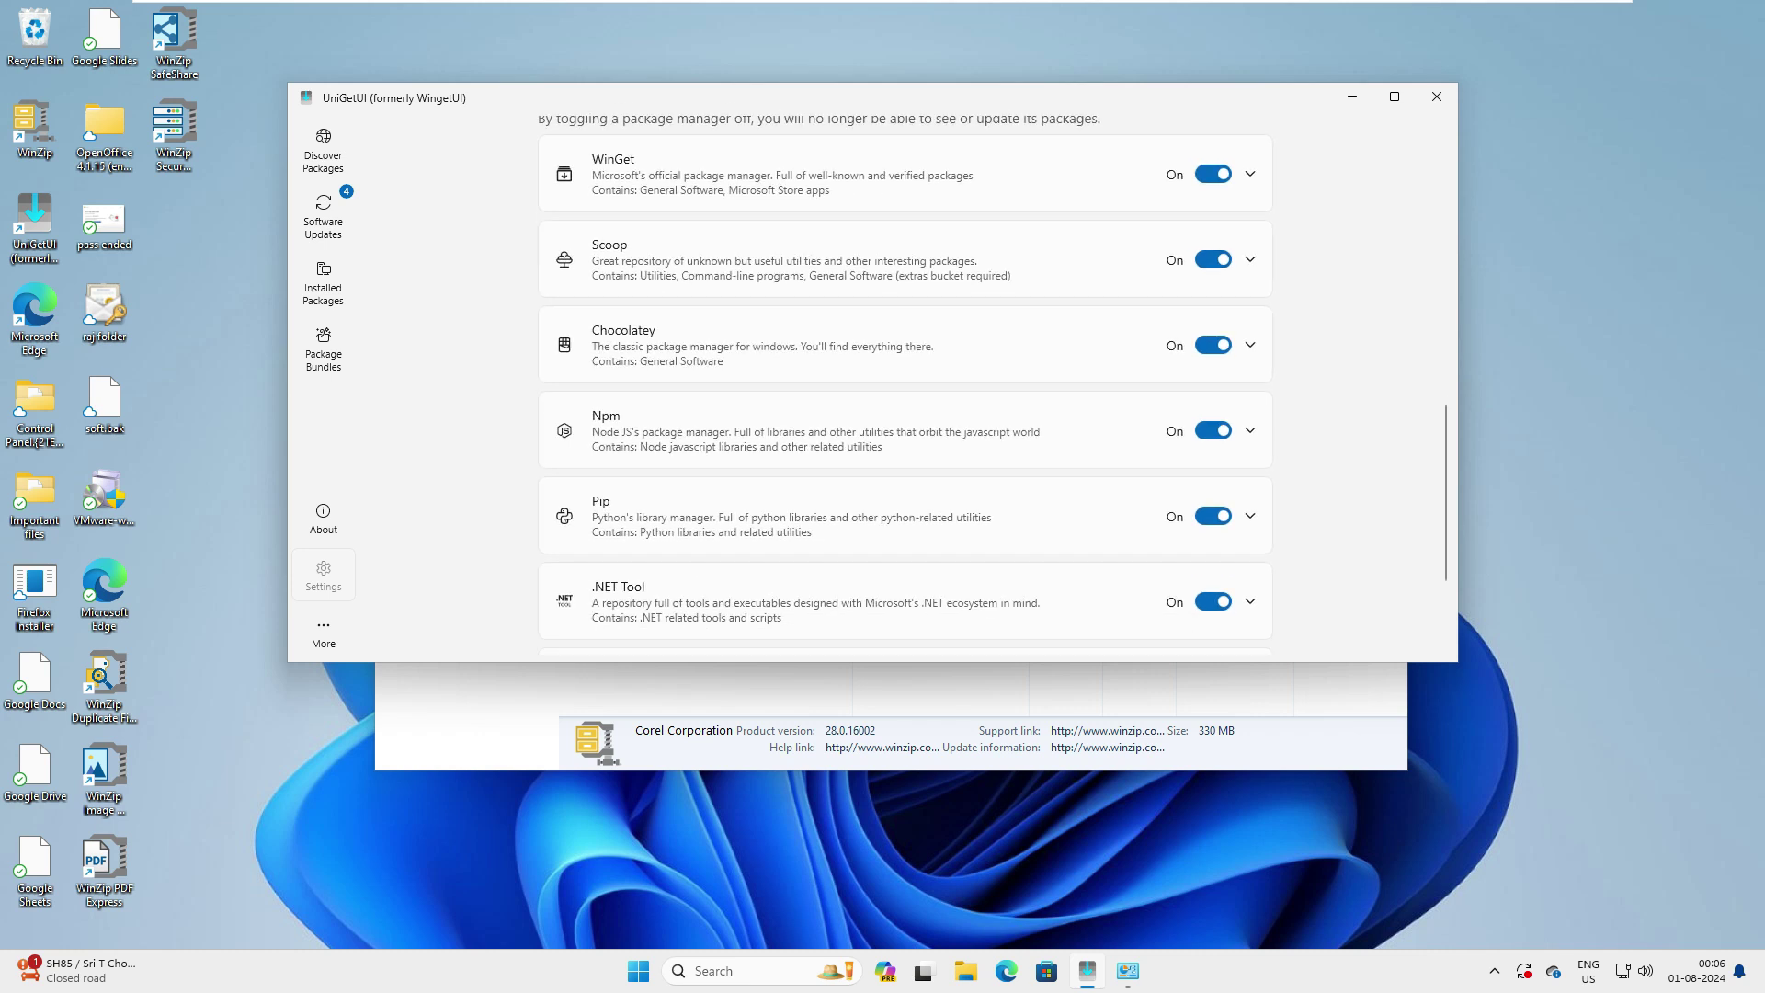
pyautogui.scroll(5, 905, 386)
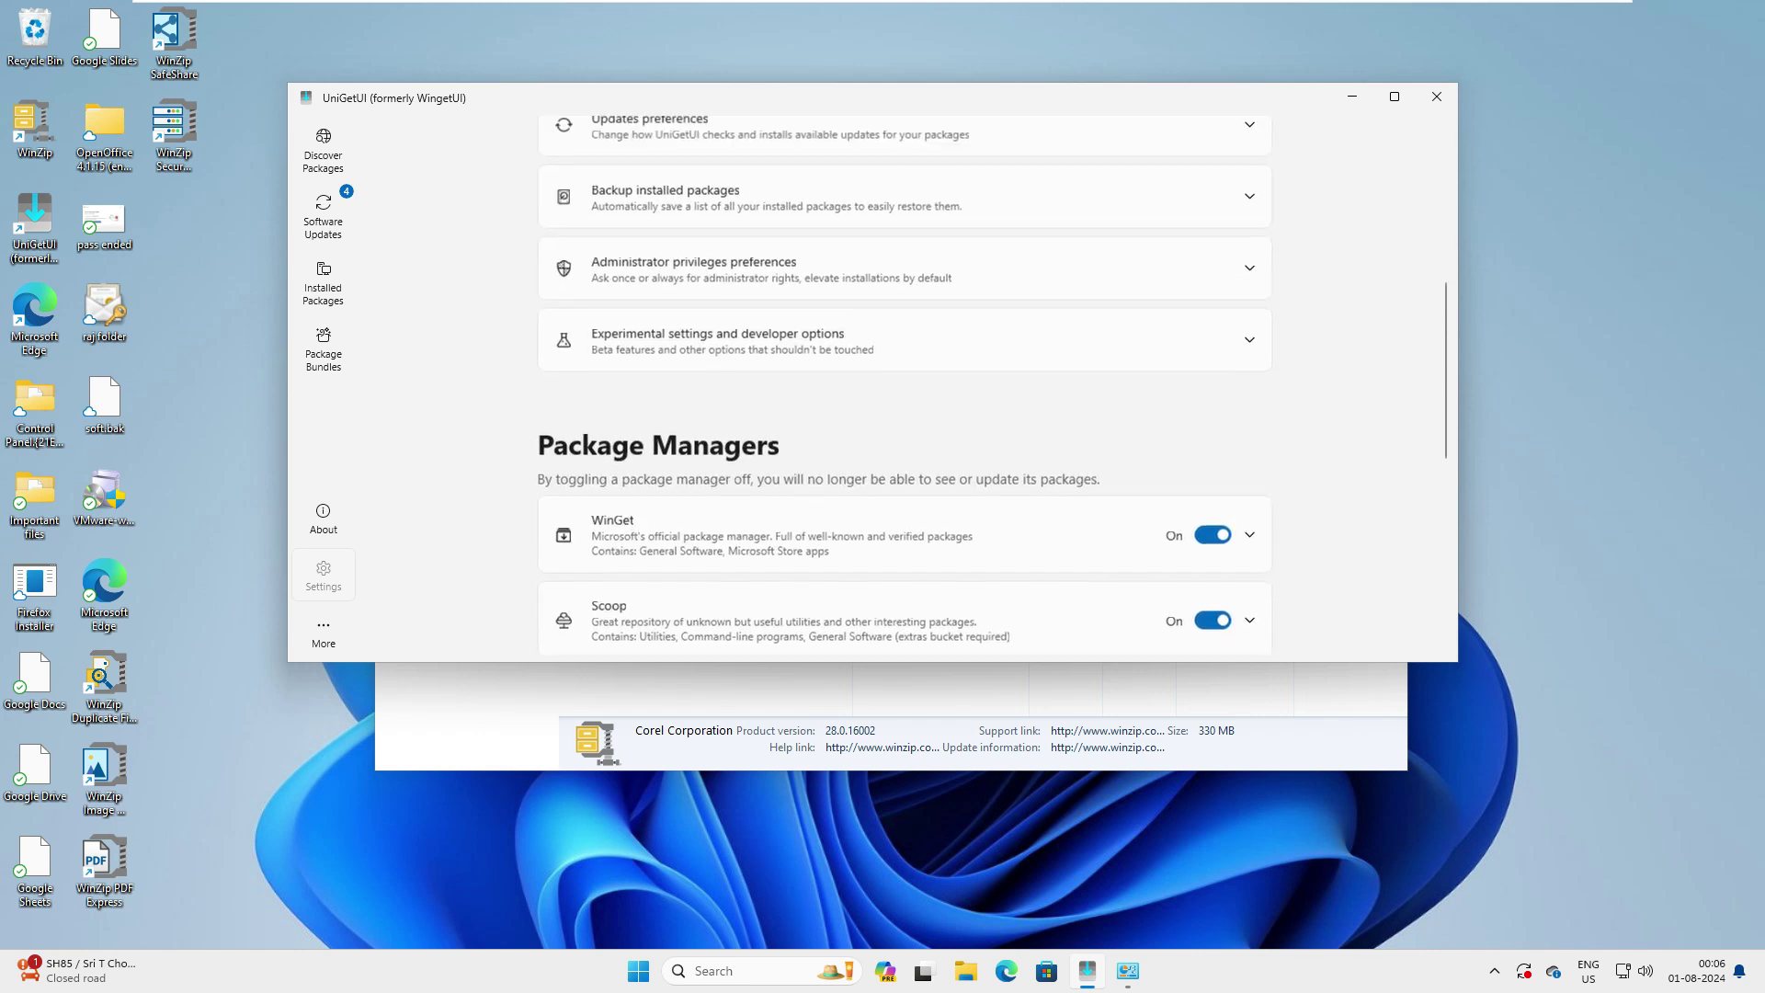
# Step: Review the WinZip install and uninstall operations in the UniGetUI Log and return to Discover Packages
pyautogui.click(322, 633)
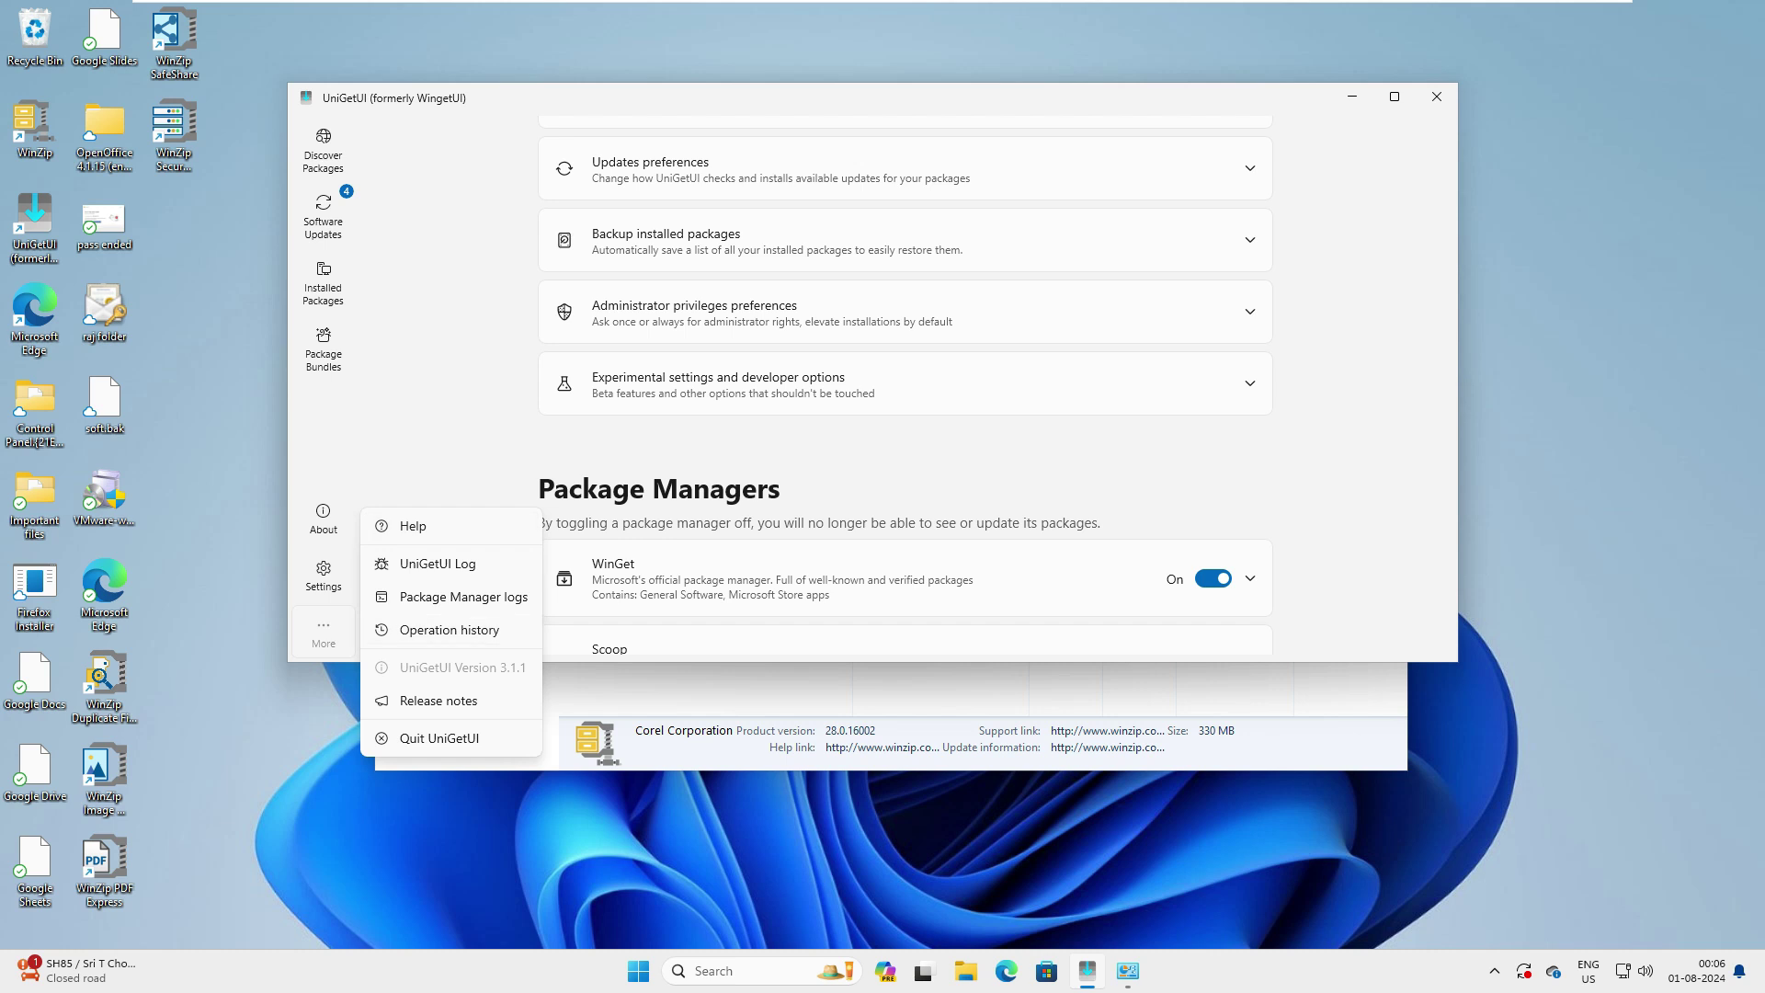
pyautogui.click(438, 563)
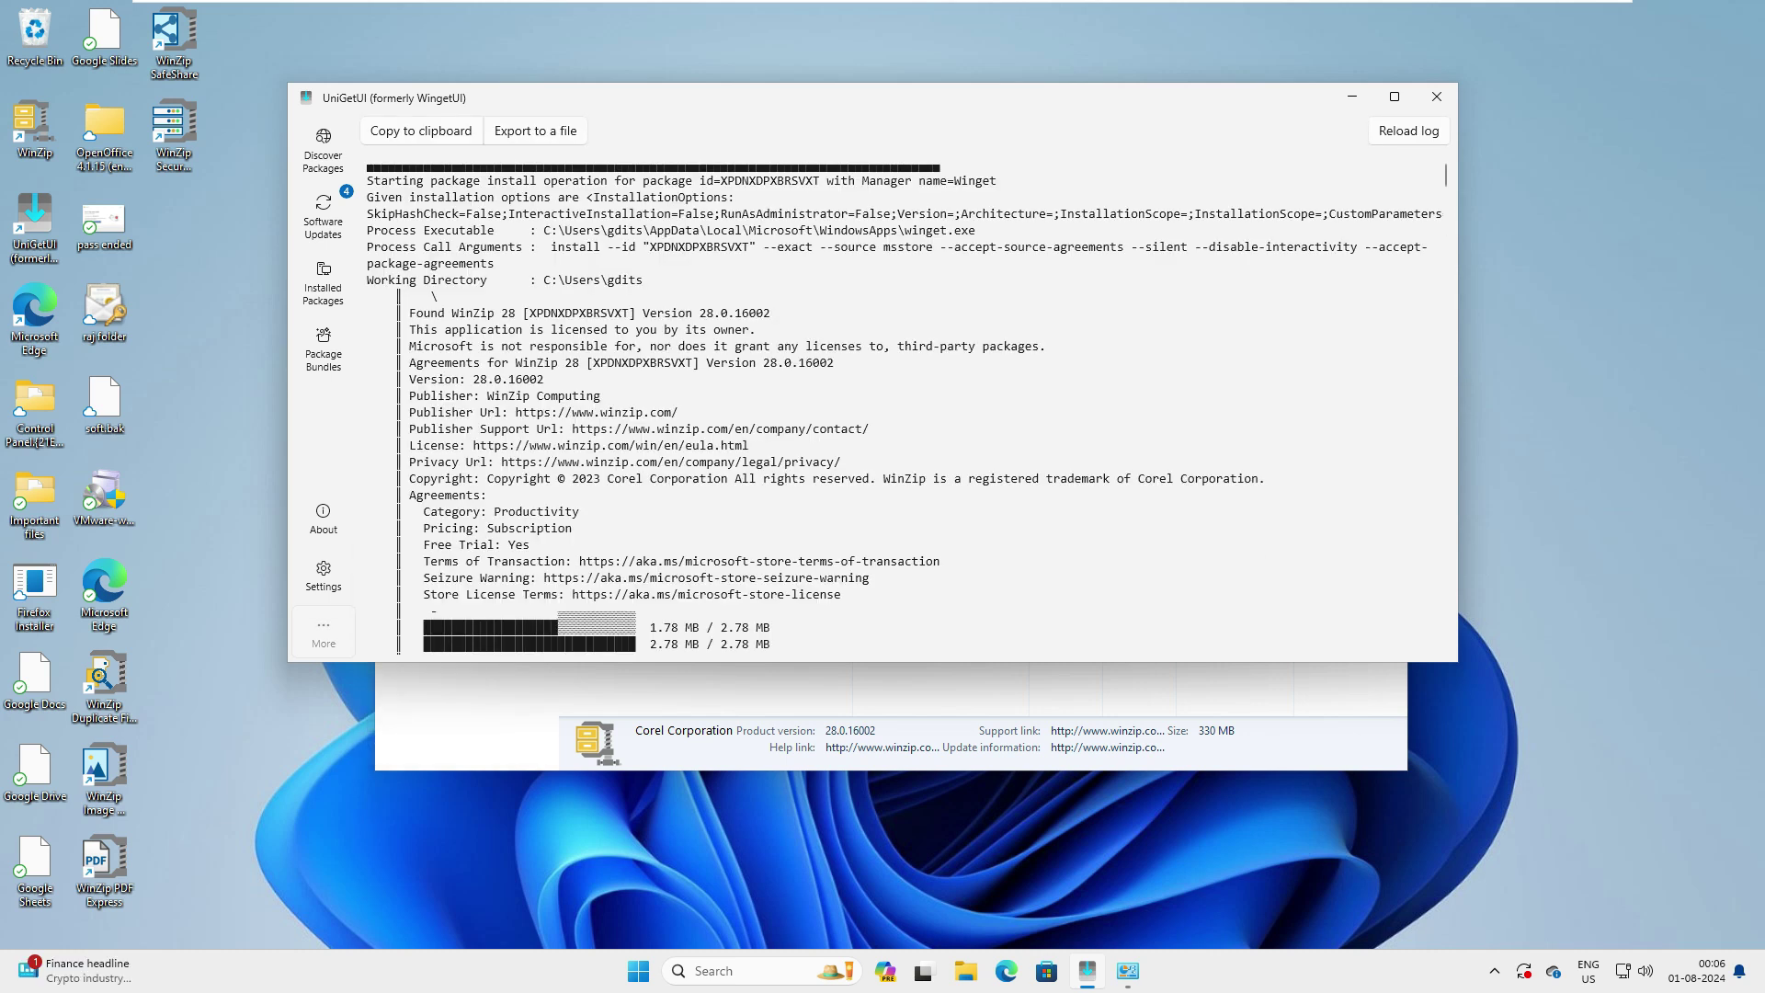
pyautogui.scroll(-3, 904, 403)
pyautogui.scroll(3, 904, 402)
pyautogui.scroll(-5, 904, 403)
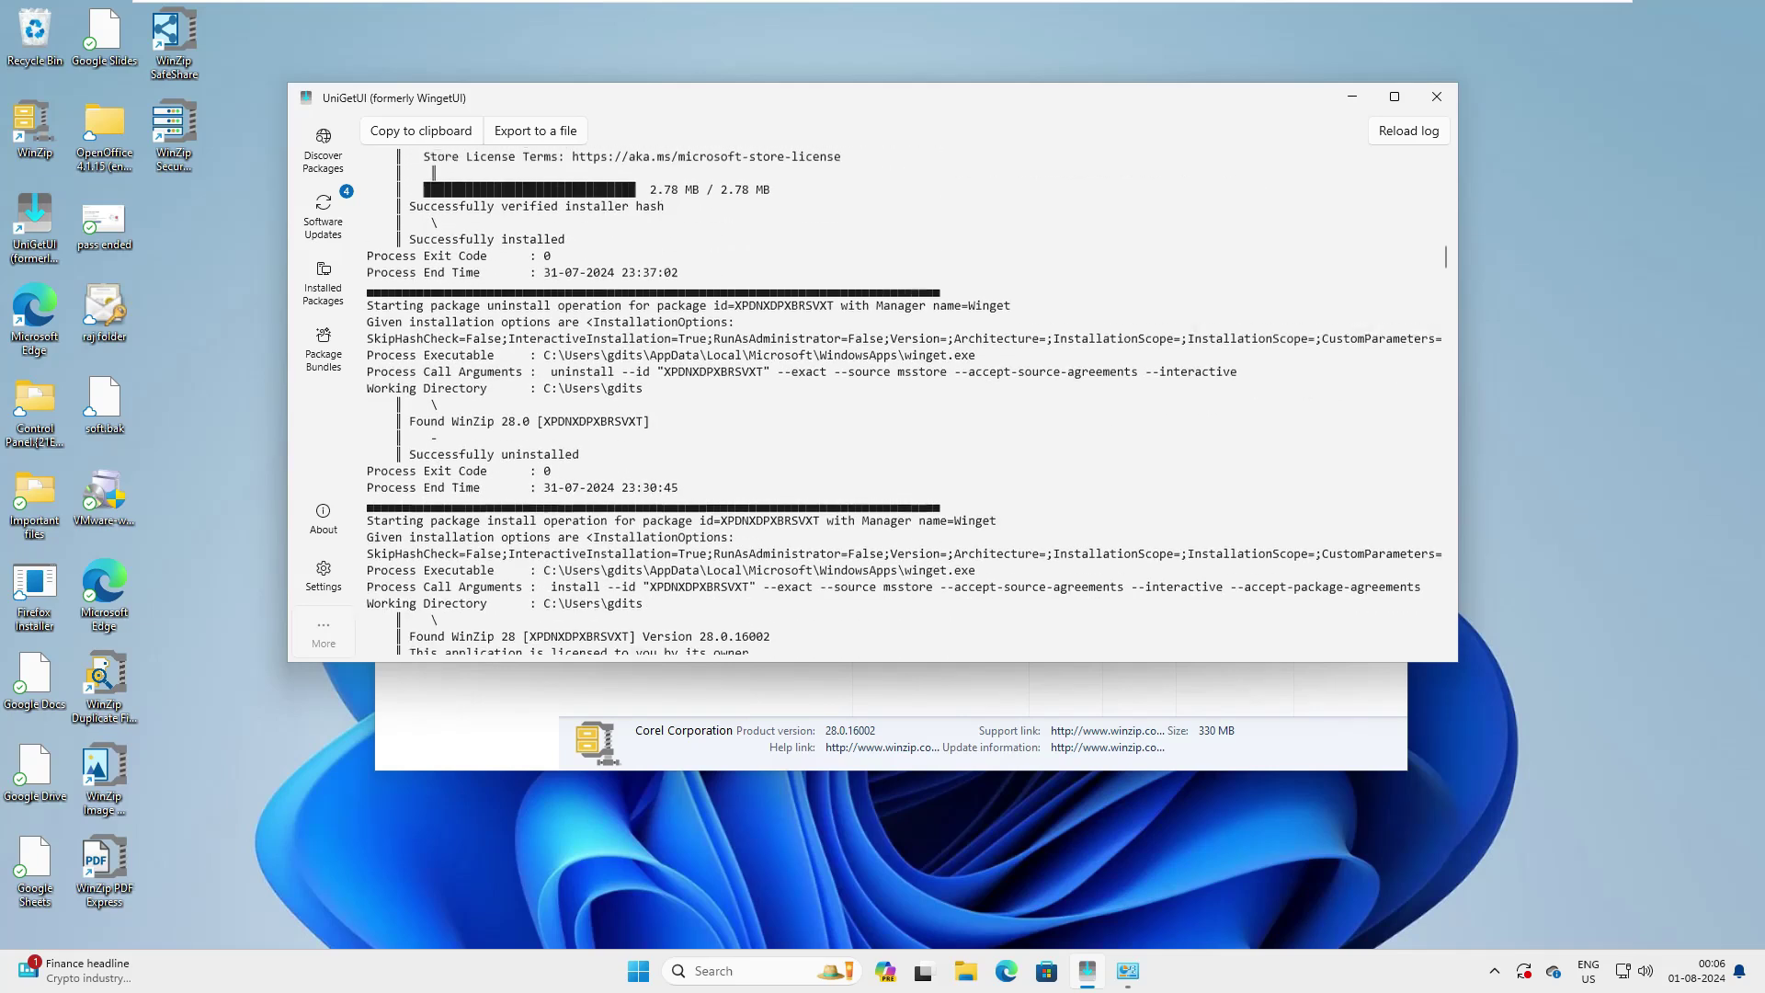
pyautogui.click(323, 154)
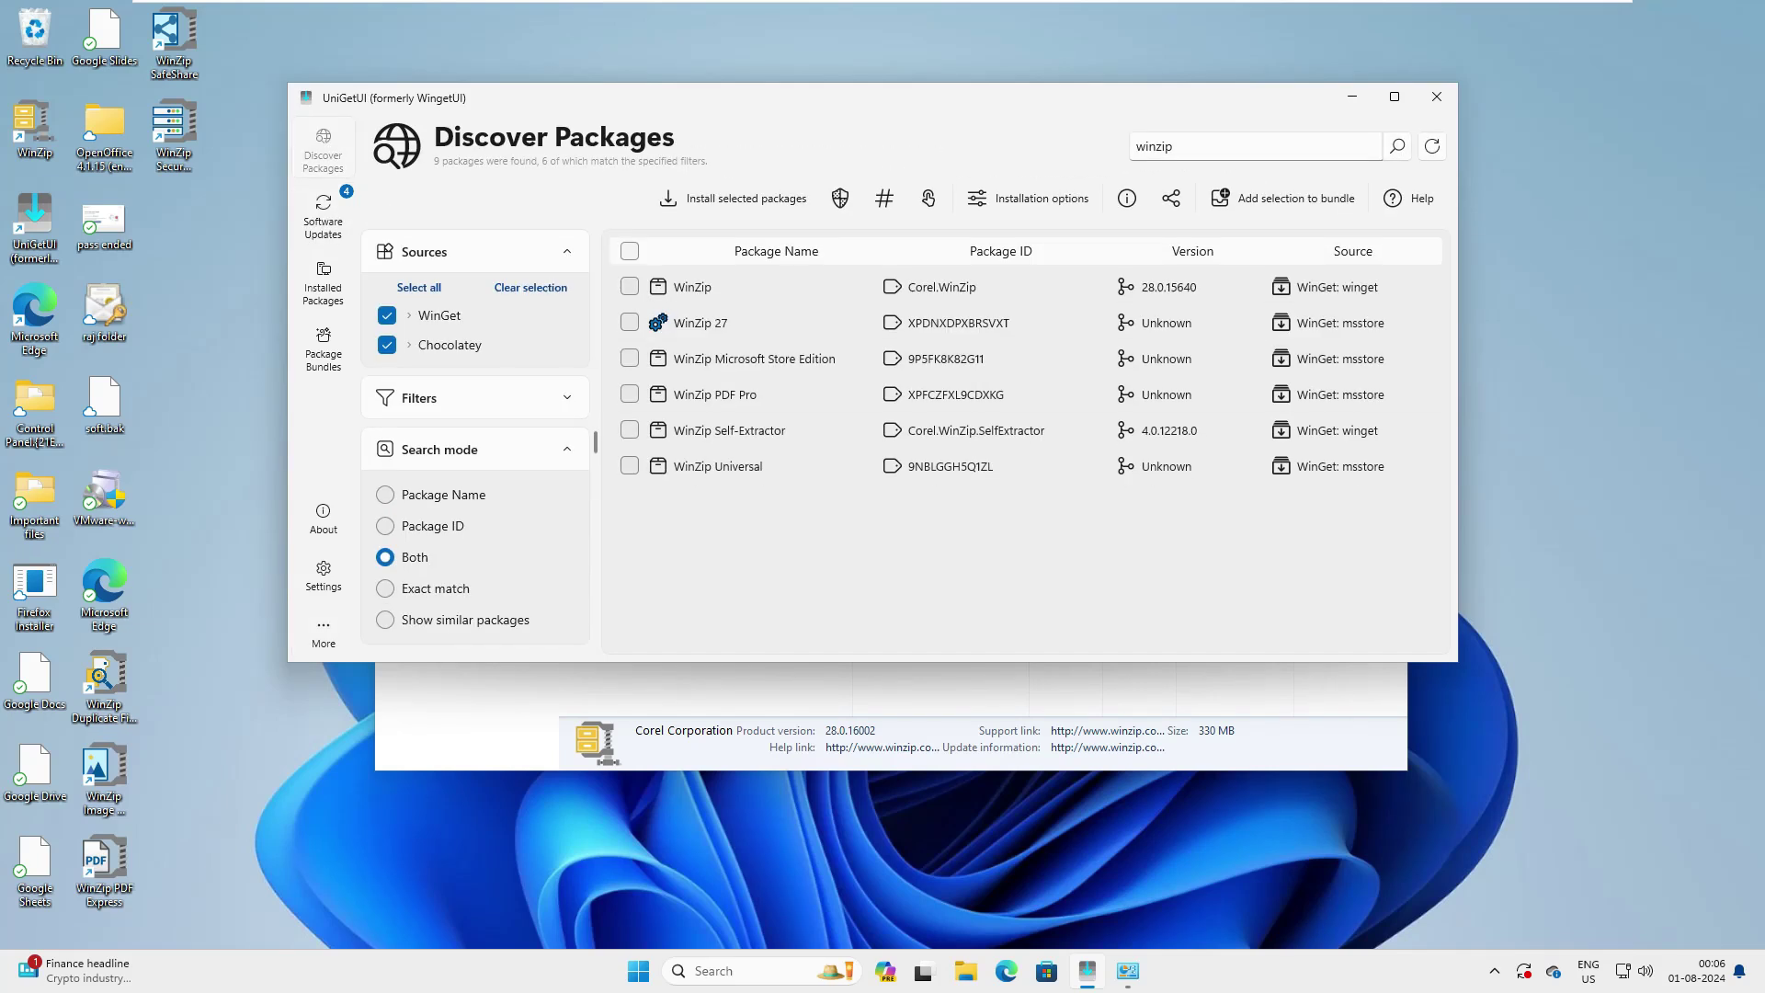